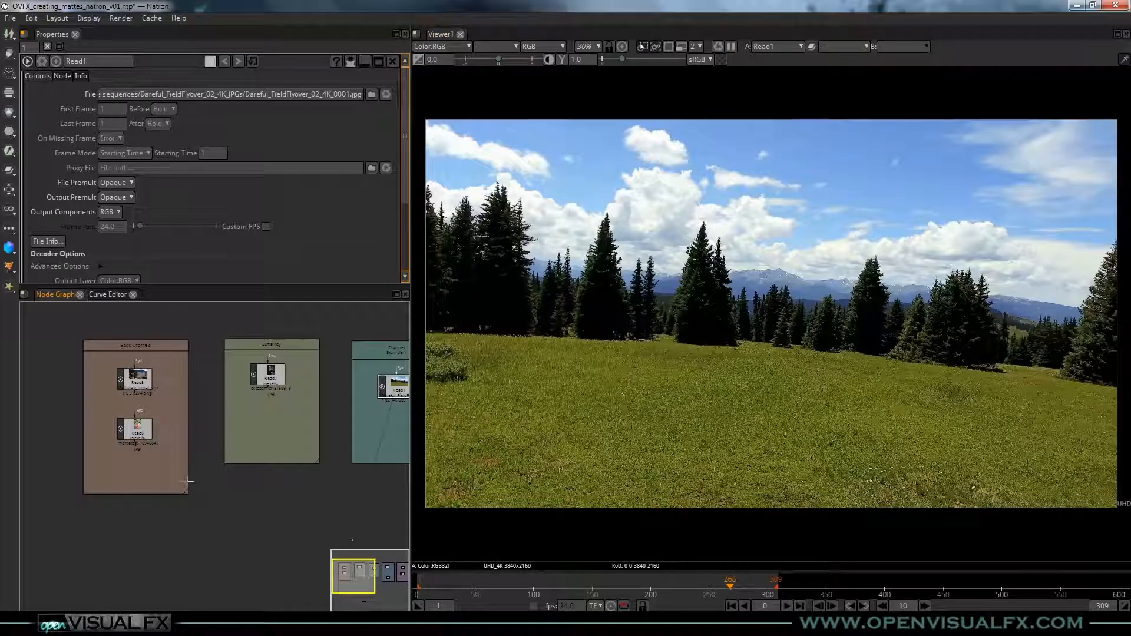
Show the Read5 pathway mural image from the Basic Channels group in the viewer
middle_drag(276, 447, 251, 459)
scroll(152, 413, up, 2)
middle_drag(129, 412, 185, 420)
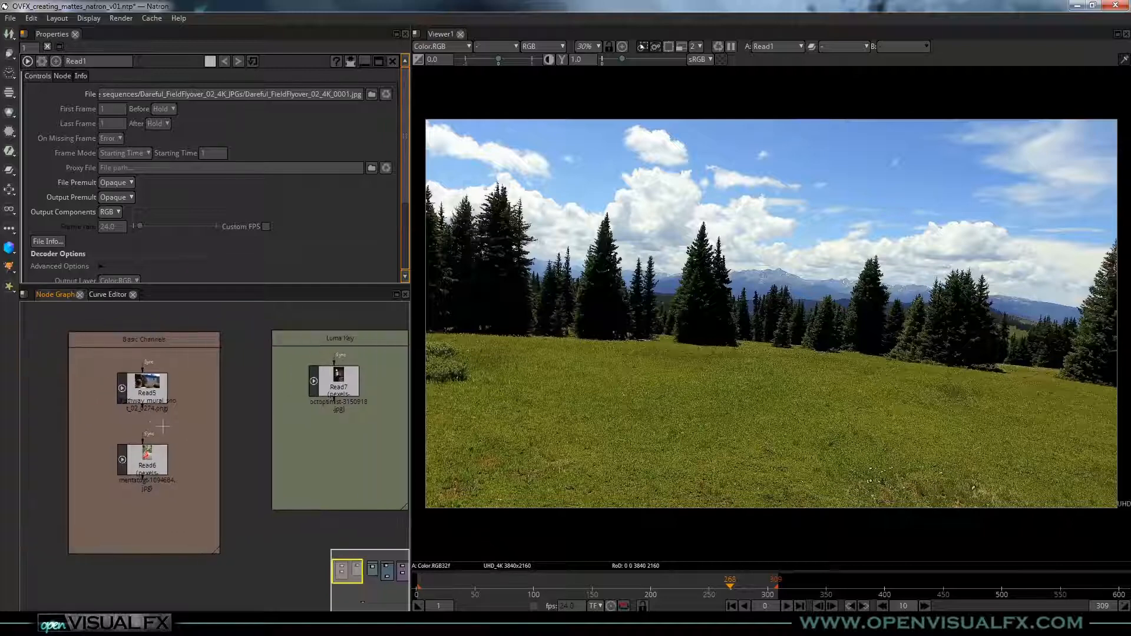
click(142, 381)
key(1)
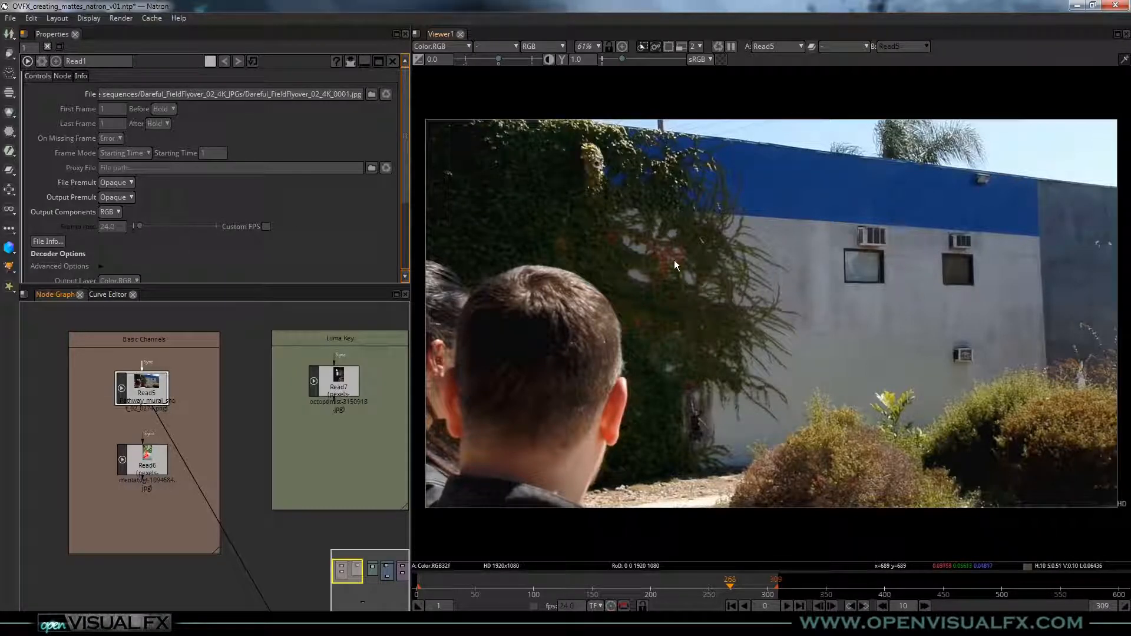
click(745, 265)
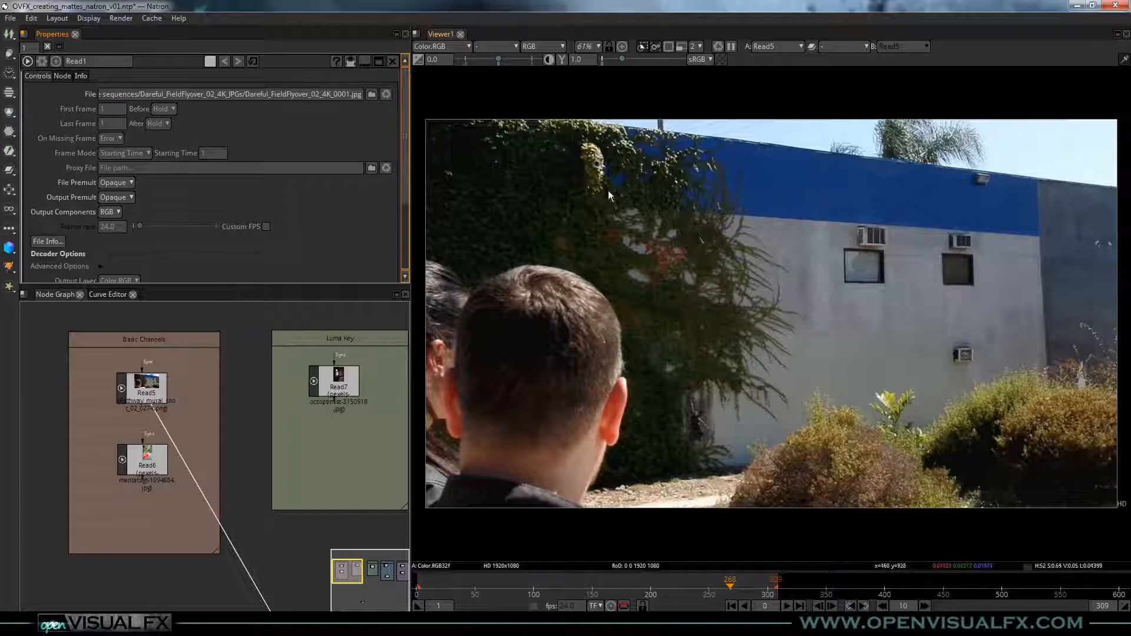
Inspect the Read5 image's red, green and blue channels one by one using the viewer's channel display options
click(543, 45)
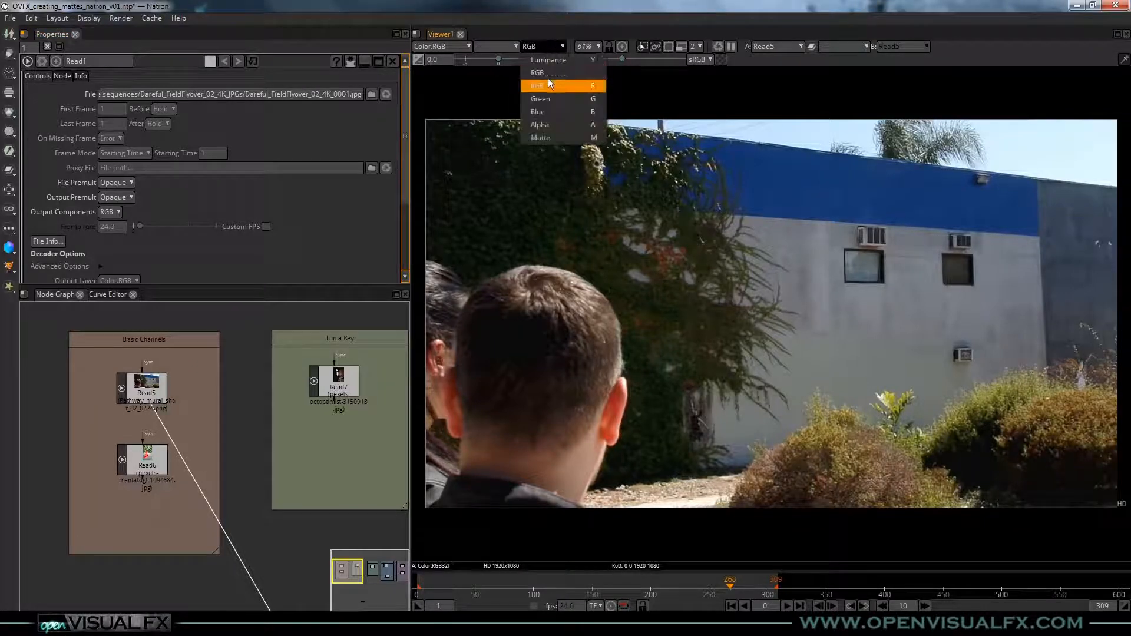
click(547, 88)
click(547, 51)
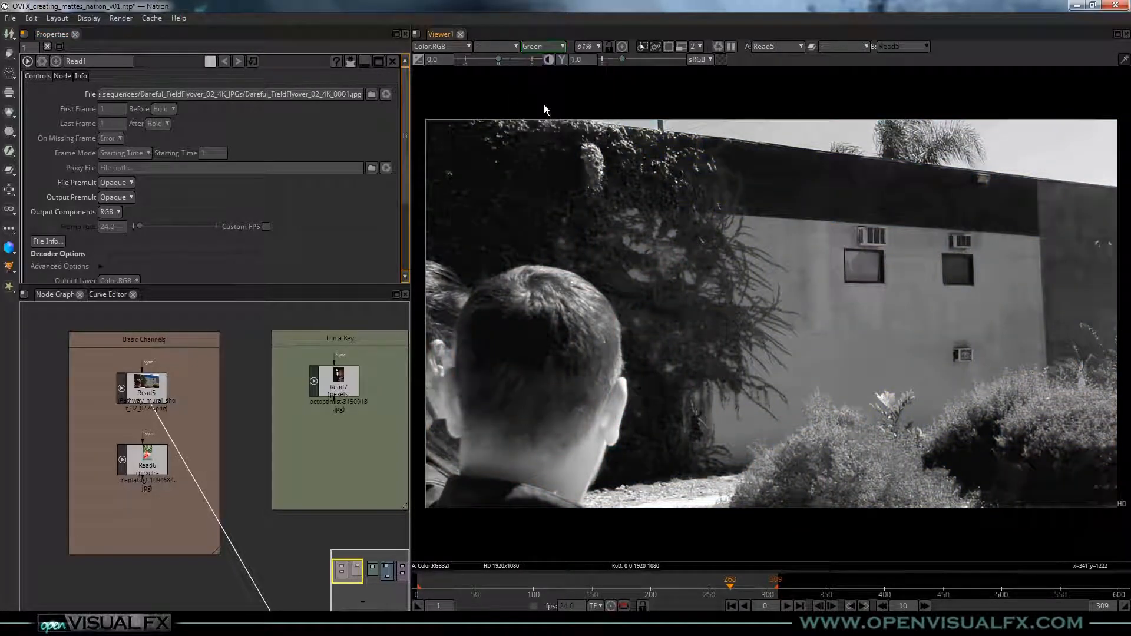
click(543, 103)
click(542, 47)
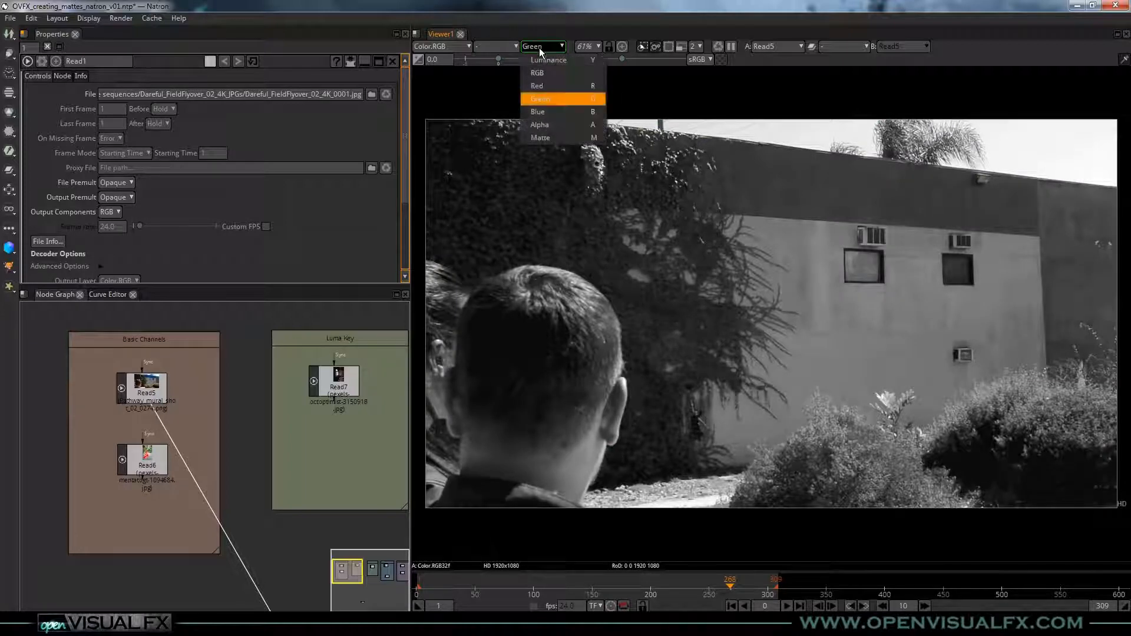
click(542, 112)
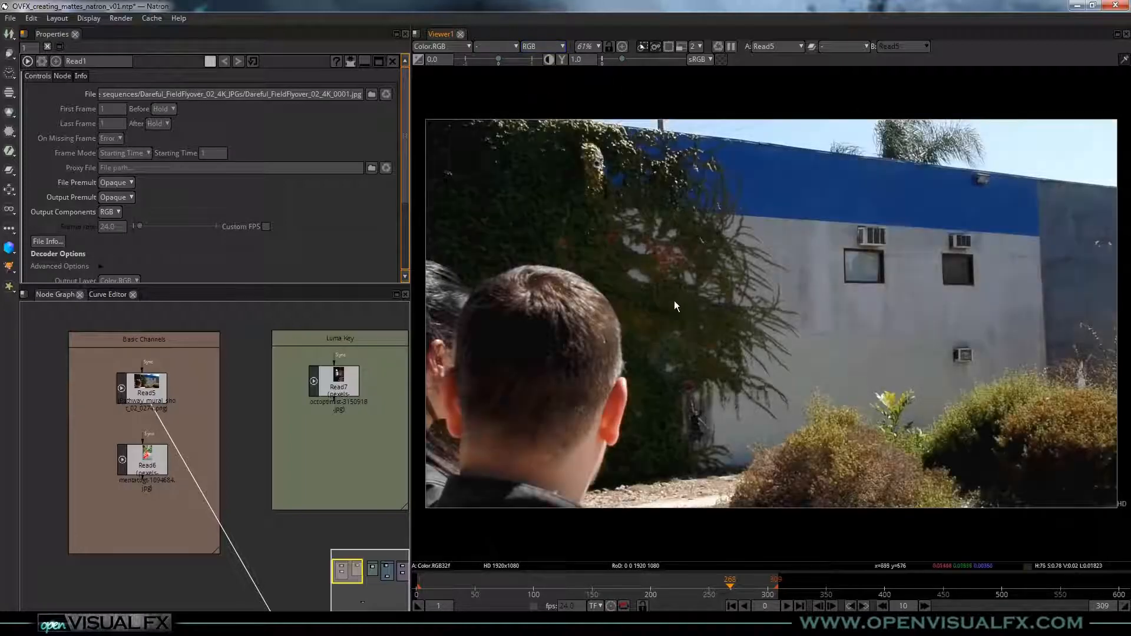
Cycle the viewer through the green, blue and red channels of Read5 and return to full RGB
key(g)
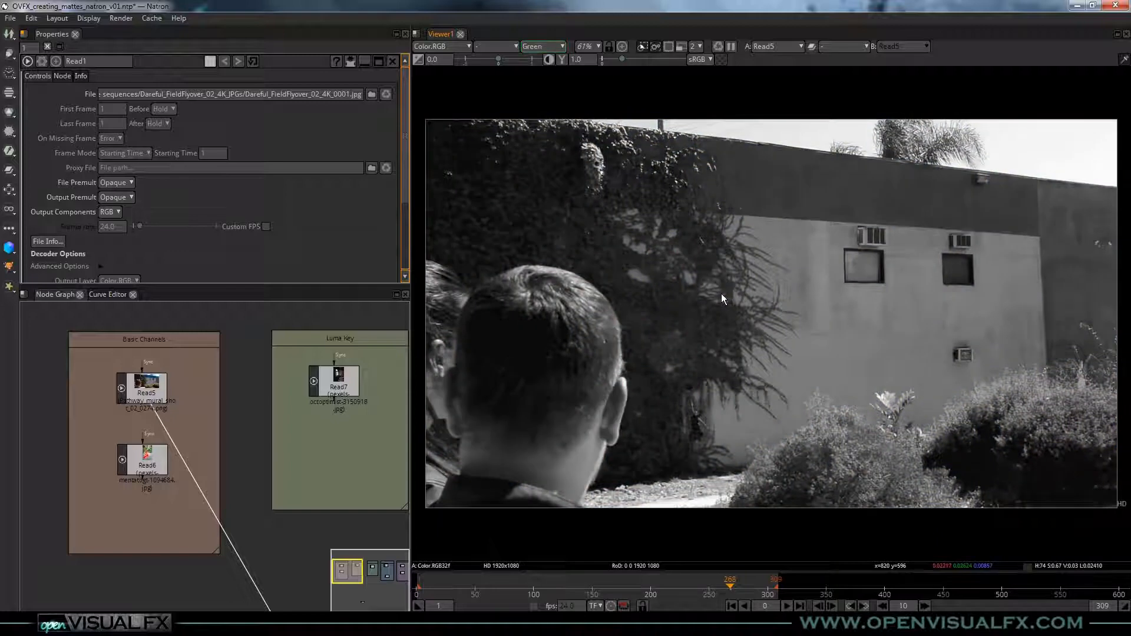
key(b)
key(b)
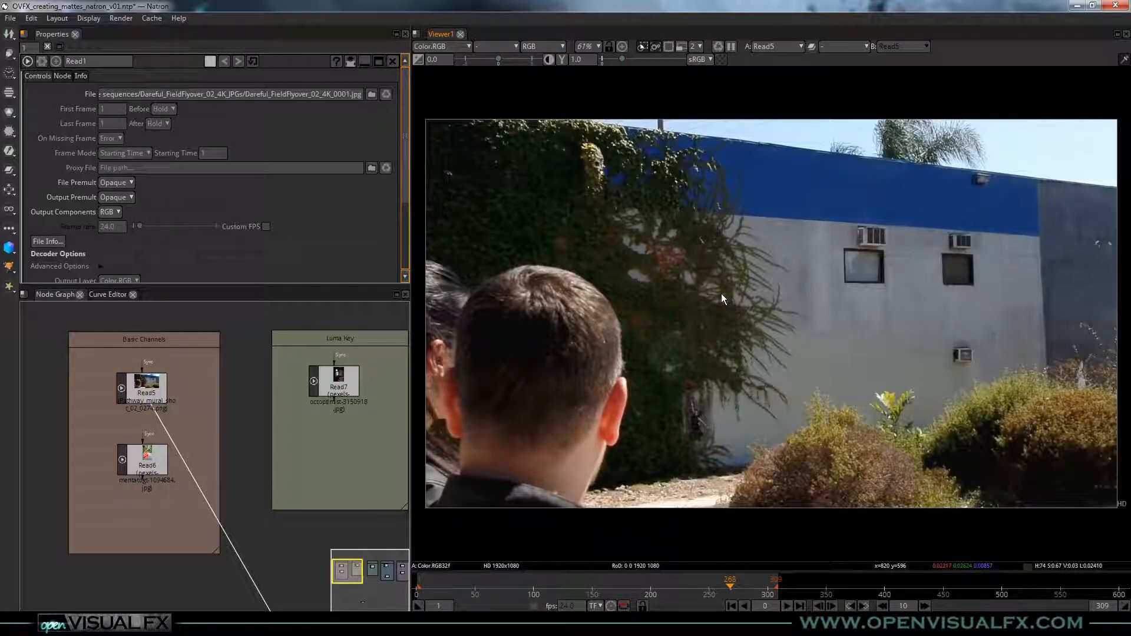
key(r)
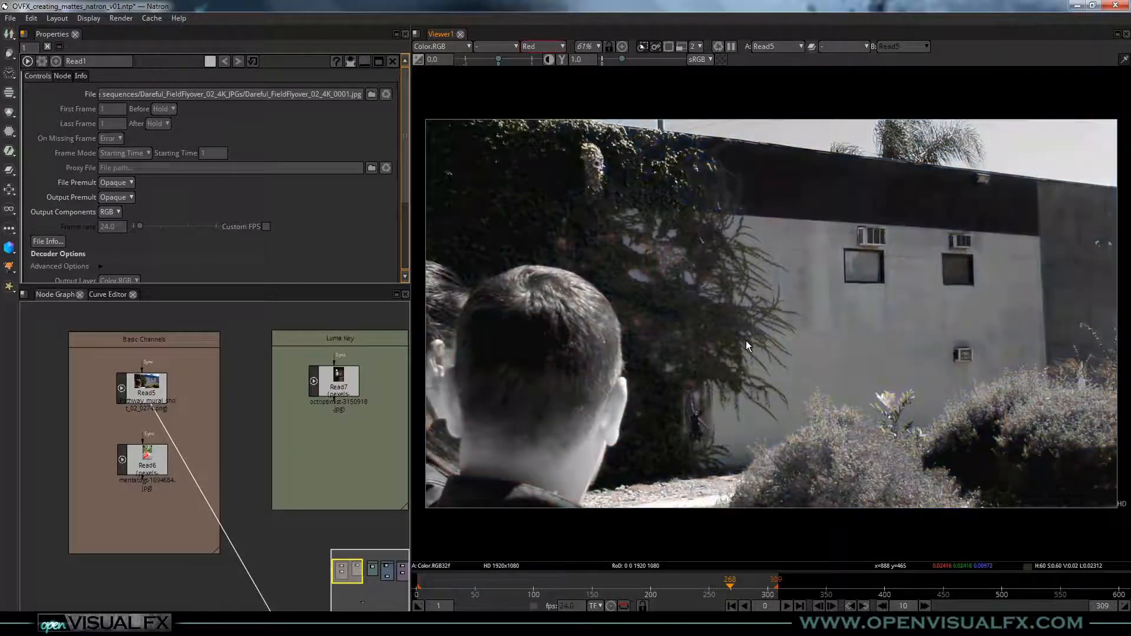
key(g)
key(b)
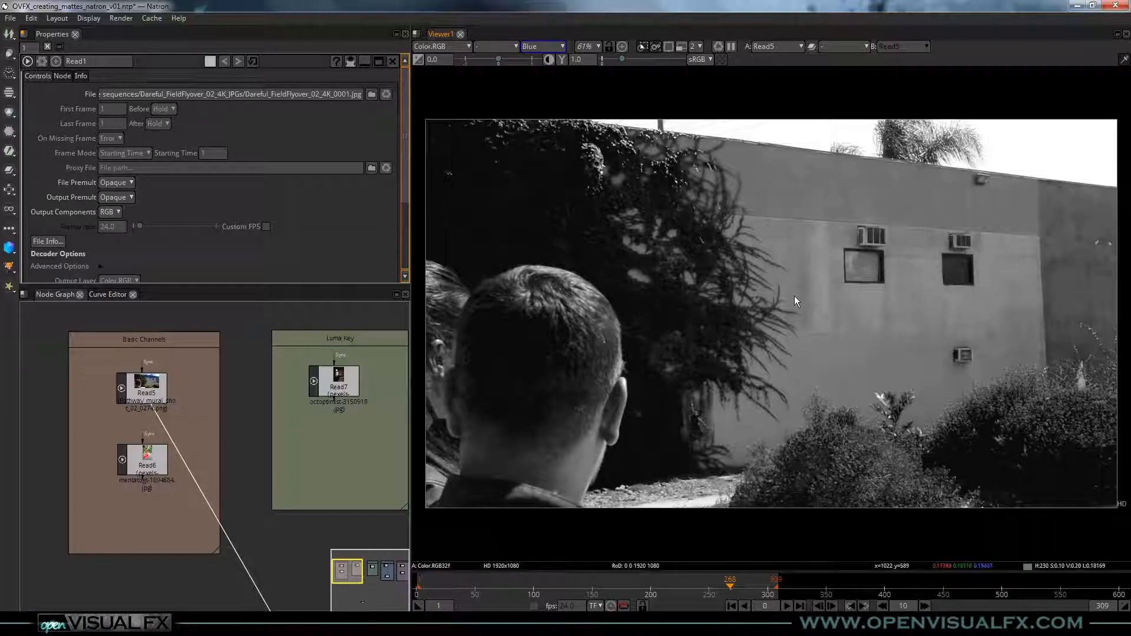
key(r)
key(r)
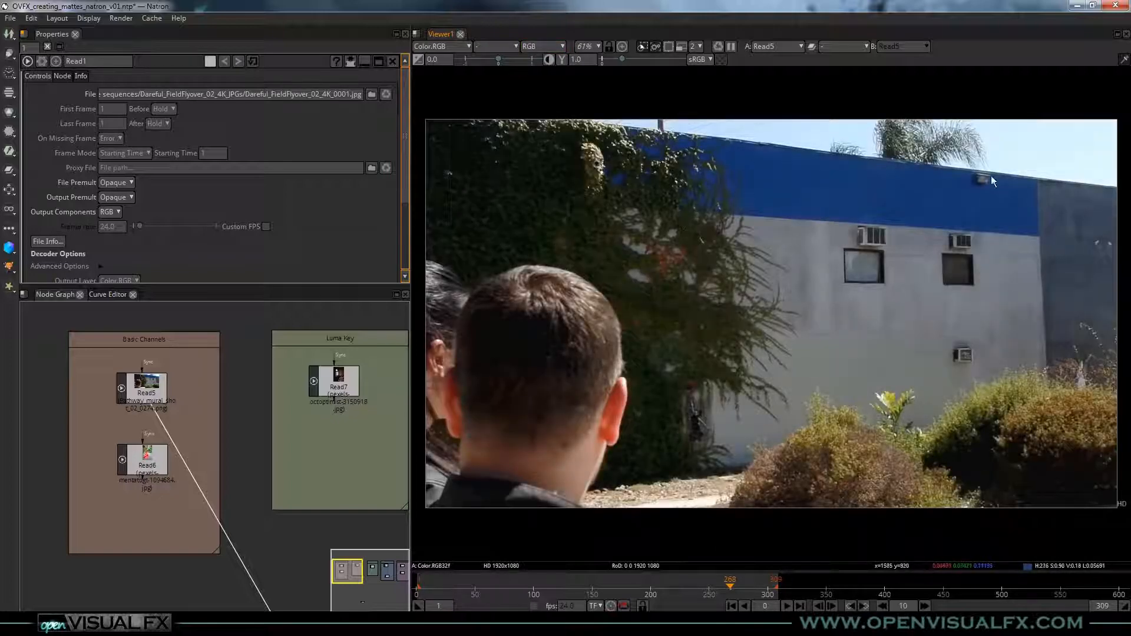
Compare the red and green channels on the building's blue stripe, ending on full RGB
key(r)
key(g)
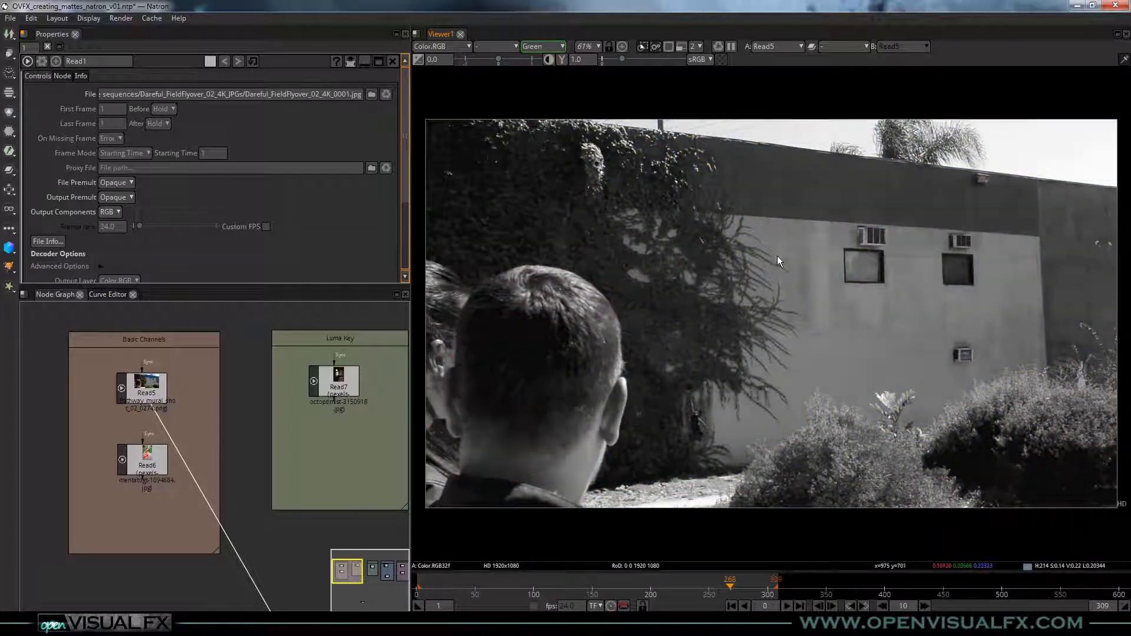
key(r)
key(g)
key(r)
key(g)
key(r)
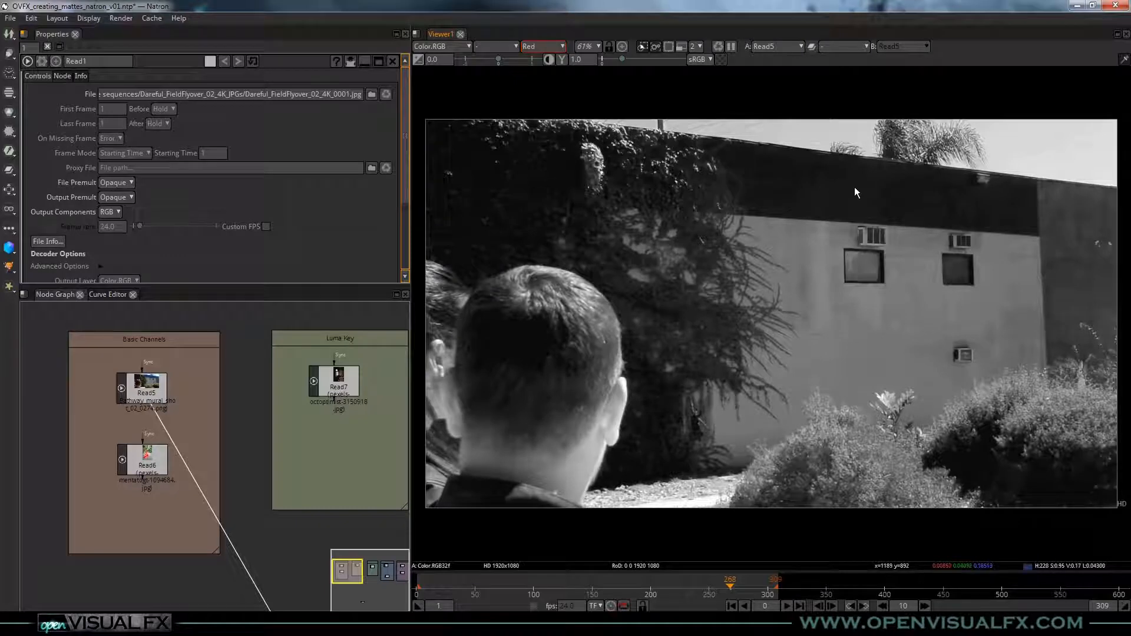
key(r)
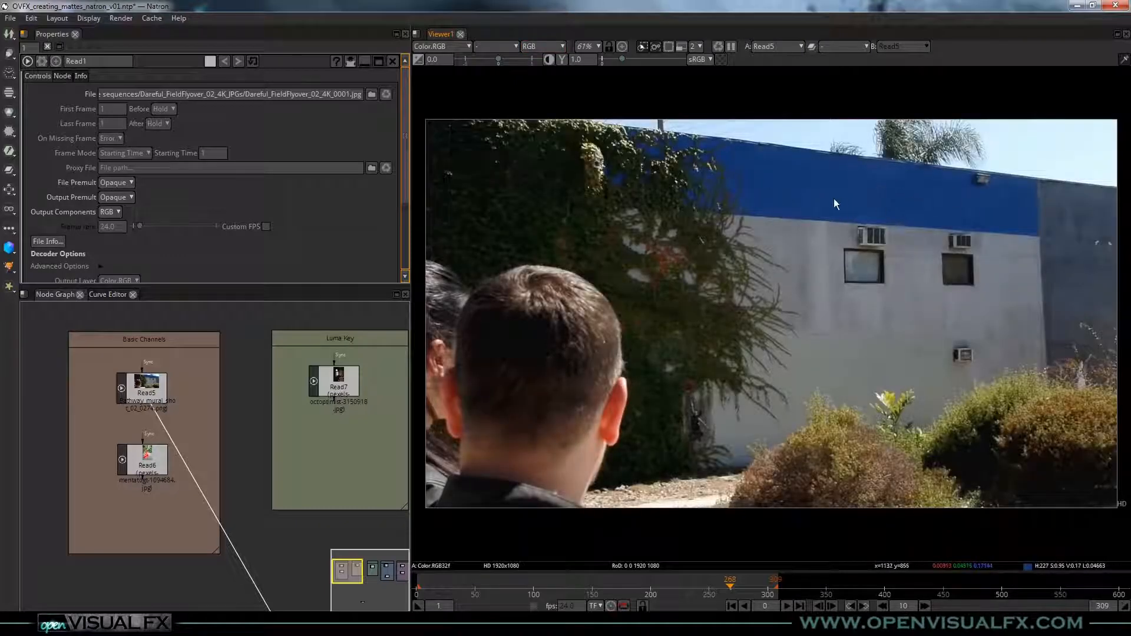
Compare the red channel with the full RGB image across the ivy, wall, path and bushes
key(r)
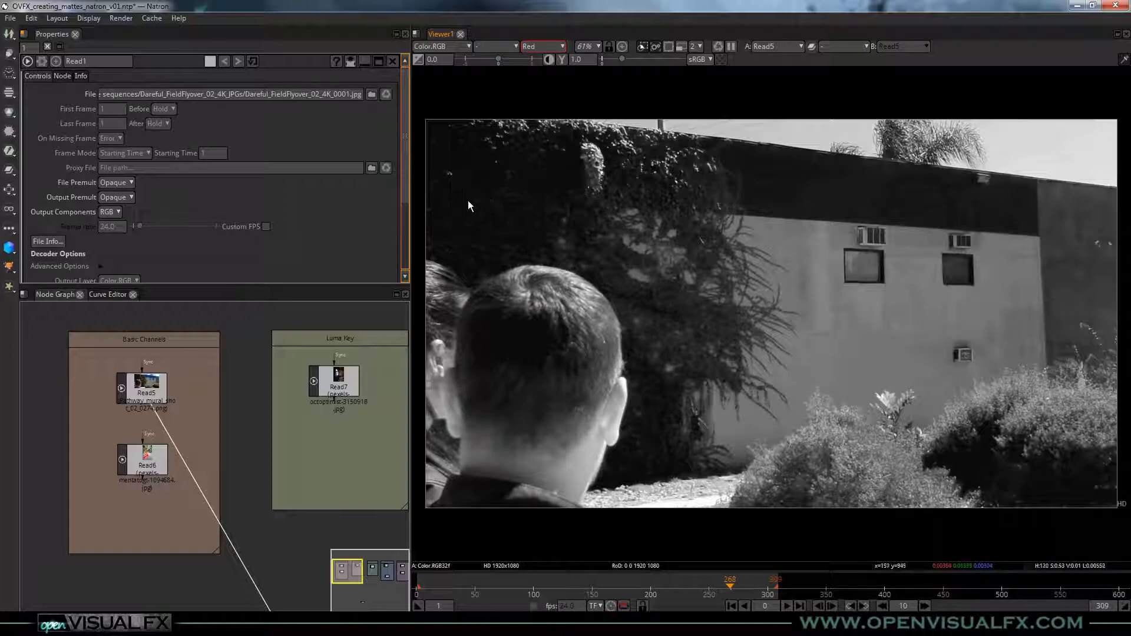
key(r)
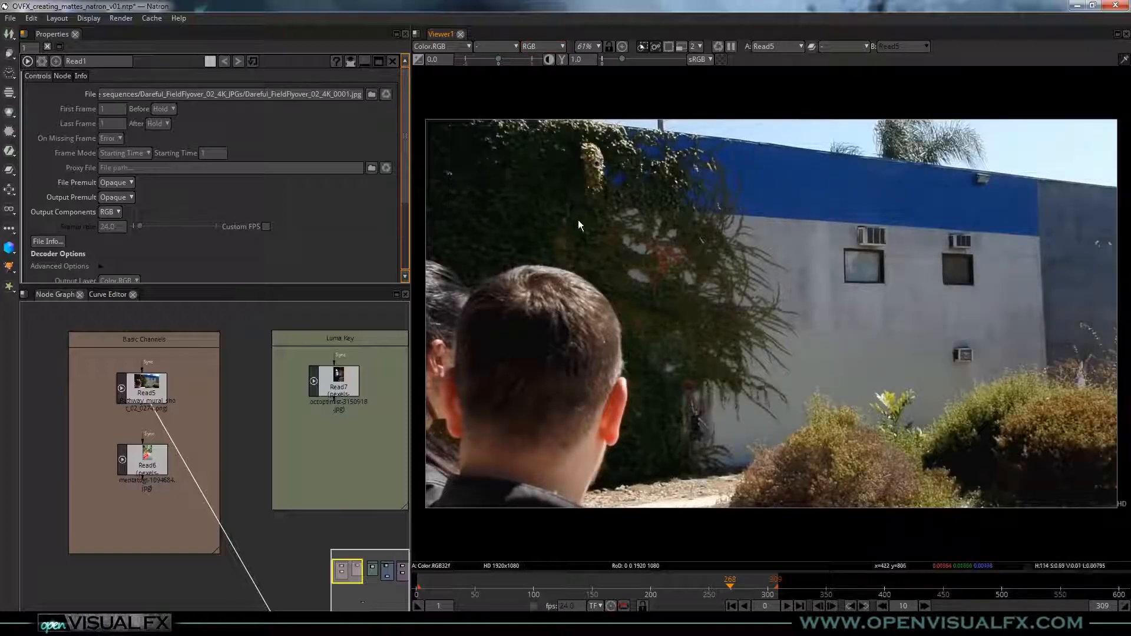
key(r)
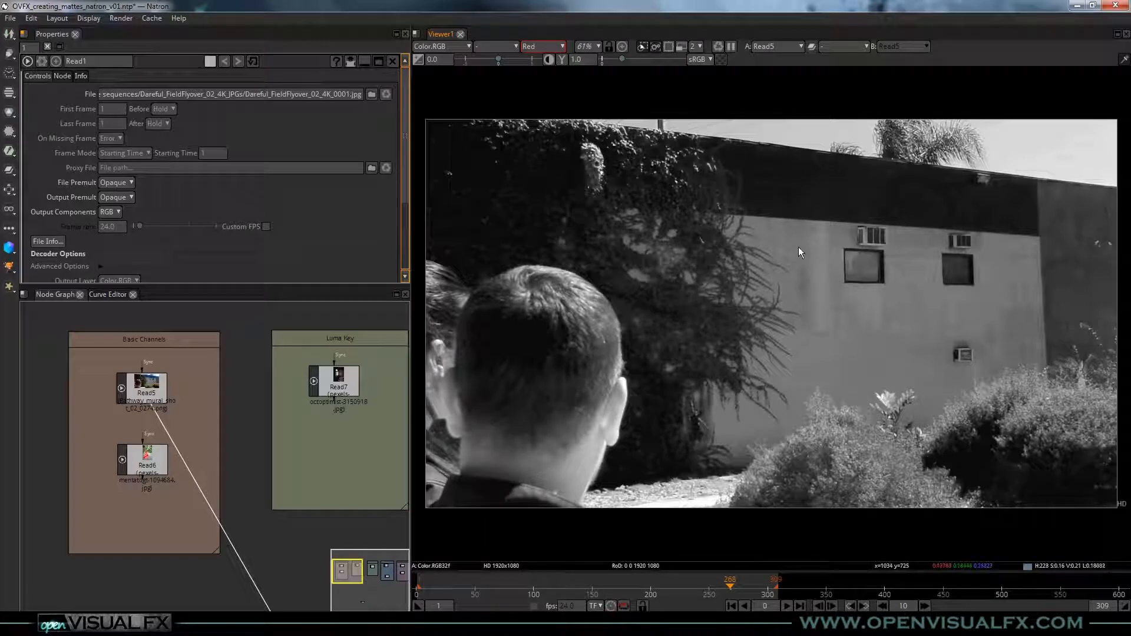
key(r)
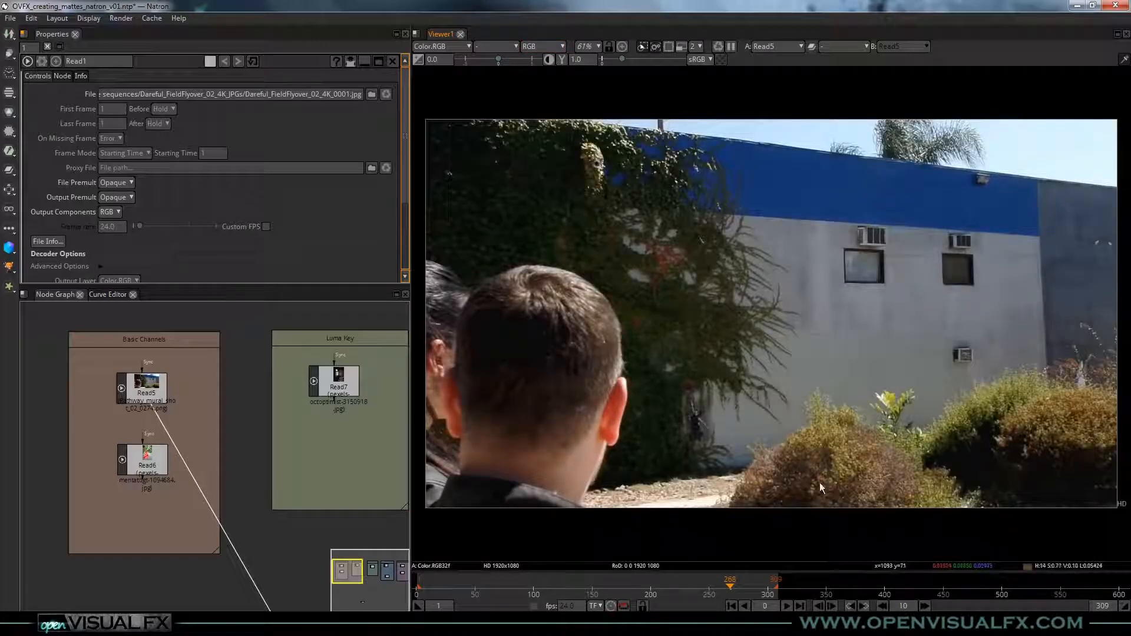
key(r)
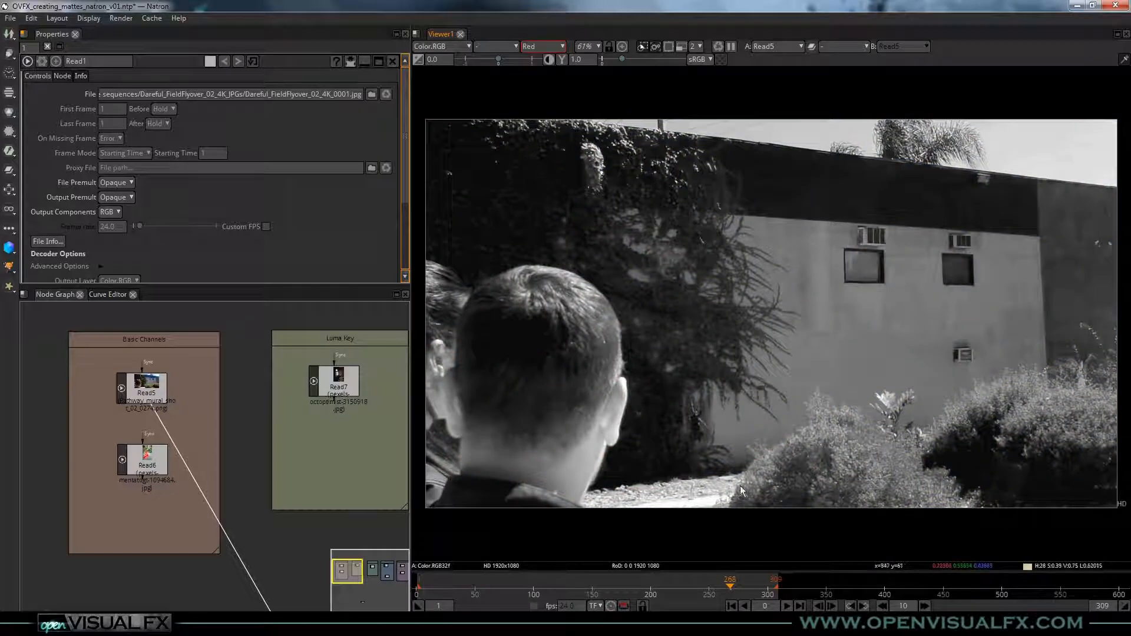
key(r)
key(r)
key(r)
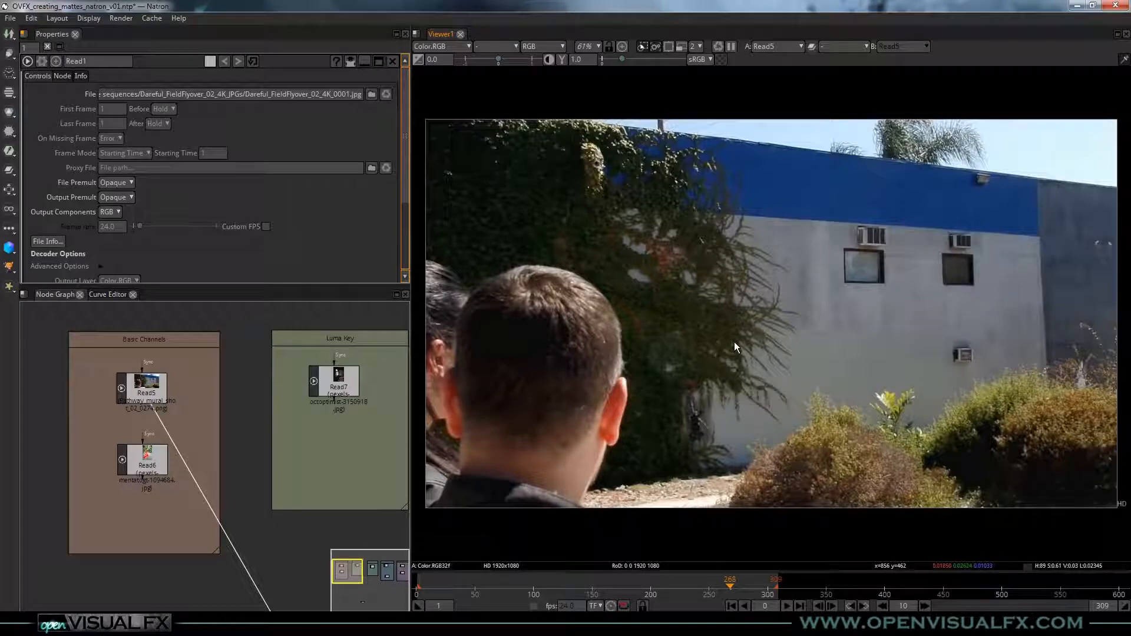
key(r)
key(r)
key(r)
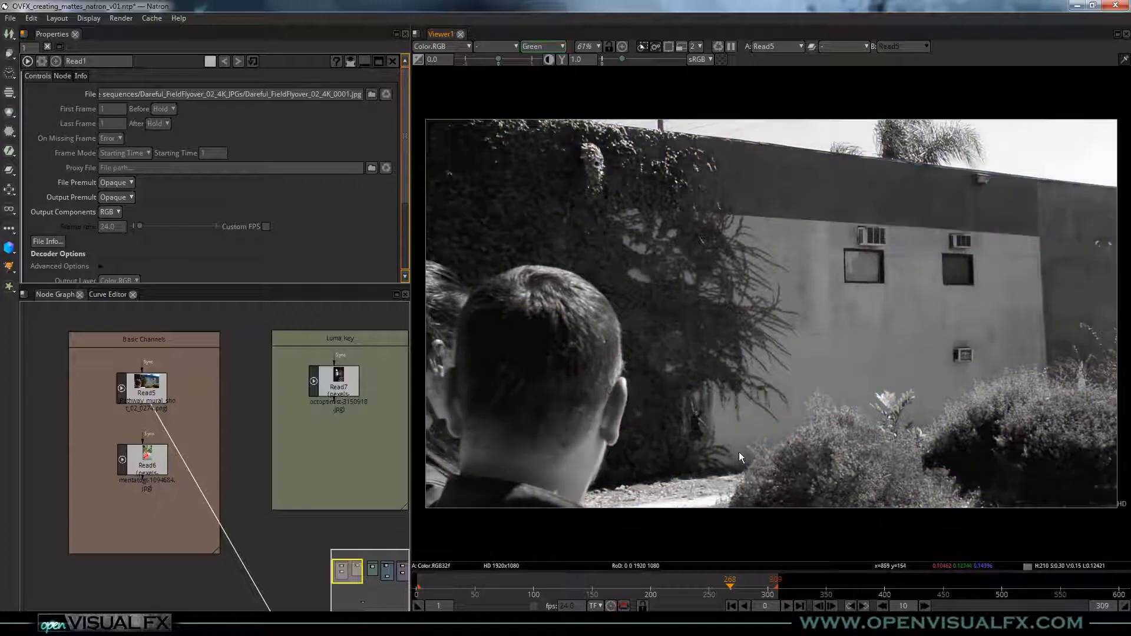
Examine the blue channel against RGB, red and green around the ivy and wall, ending on blue
key(b)
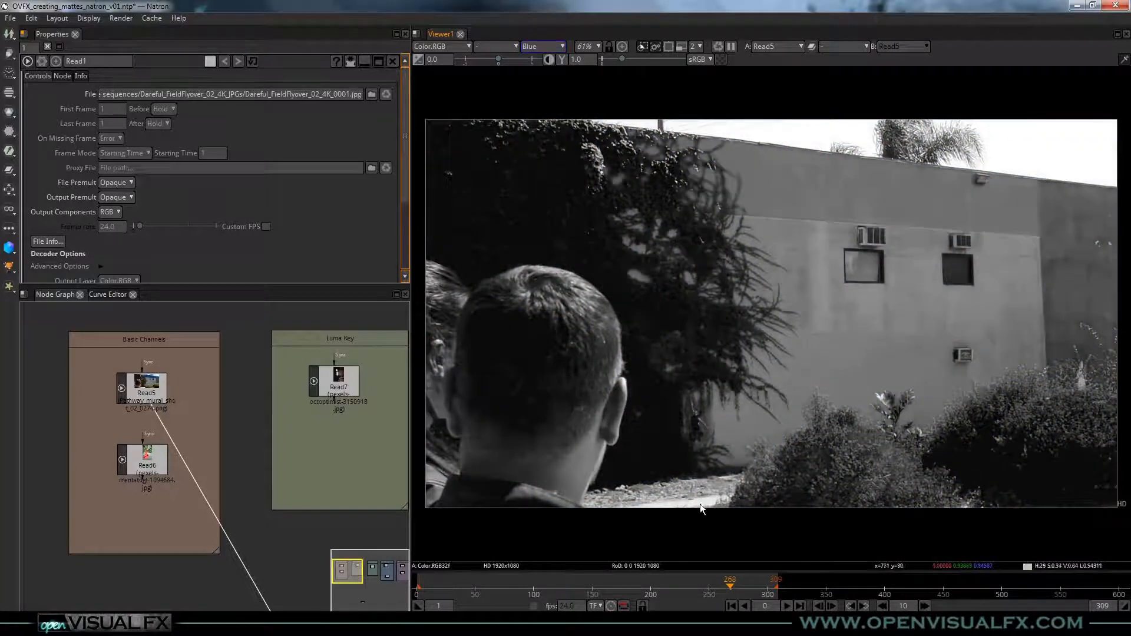
key(b)
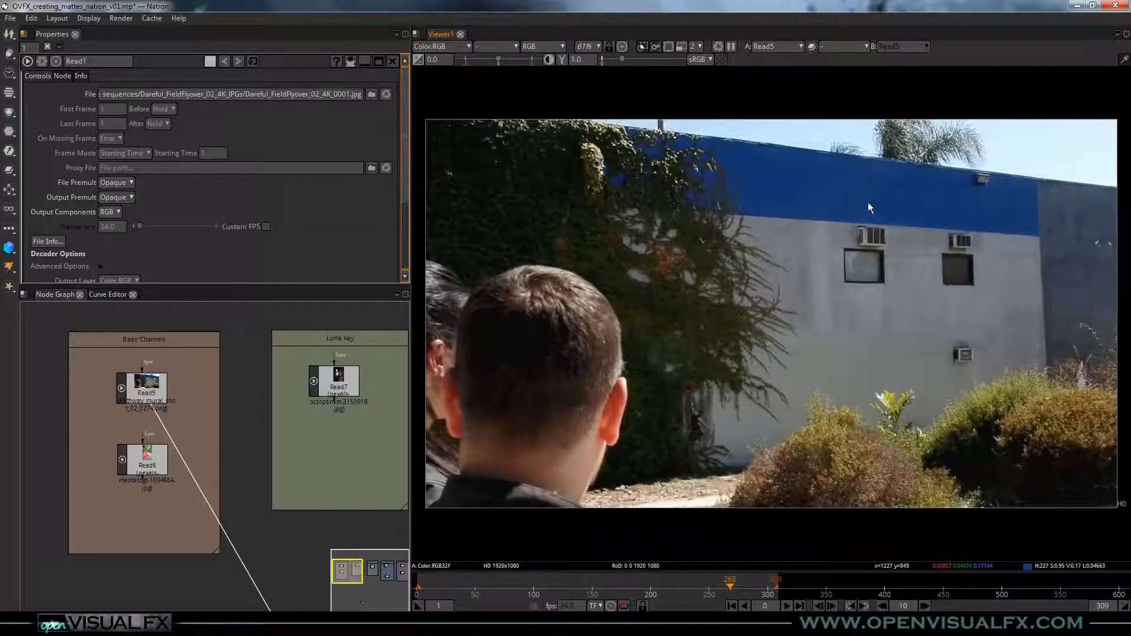
key(b)
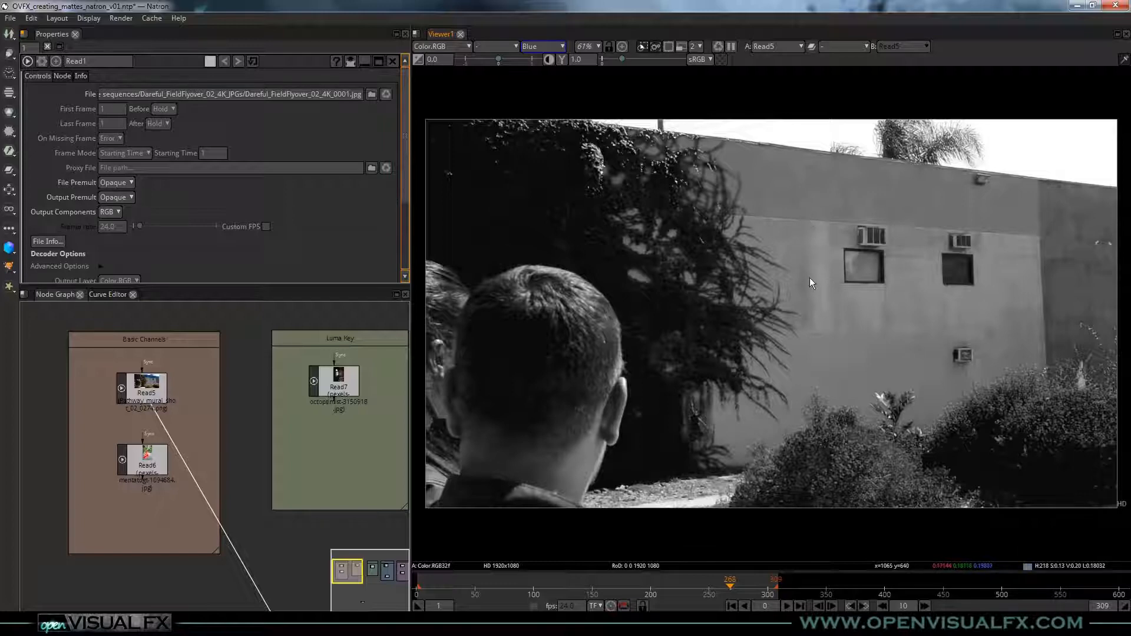
key(r)
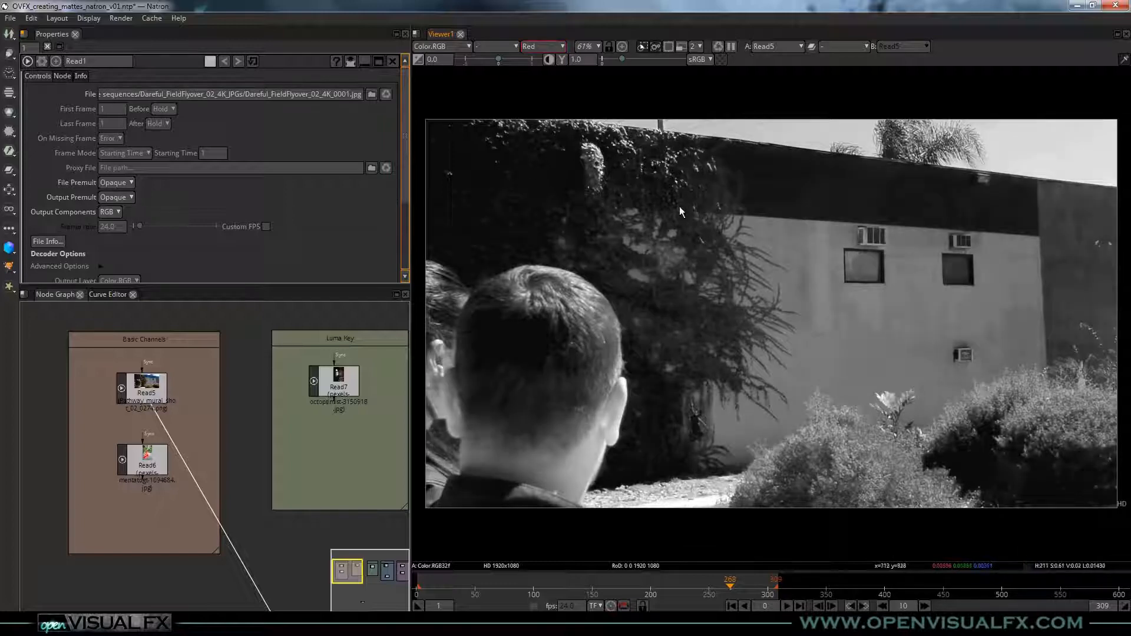
key(r)
key(r)
key(g)
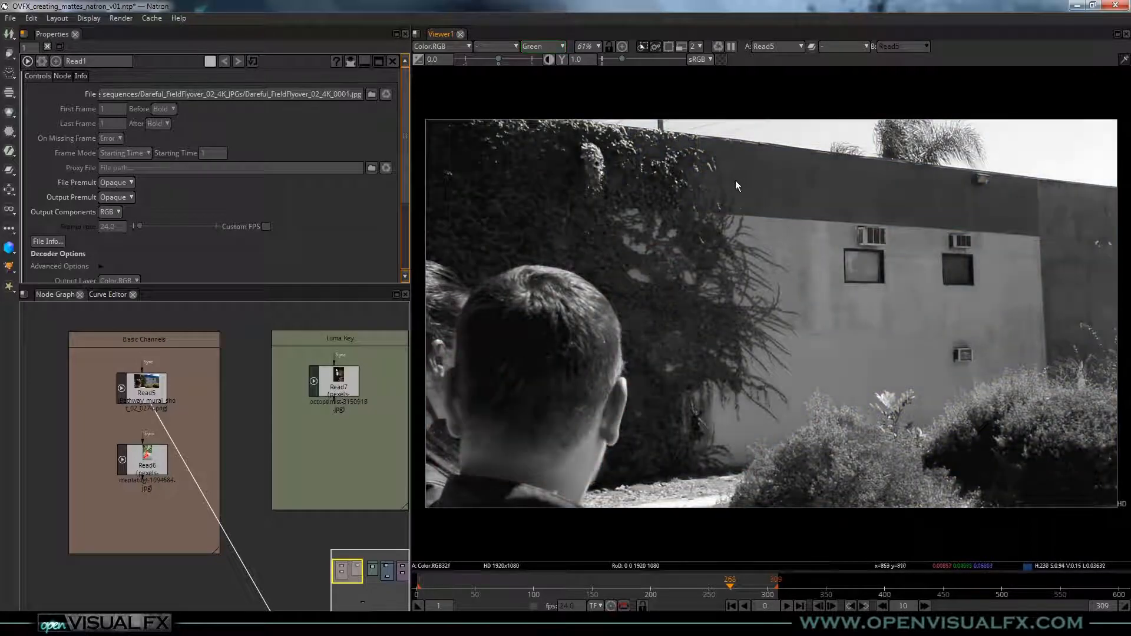
key(b)
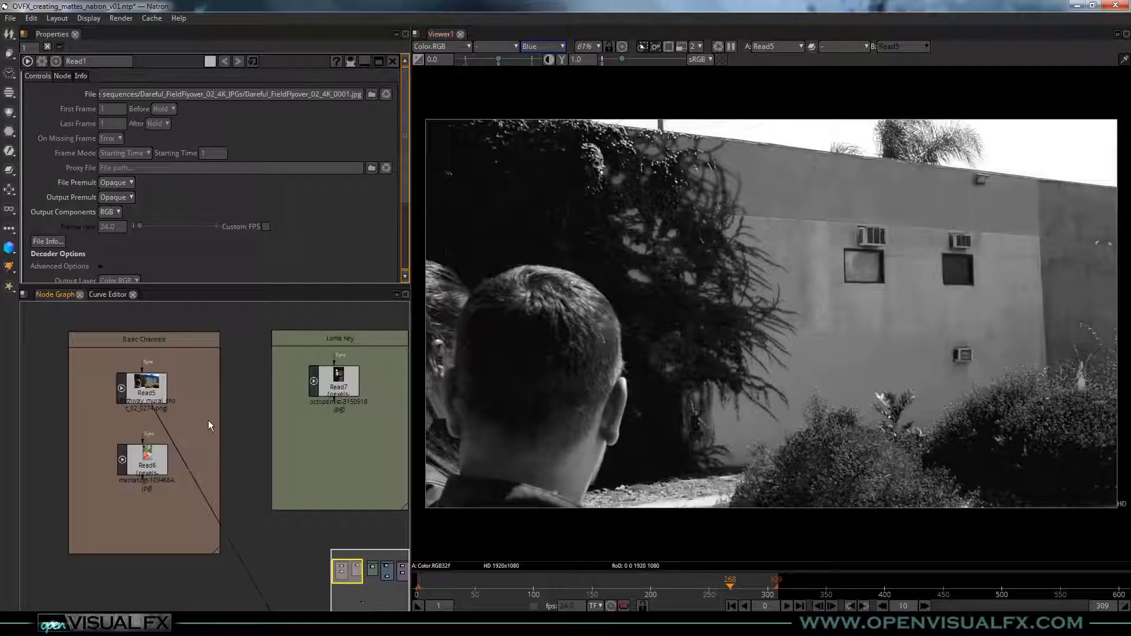
Add a Shuffle node beside the Basic Channels group and connect its B input to Read5
key(Tab)
text(shuf)
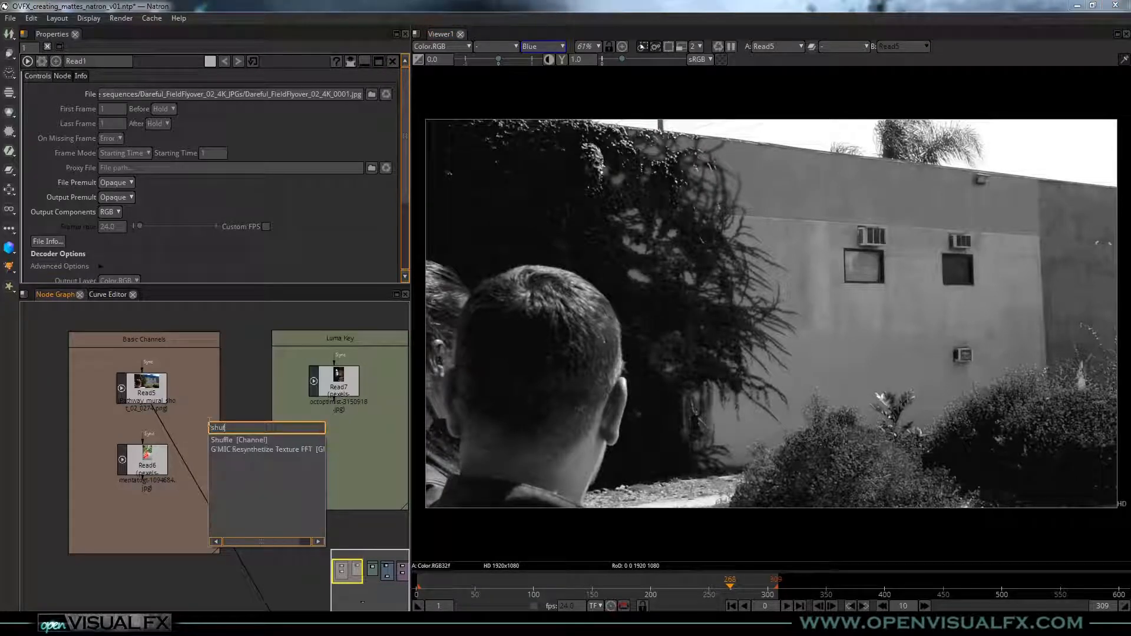
key(Return)
click(245, 387)
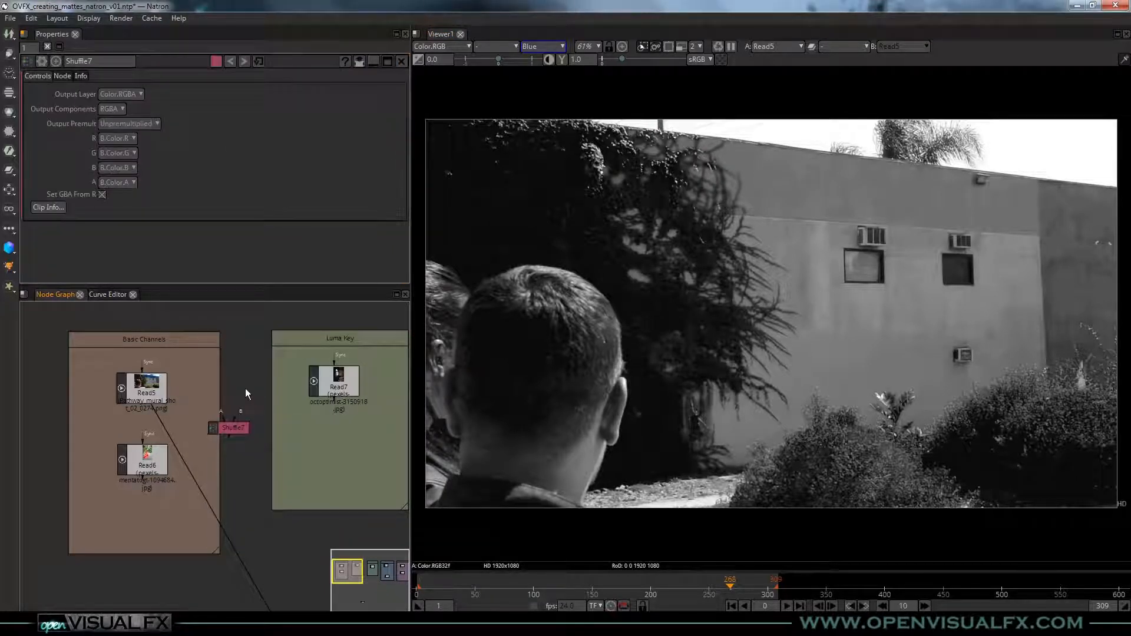
key(Tab)
key(Escape)
drag(236, 423, 150, 390)
drag(209, 436, 223, 442)
Show the new Shuffle node's output in the viewer and isolate its alpha channel
key(1)
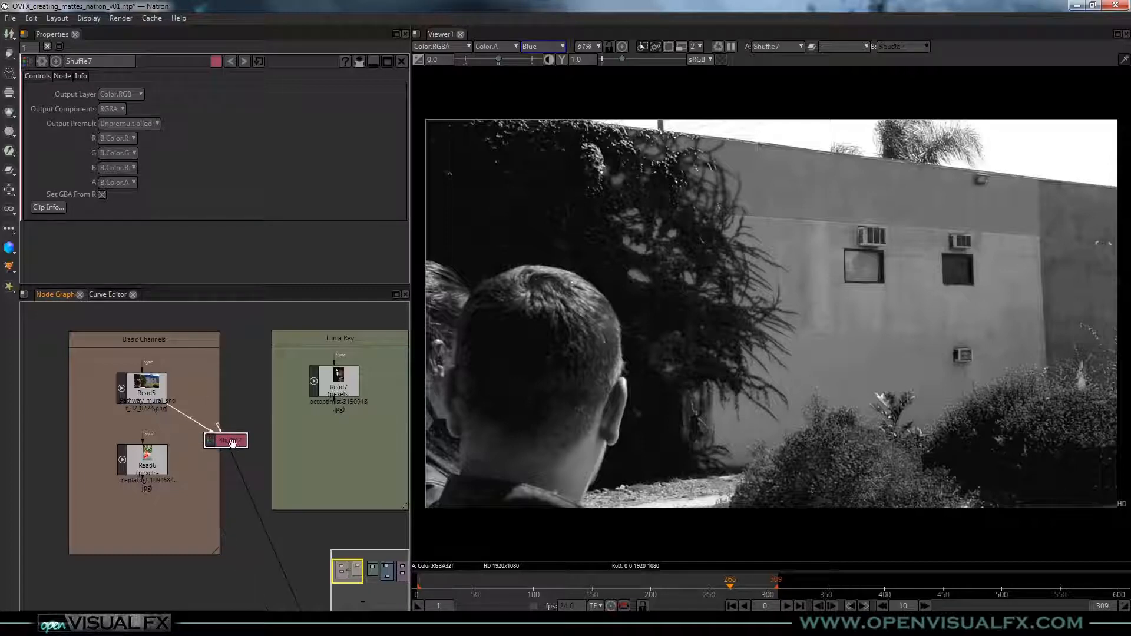
click(592, 242)
key(a)
key(a)
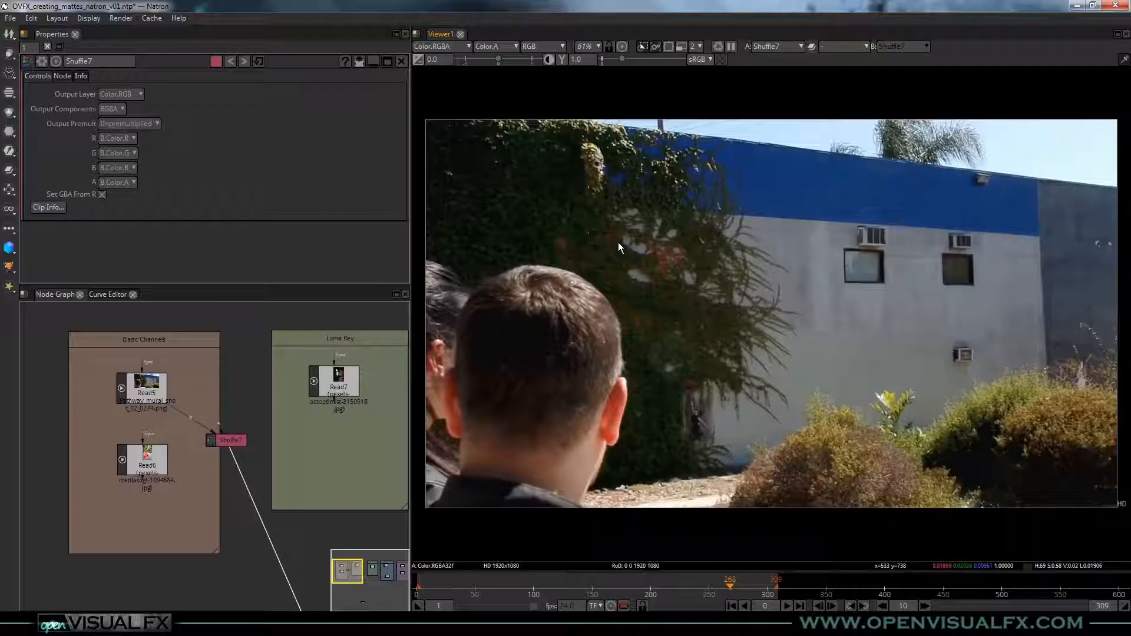
key(a)
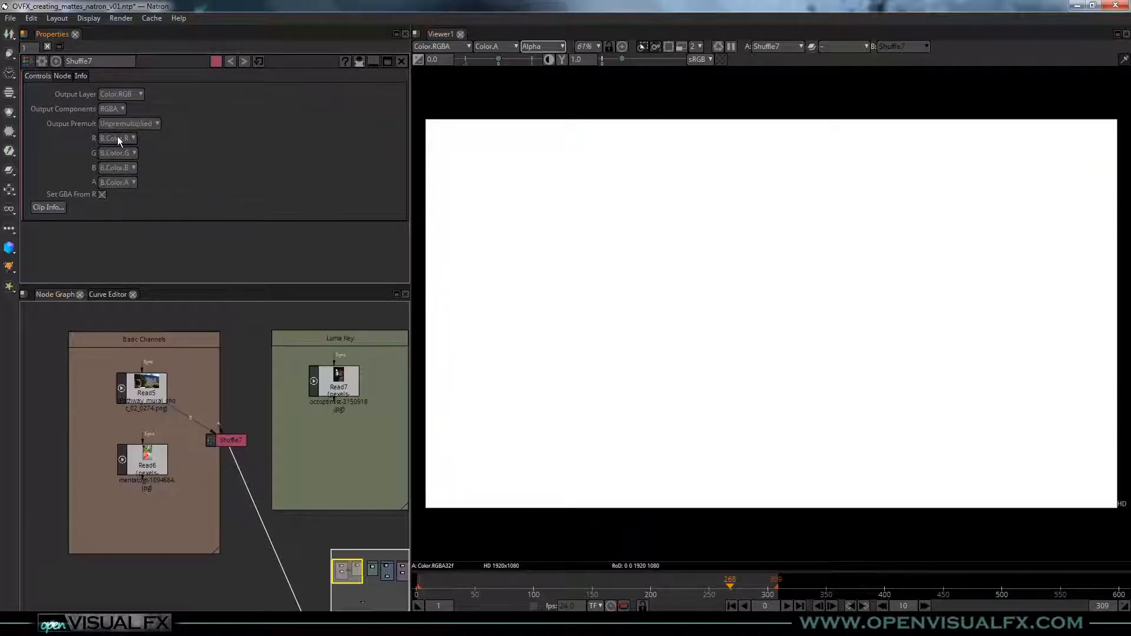
Move the Shuffle node slightly farther from Read5 in the node graph, keeping its B connection
scroll(214, 436, up, 5)
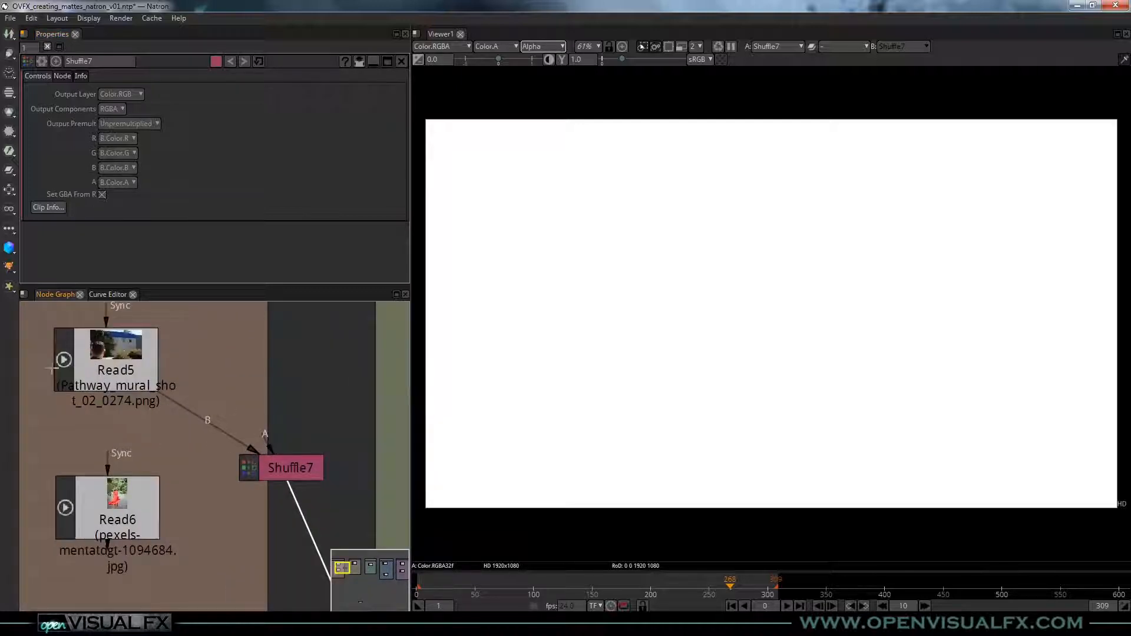
drag(262, 437, 221, 380)
drag(290, 460, 309, 459)
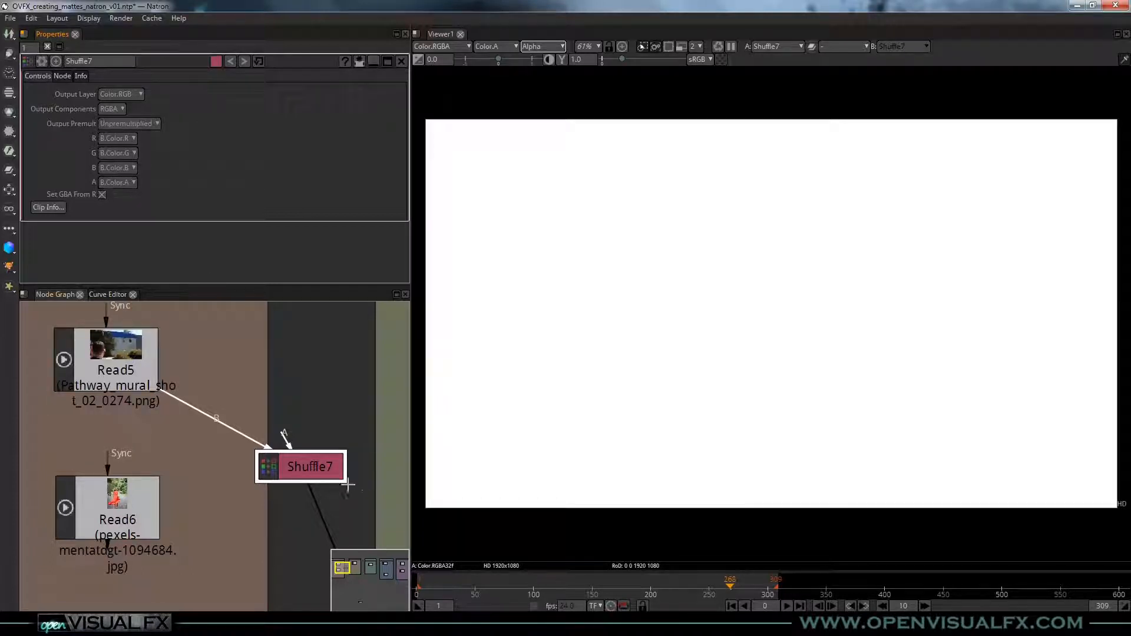
Move the Shuffle node closer to Read5 and route its blue channel, B.Color.B, into alpha
drag(323, 463, 306, 435)
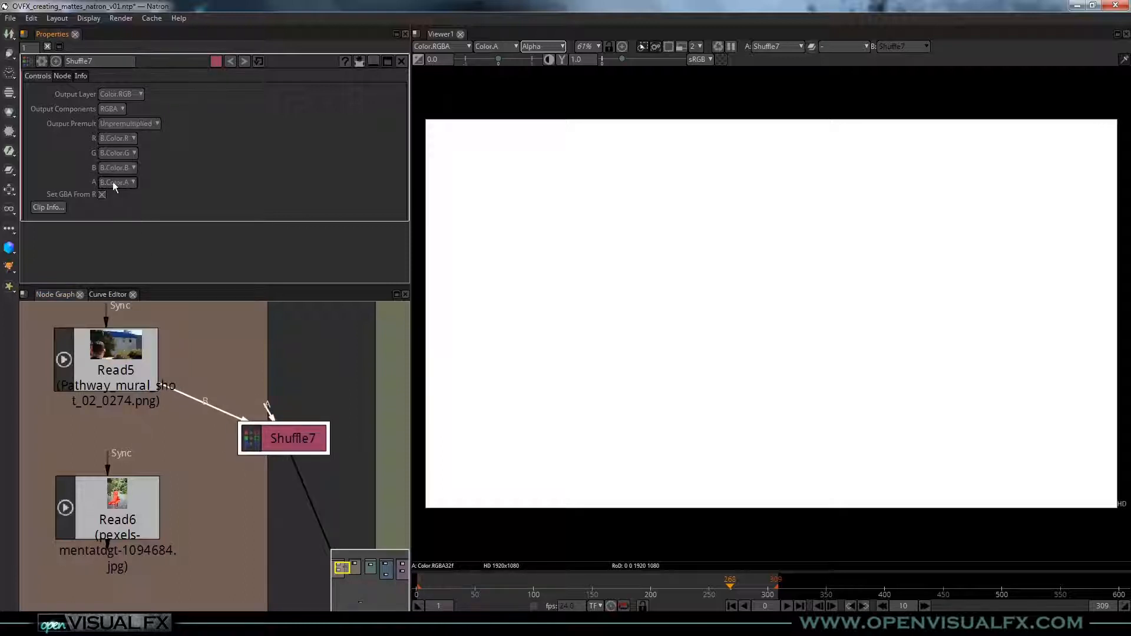
click(124, 181)
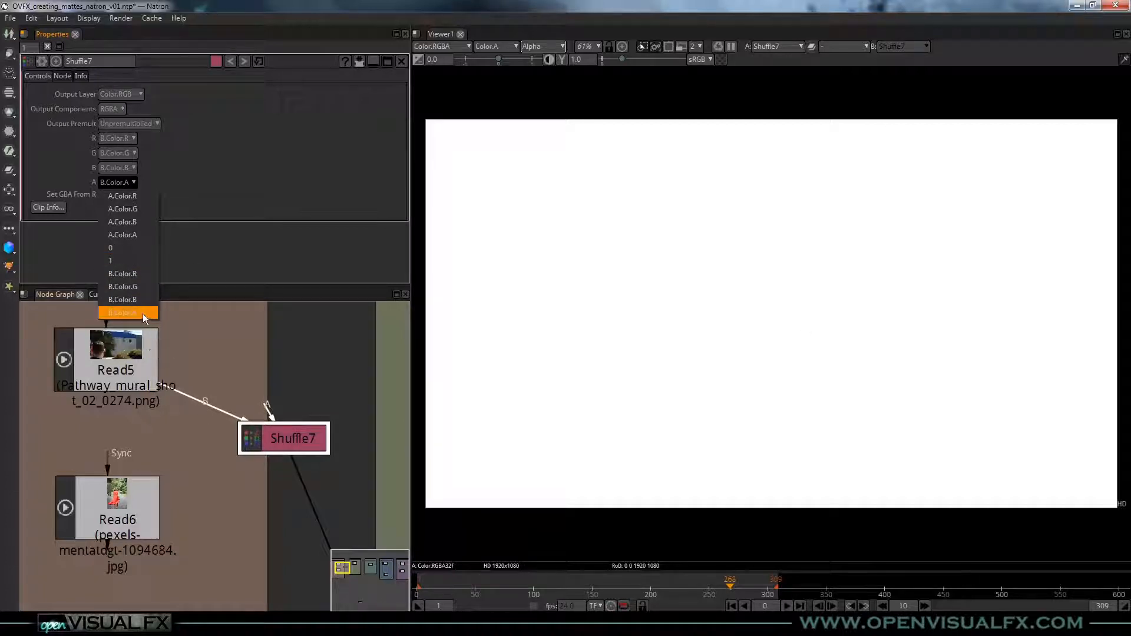
click(114, 299)
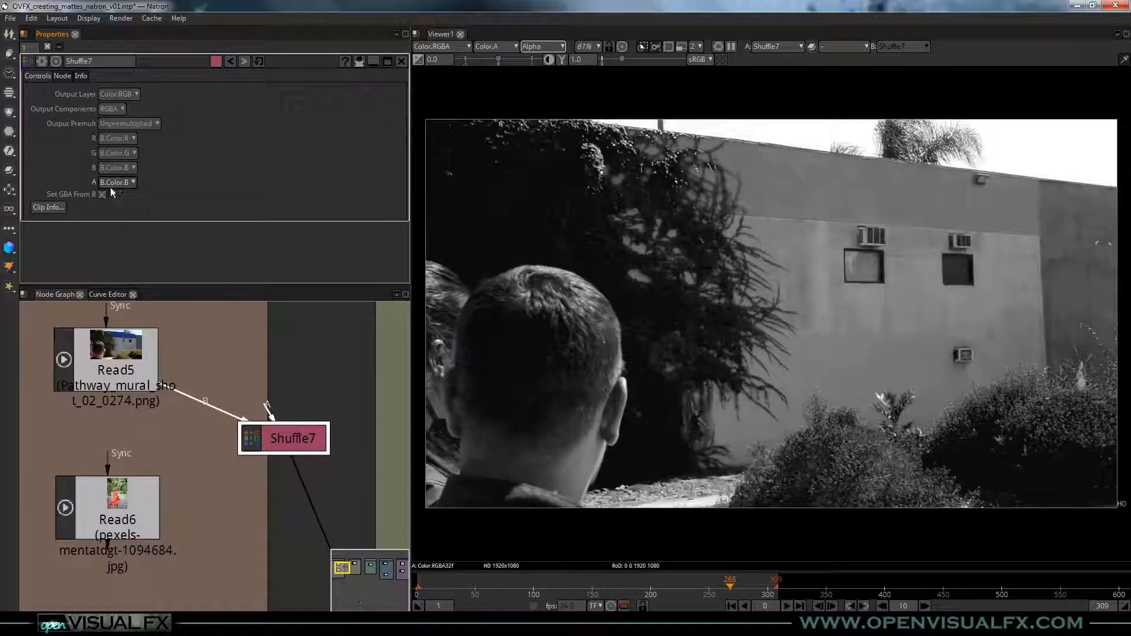
click(768, 324)
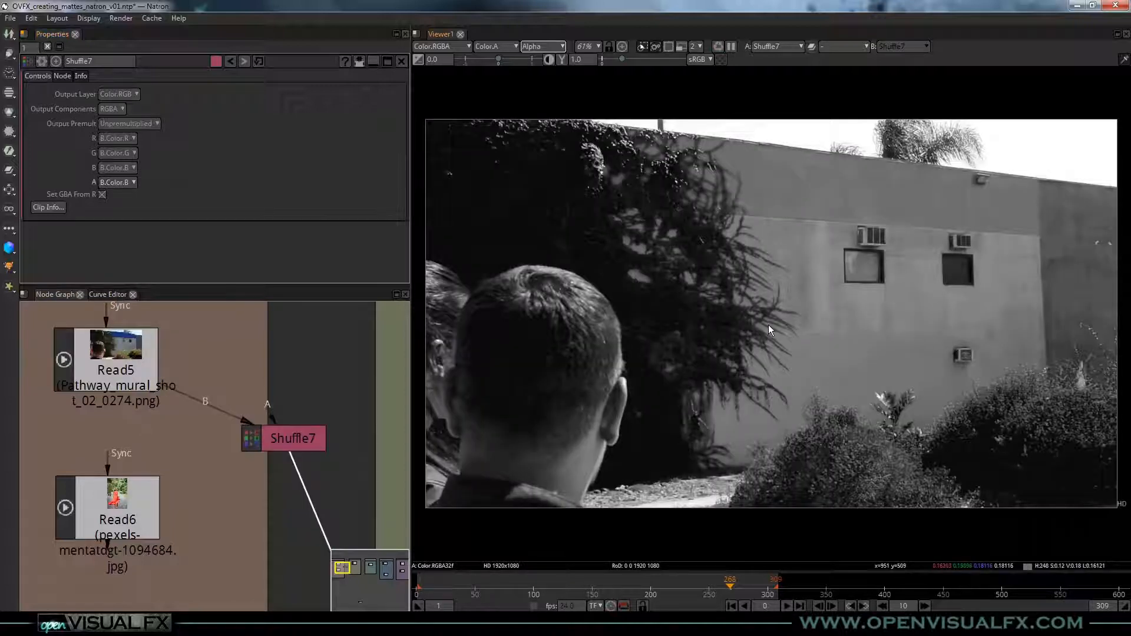
Insert a Grade node after the Shuffle node and place it slightly lower in the node graph
click(298, 445)
key(g)
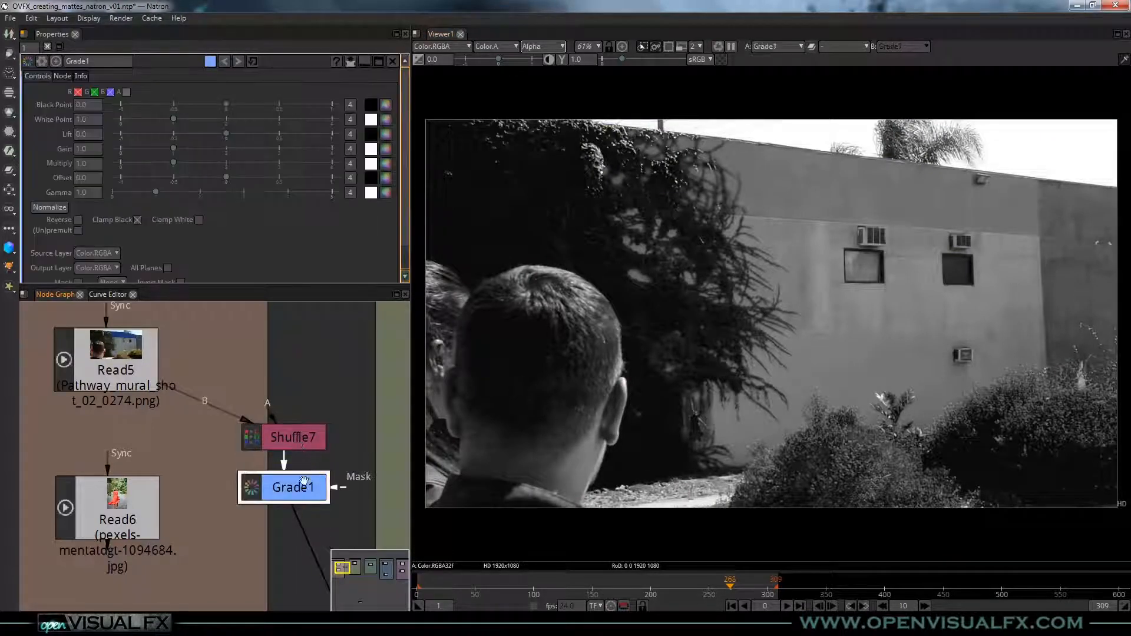
drag(310, 486, 312, 508)
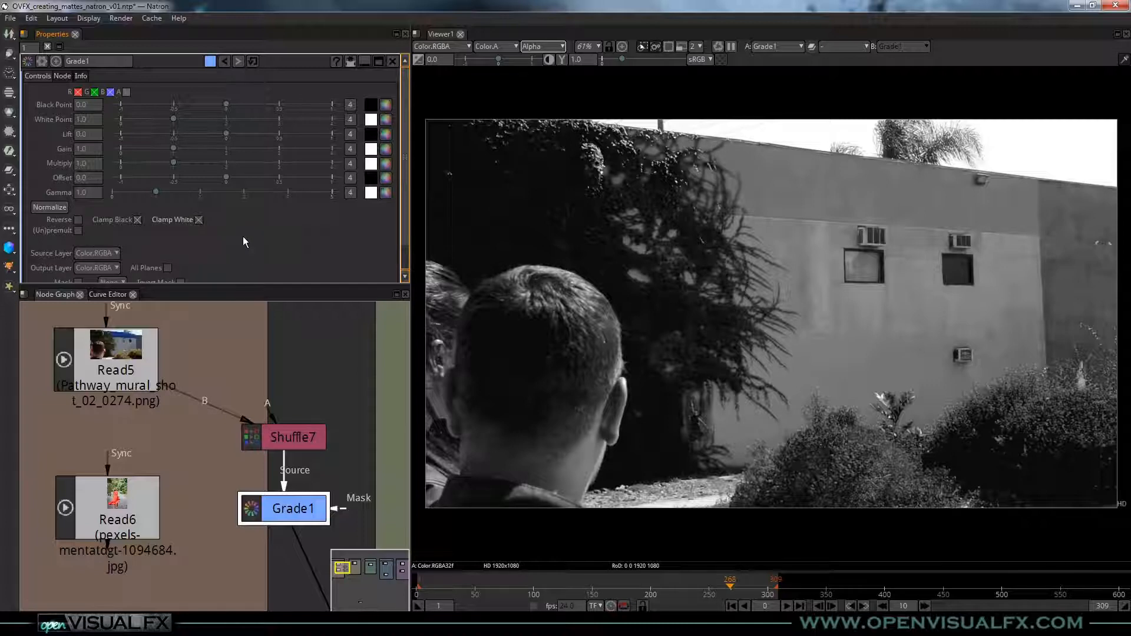
Make the Grade affect alpha with Clamp White enabled, setting Black Point to 0.0220 and White Point to 0.140
click(126, 92)
click(88, 108)
drag(173, 120, 130, 120)
drag(226, 105, 227, 108)
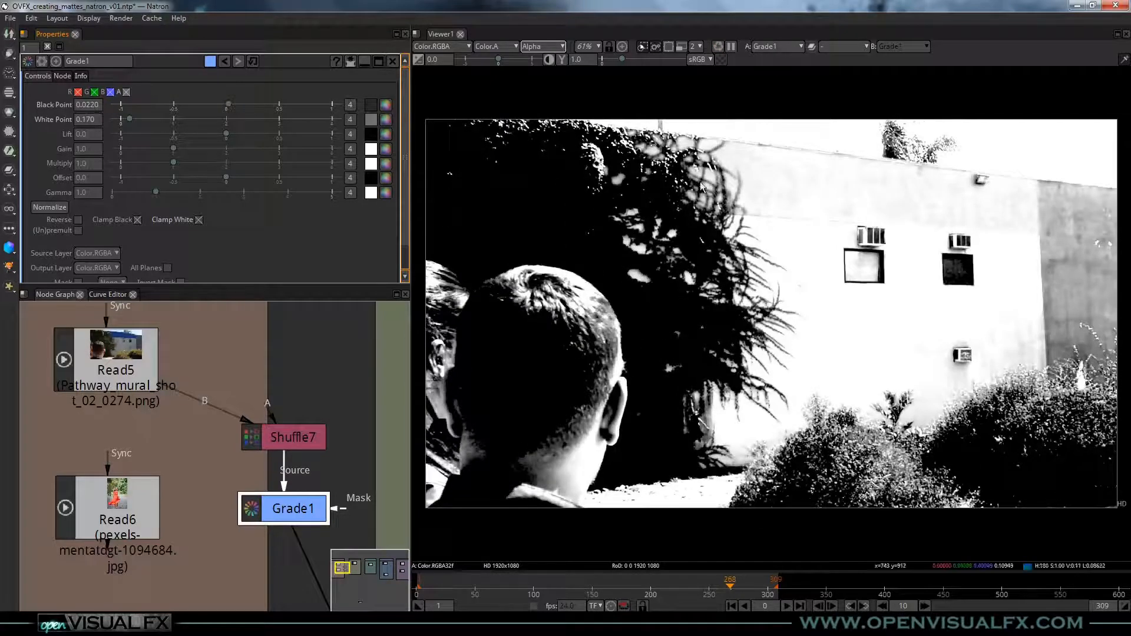
drag(129, 120, 127, 121)
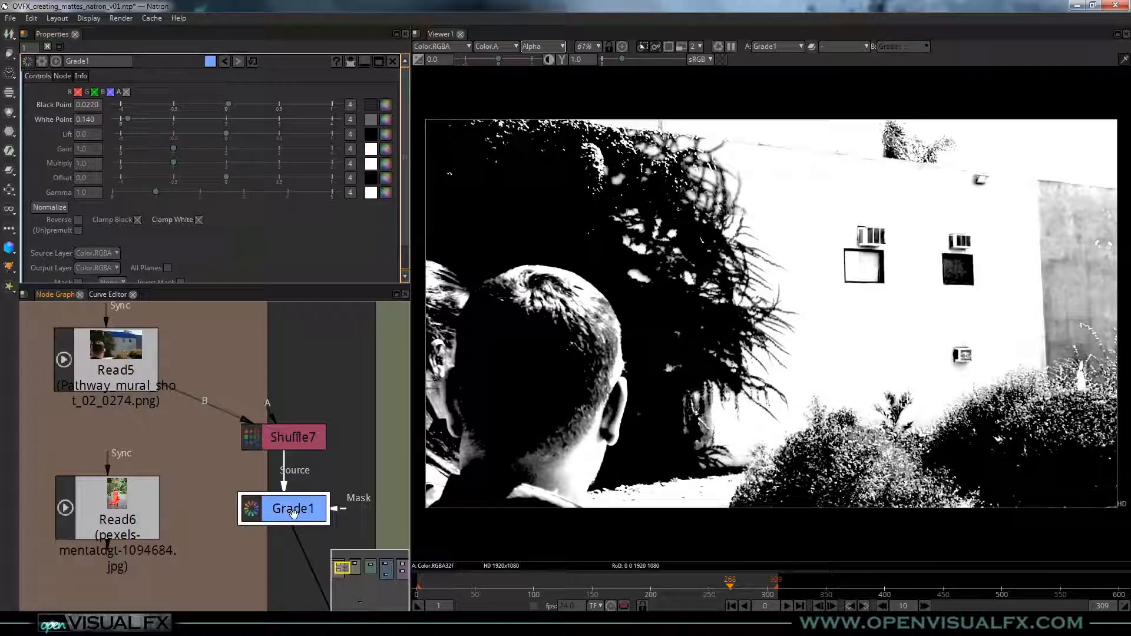
Switch the viewer back to RGB and show the Read6 image, framed on the woman in the red dress
scroll(293, 513, down, 4)
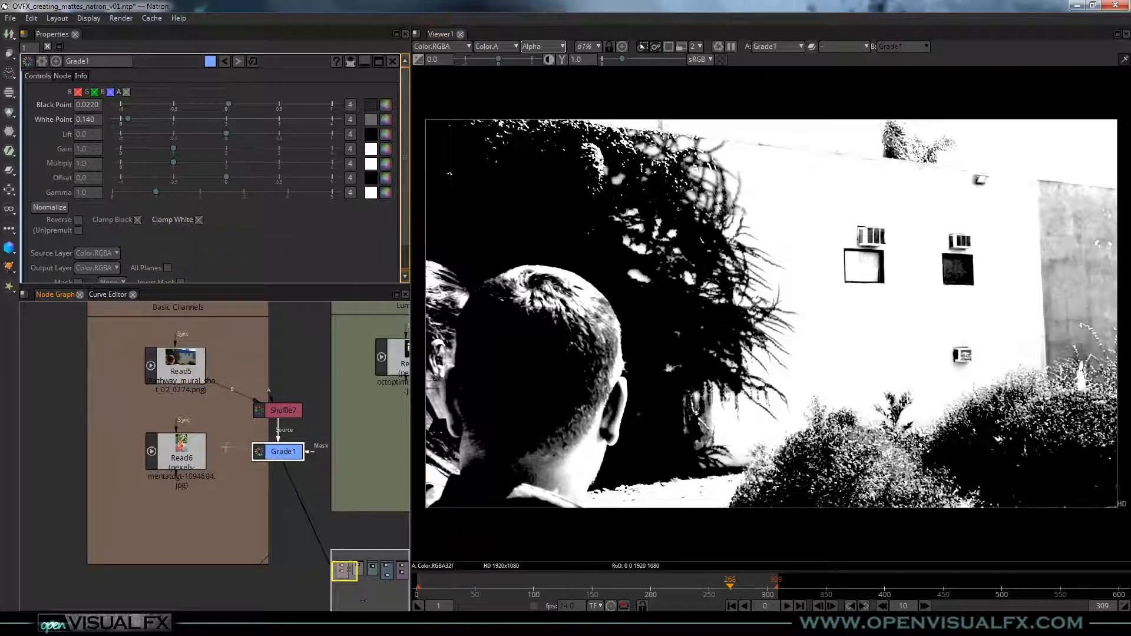
key(a)
click(165, 458)
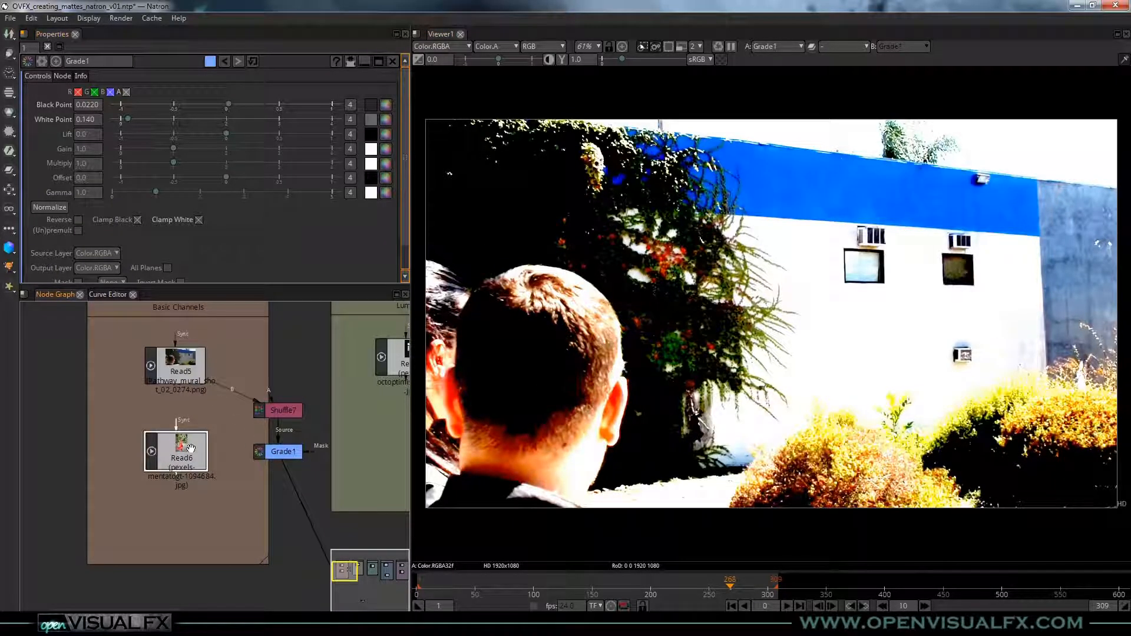
key(1)
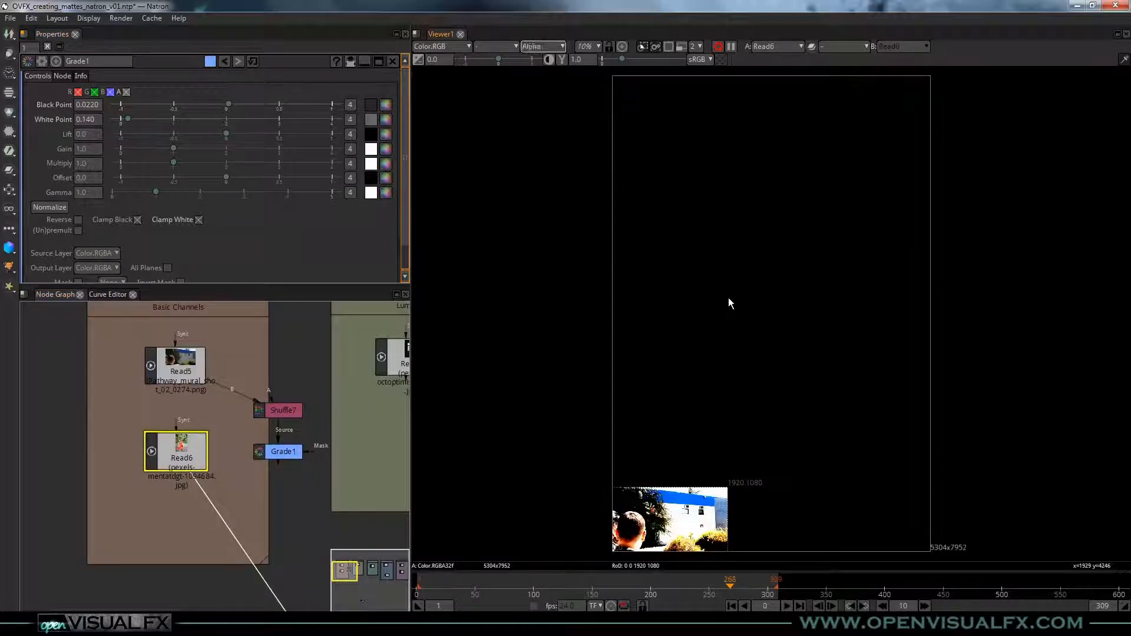
scroll(683, 301, down, 2)
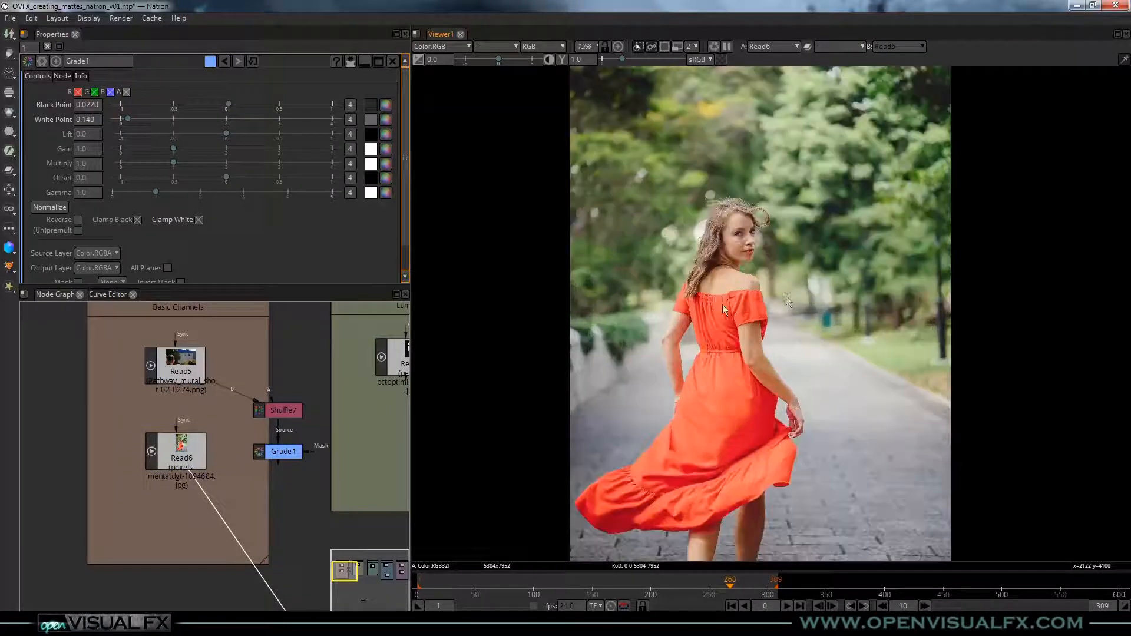
scroll(762, 303, up, 5)
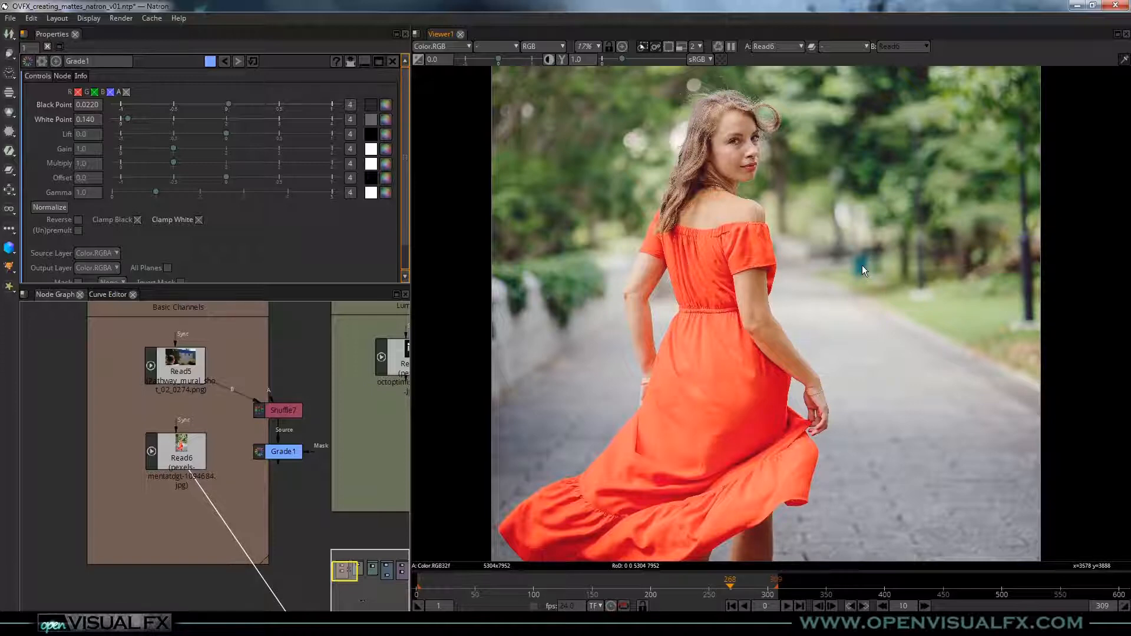
Compare the red, green and blue channels of the Read6 image around the dress and background, ending on RGB
key(r)
key(g)
key(b)
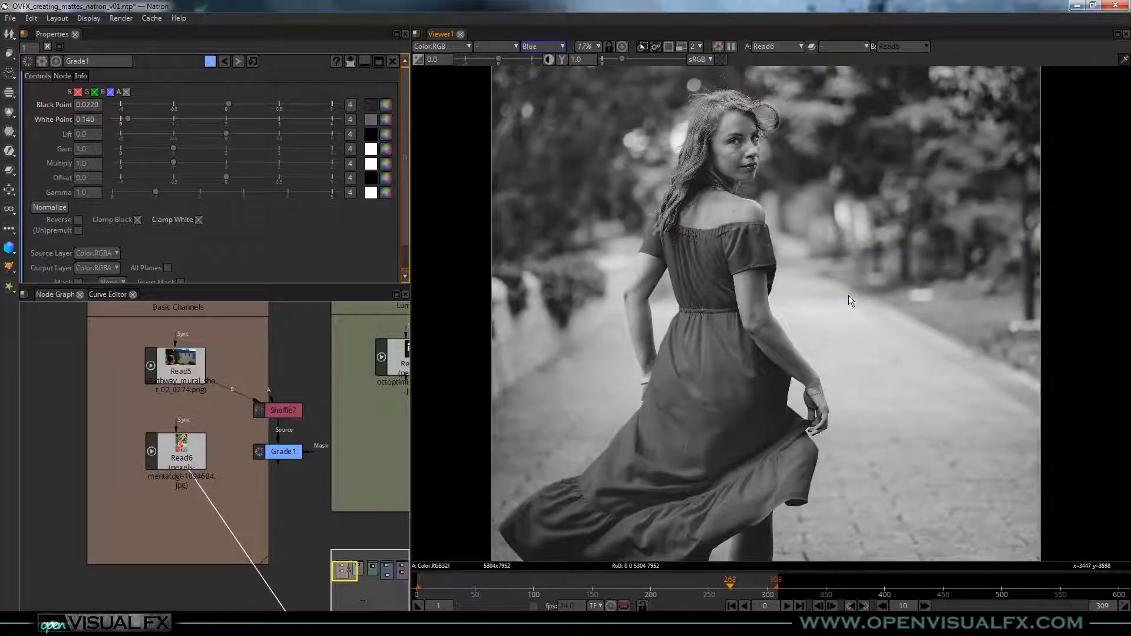
key(r)
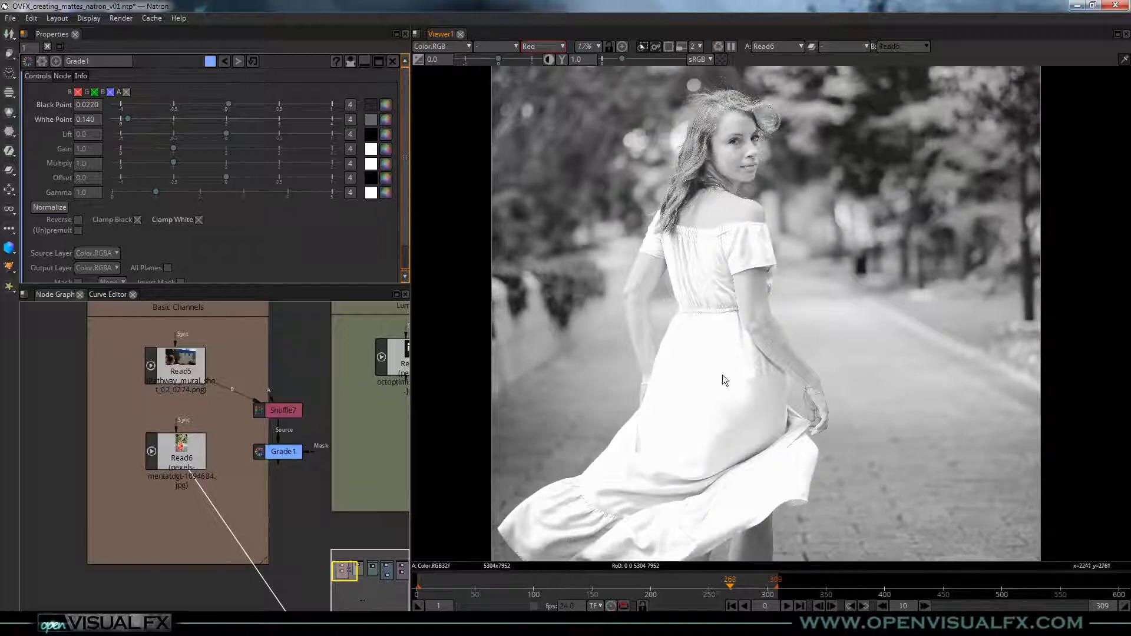
key(b)
key(g)
key(b)
key(r)
key(b)
key(b)
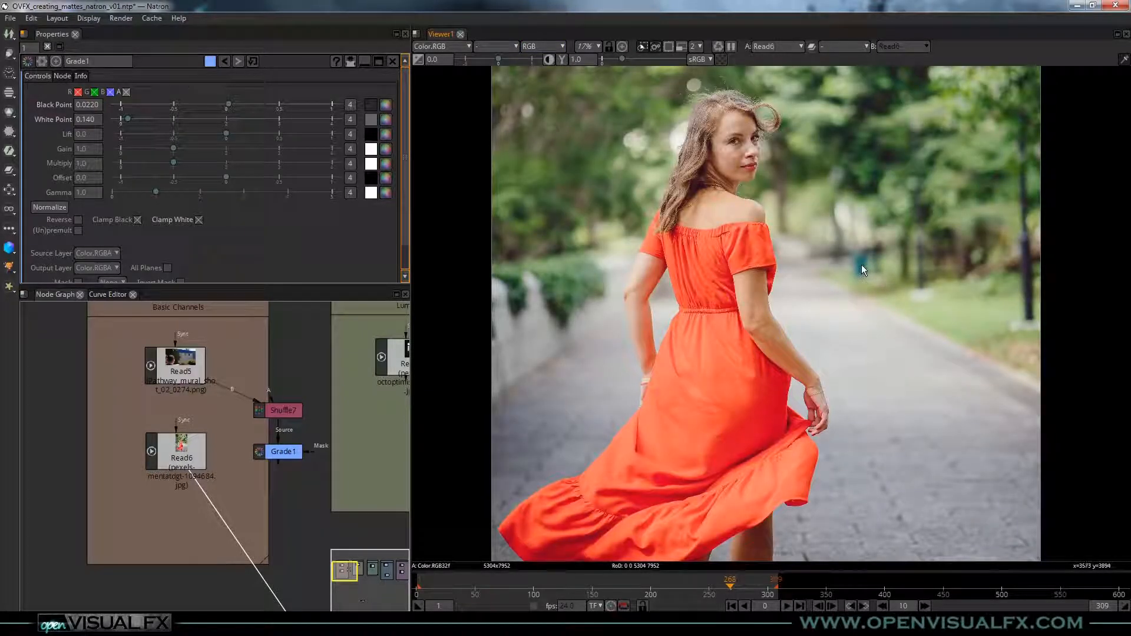
key(b)
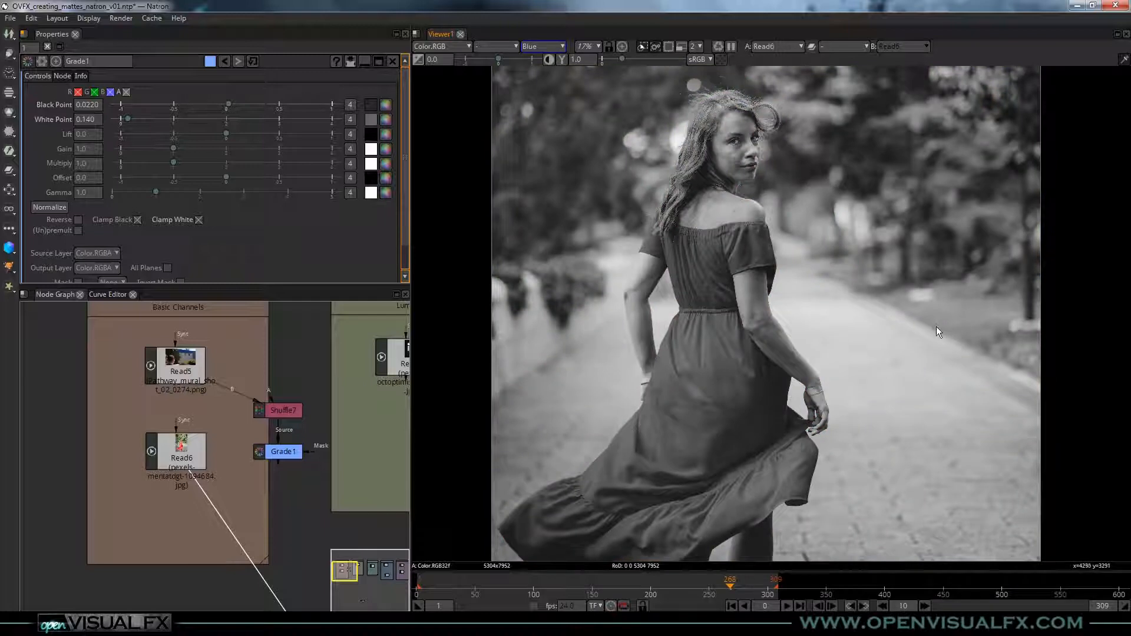
key(g)
key(r)
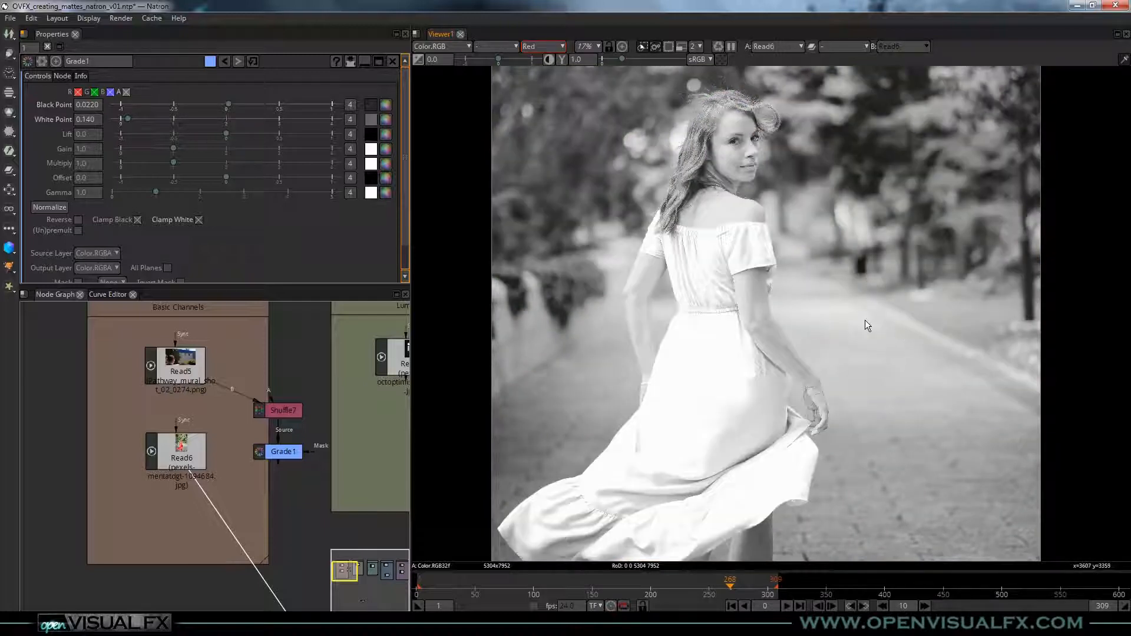
key(b)
key(f)
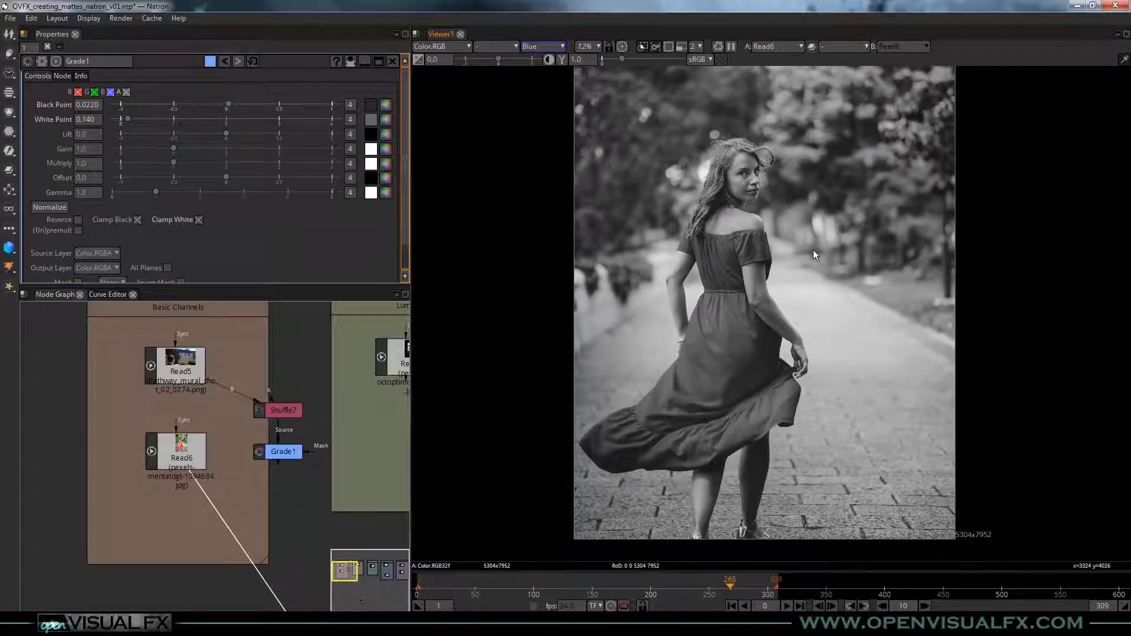
key(b)
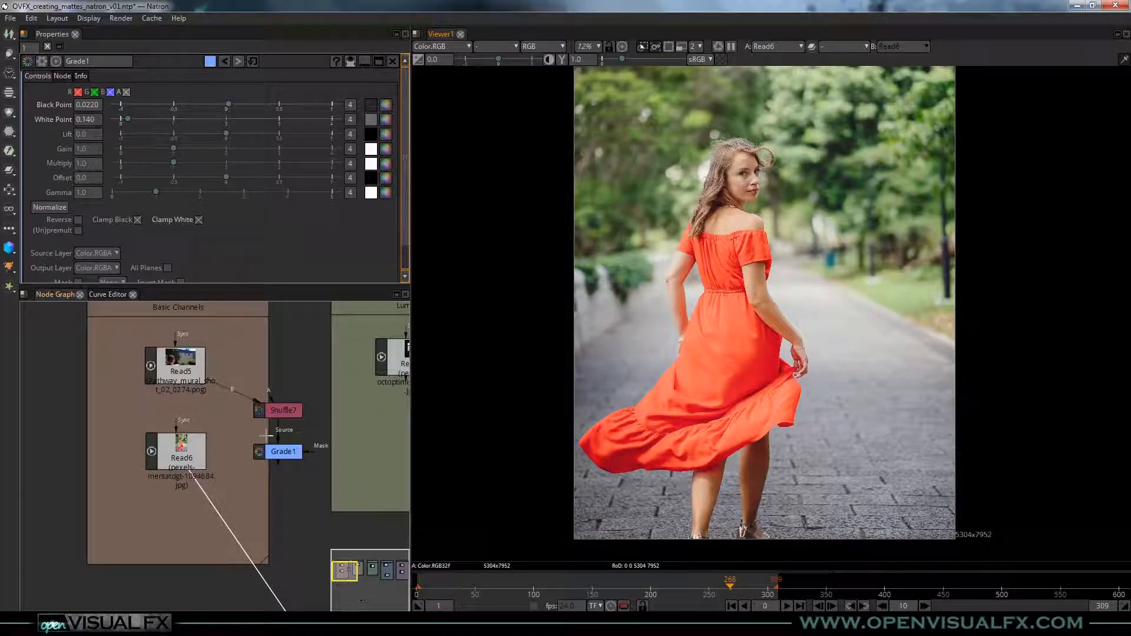
Show Read1 from the Channel Example 1 group fitted in the viewer and go to frame 103
middle_drag(315, 407, 174, 446)
middle_drag(299, 403, 224, 383)
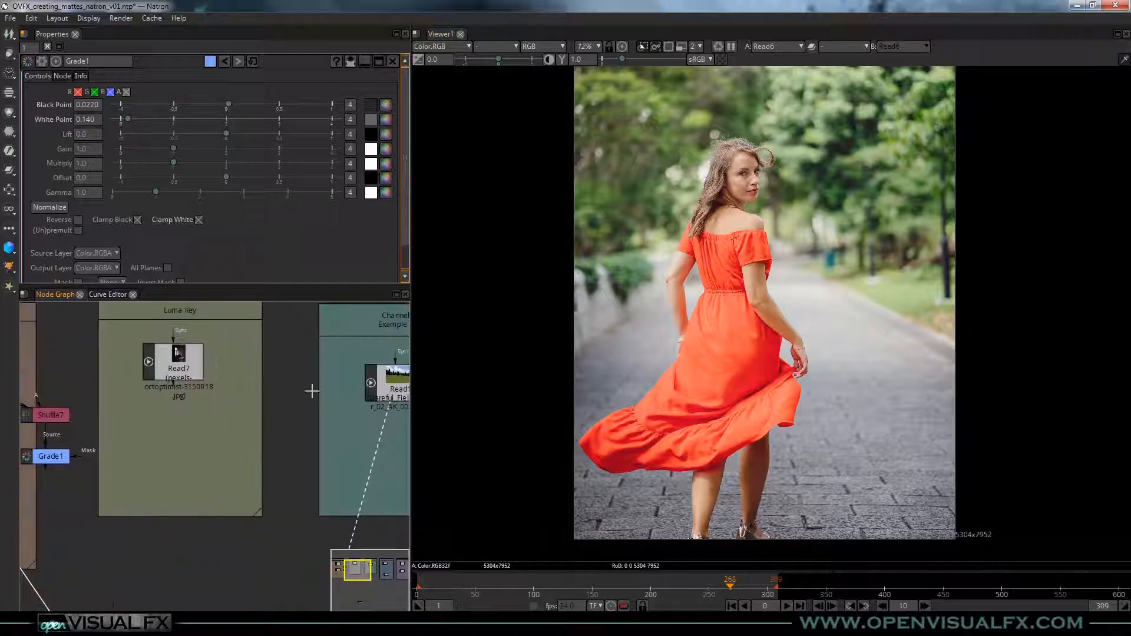
middle_drag(370, 403, 288, 384)
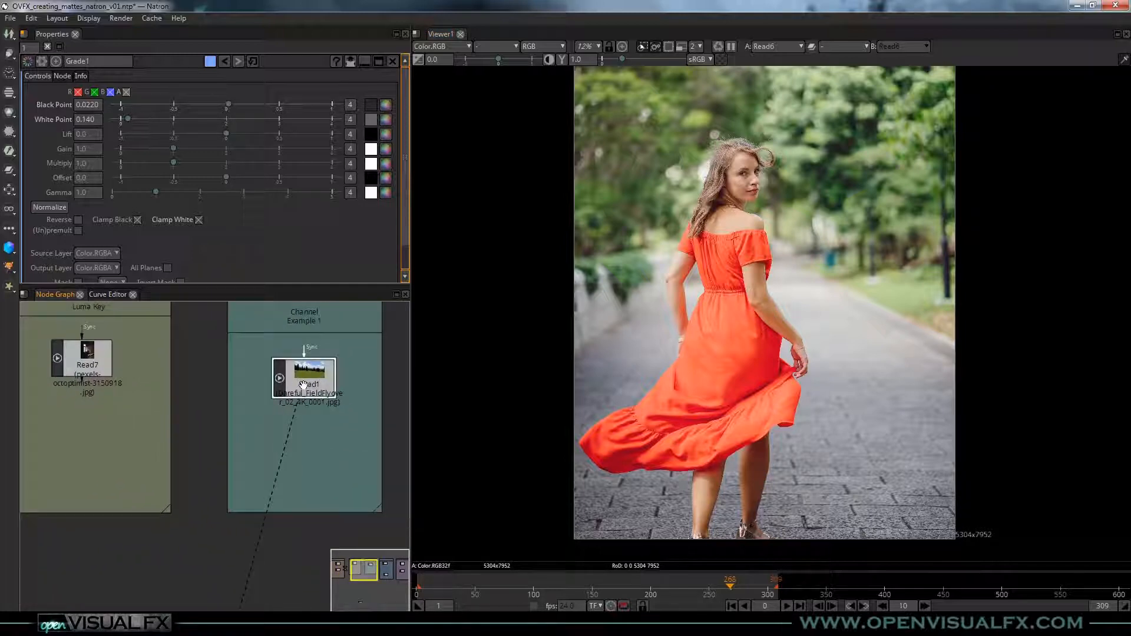
key(1)
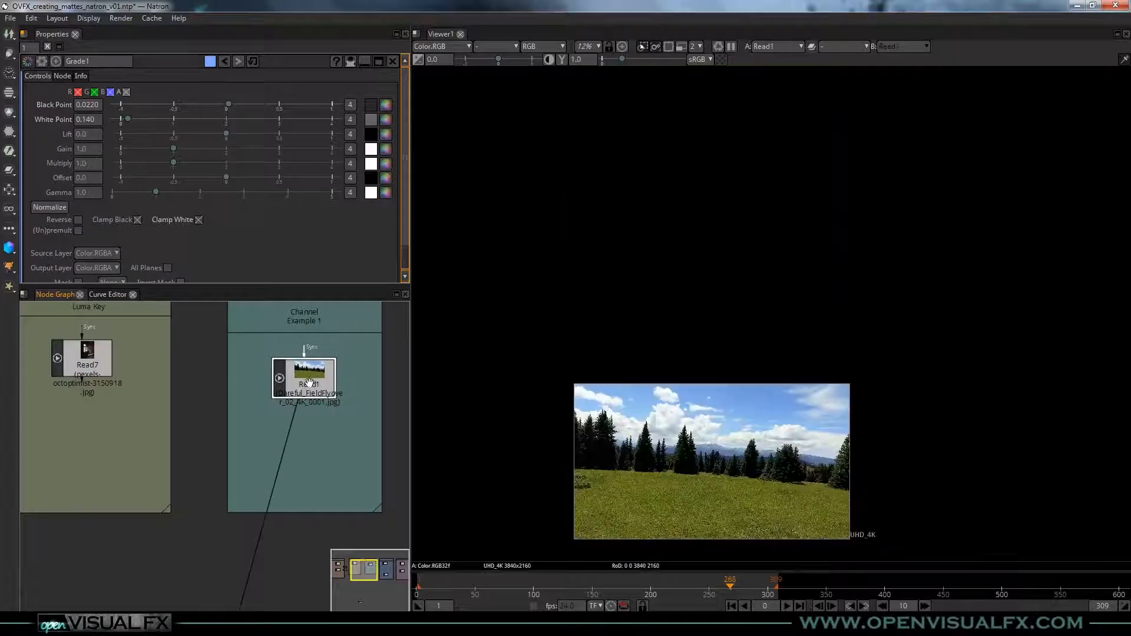
key(f)
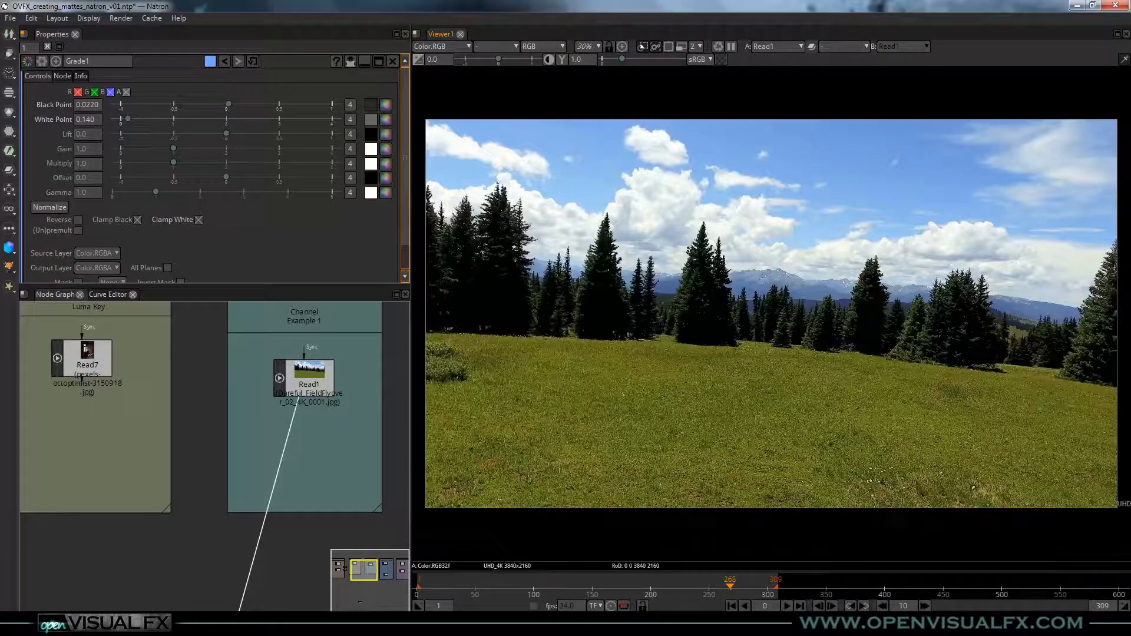
drag(724, 589, 523, 586)
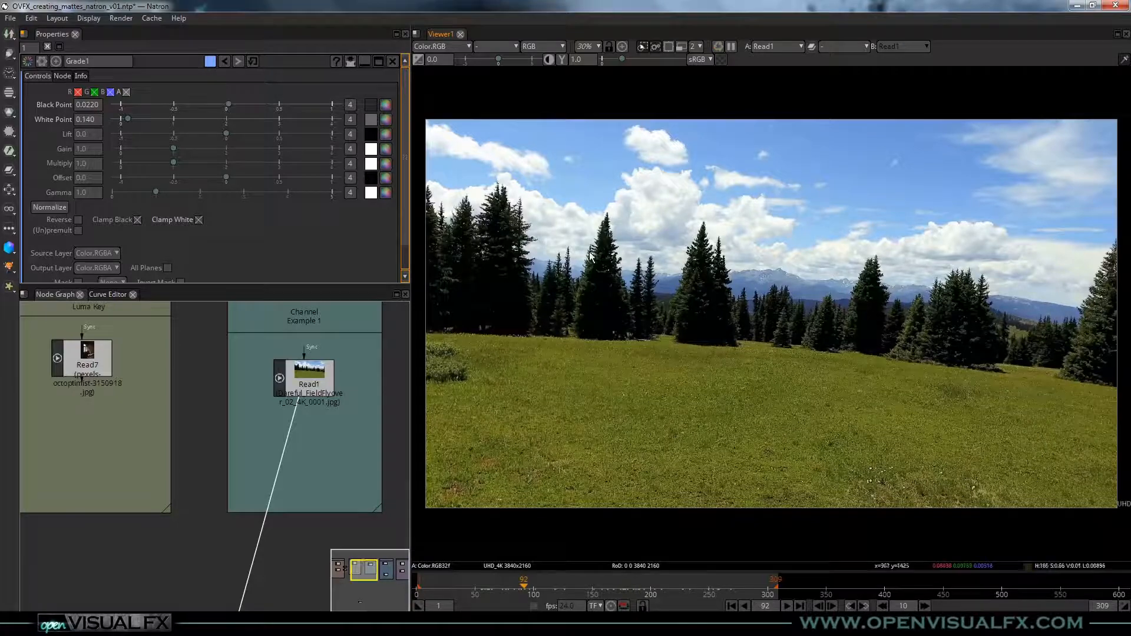
click(536, 586)
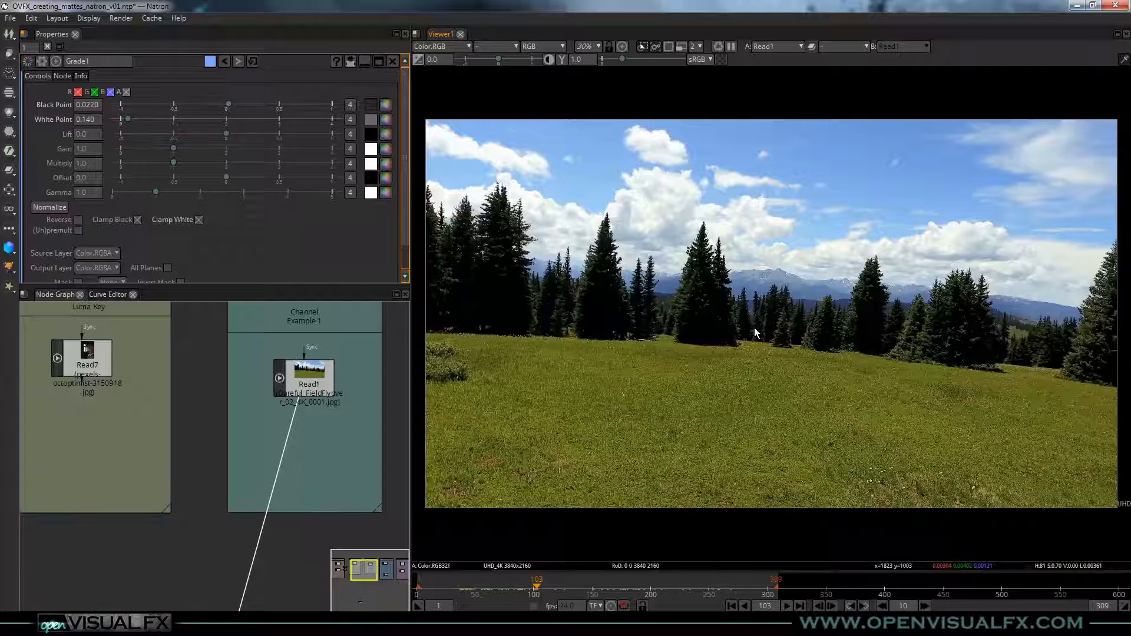
Insert a Shuffle node after Read1 and isolate its alpha channel in the viewer
click(326, 386)
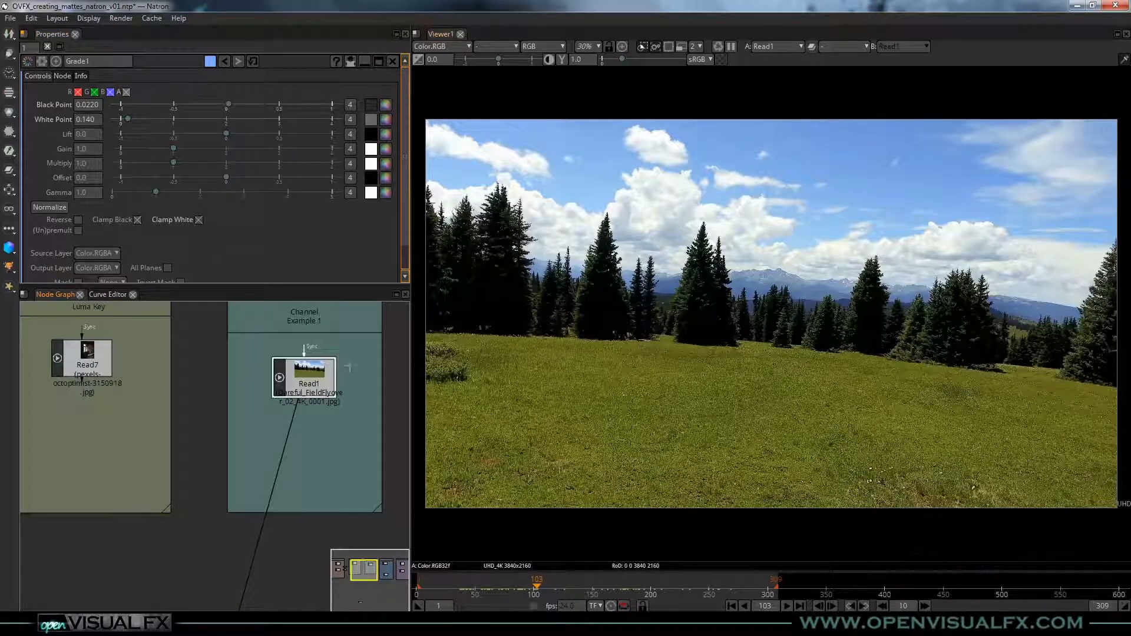
drag(297, 382, 297, 379)
key(Tab)
text(shuf)
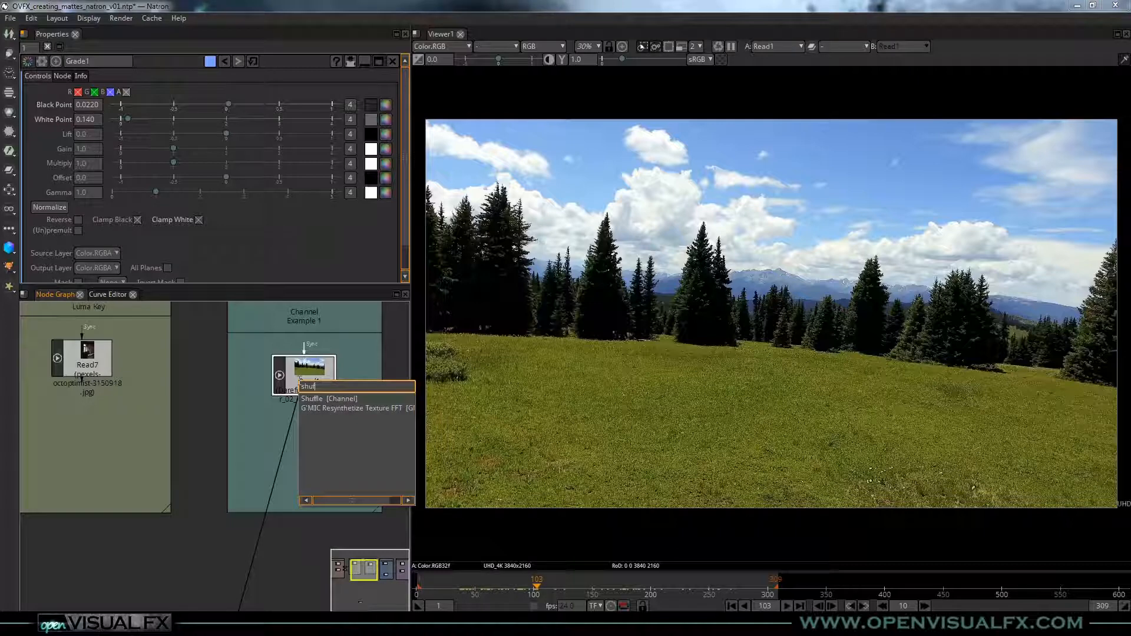
key(Return)
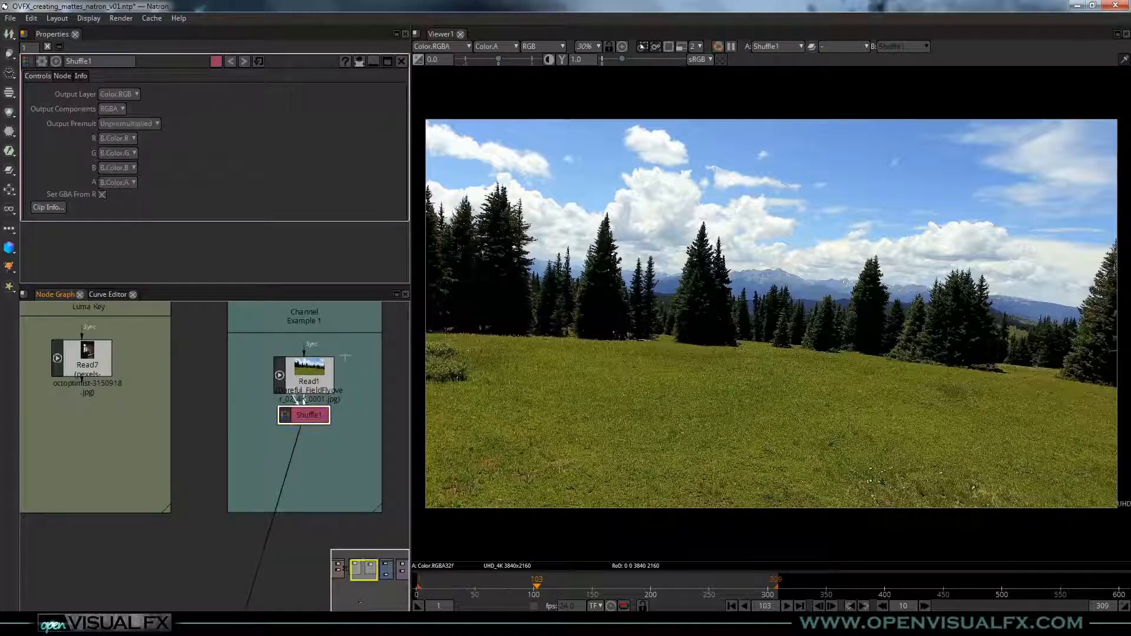
key(a)
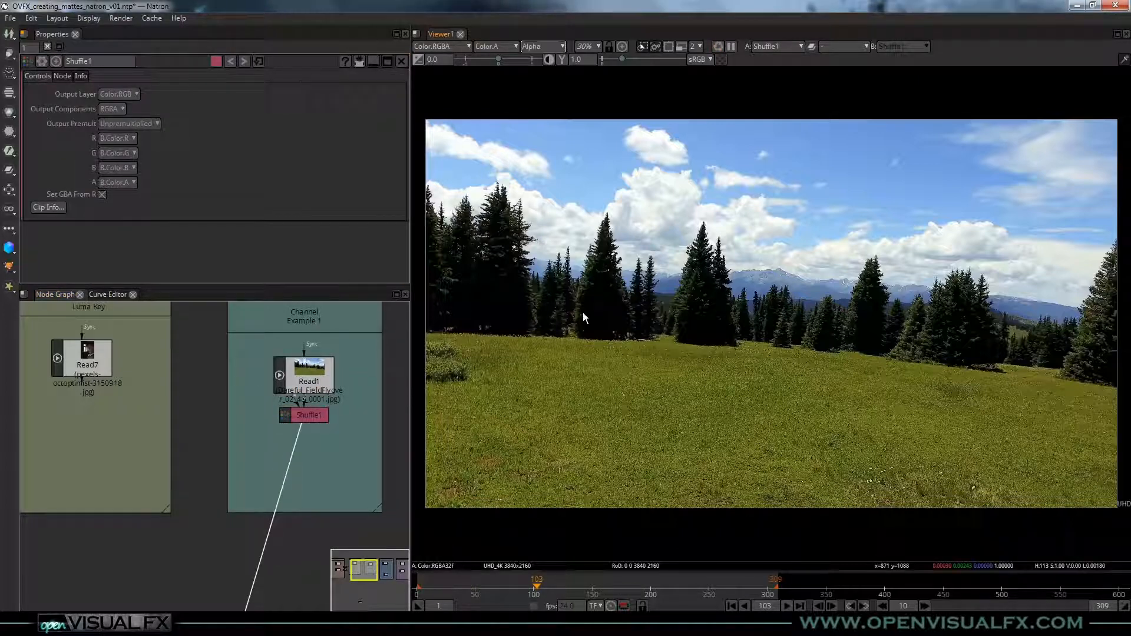
Try B.Color.R and B.Color.G in turn as the alpha source of Read1's Shuffle node
click(130, 182)
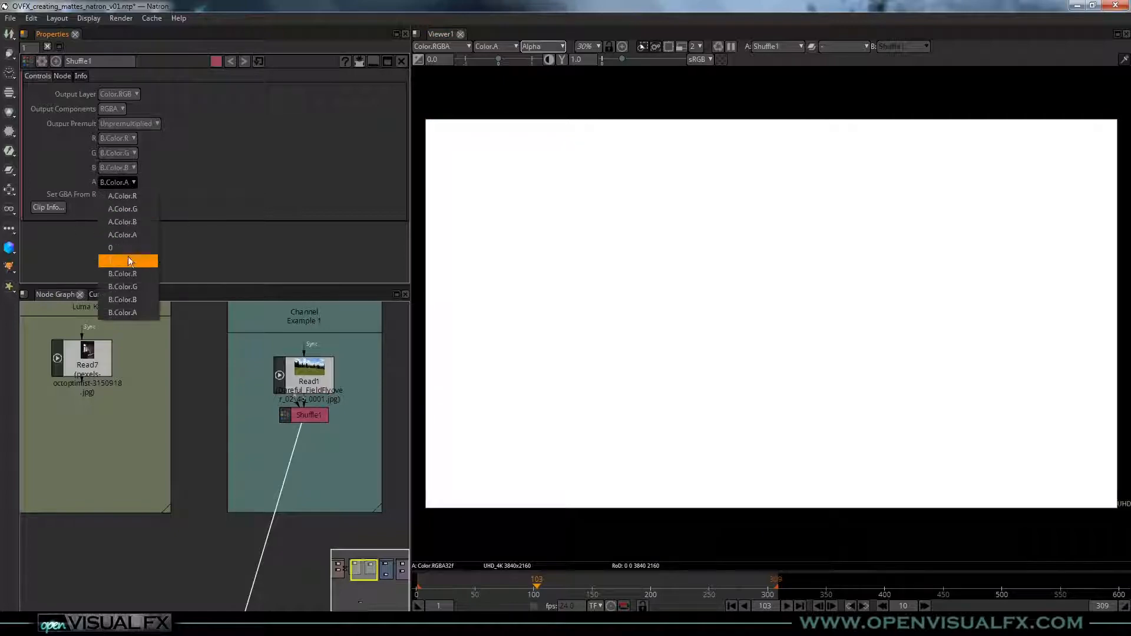
click(128, 274)
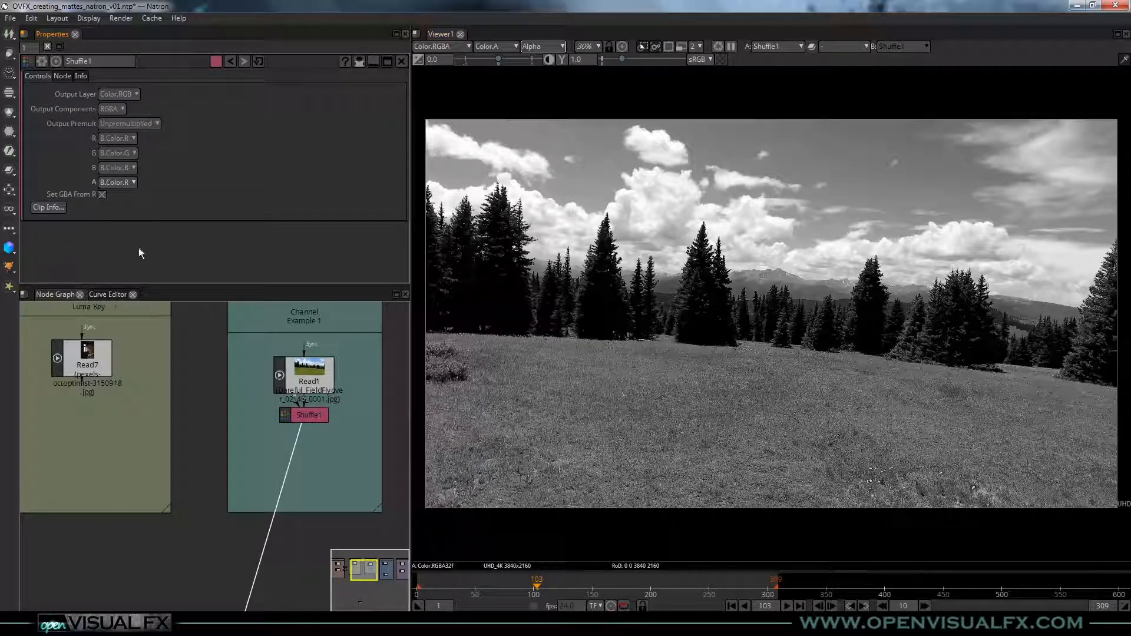
click(129, 182)
click(133, 289)
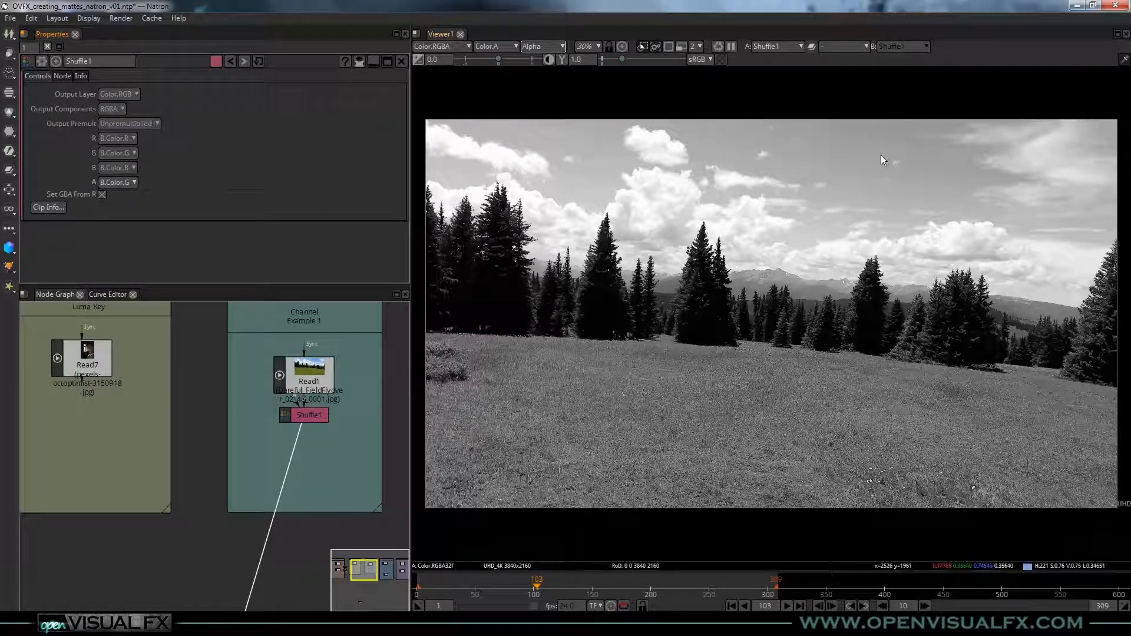
Route B.Color.B into the alpha of Read1's Shuffle node and select that node in the graph
click(119, 183)
click(116, 303)
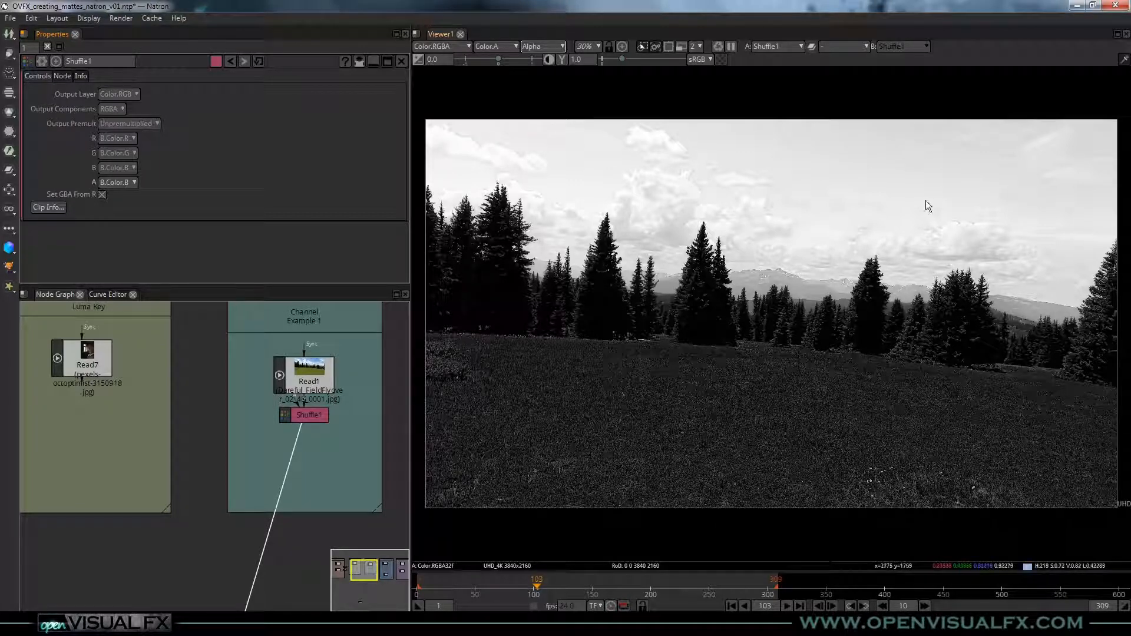
click(319, 416)
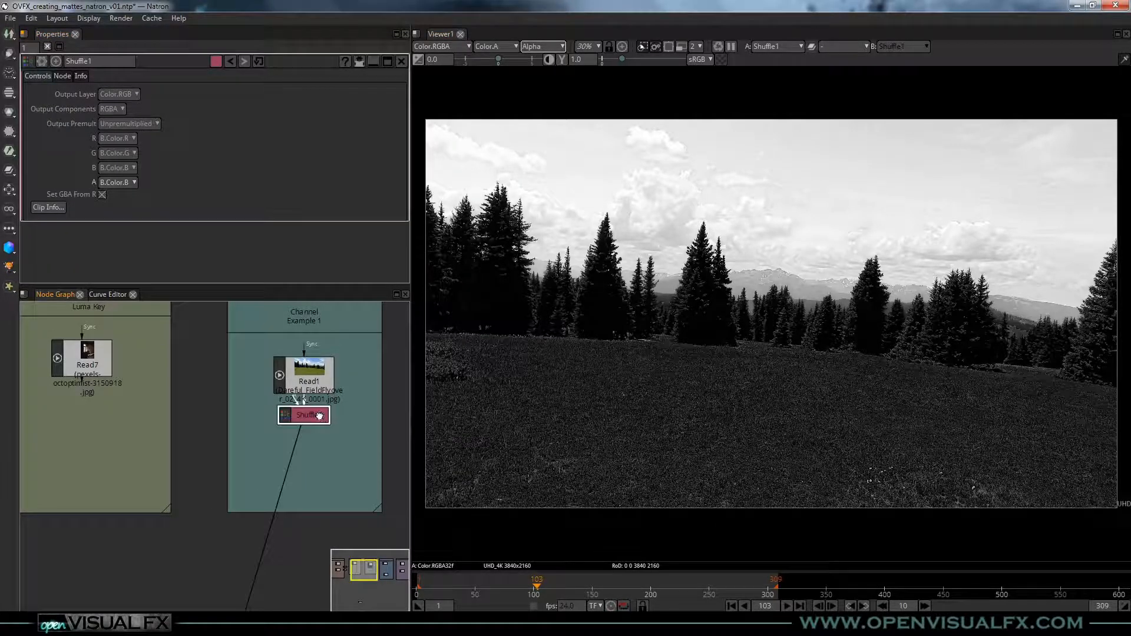
Insert a Grade node below Shuffle1, enabling its alpha channel and Clamp White
key(g)
drag(314, 443, 314, 459)
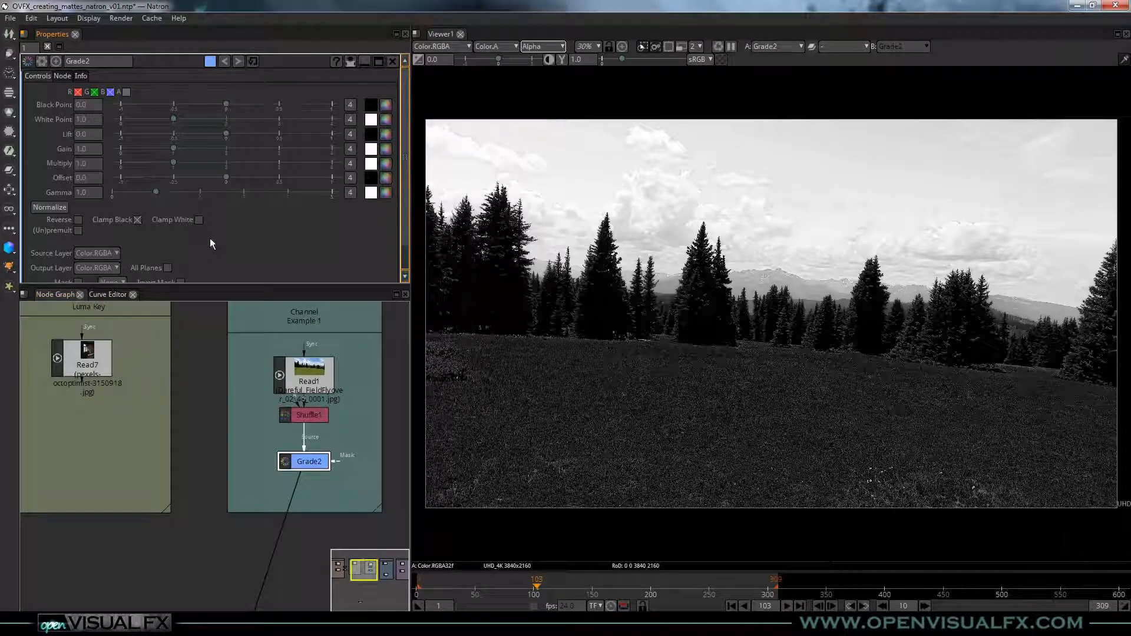
click(199, 221)
click(126, 93)
Set the new Grade's White Point to 0.410 and its Black Point to 0.134 to harden the matte
drag(175, 119, 152, 123)
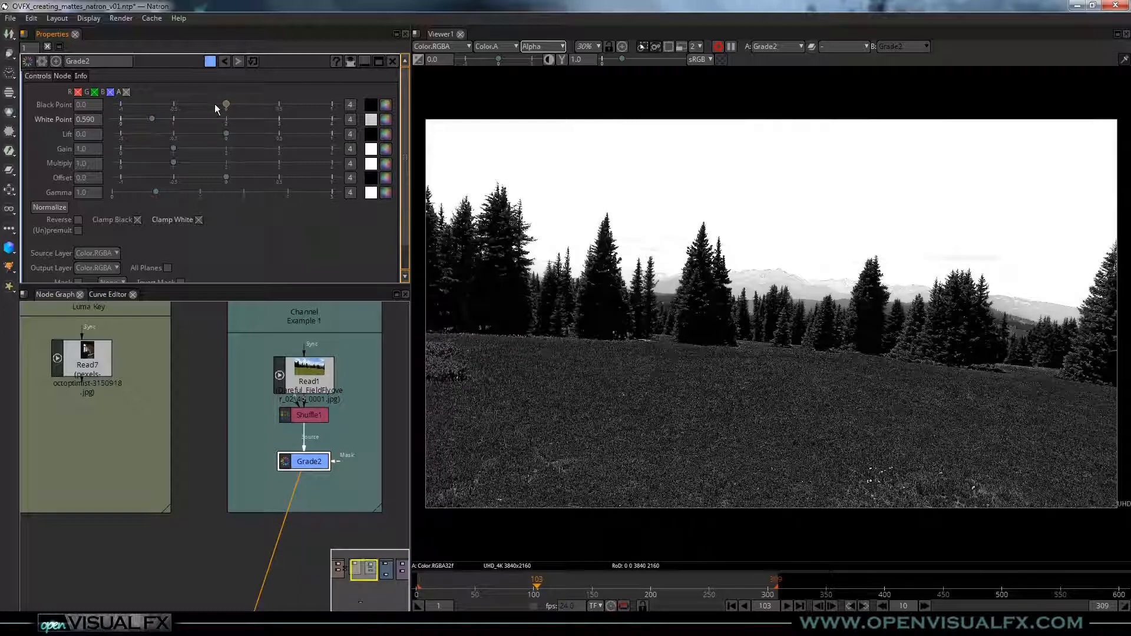
drag(226, 105, 242, 104)
drag(152, 119, 142, 121)
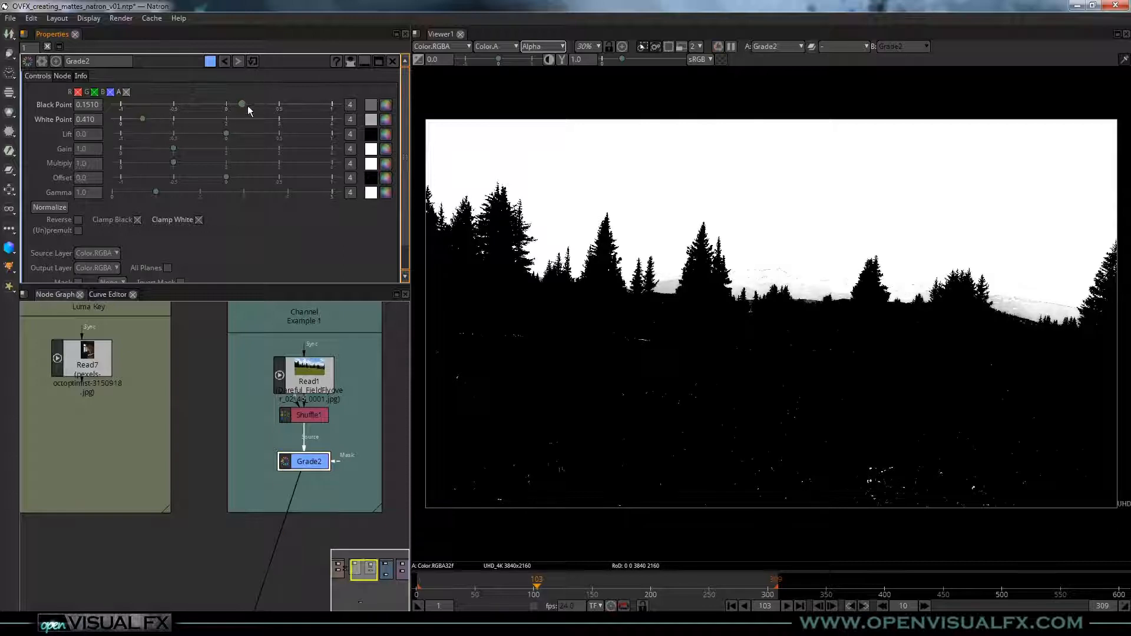
drag(241, 103, 241, 105)
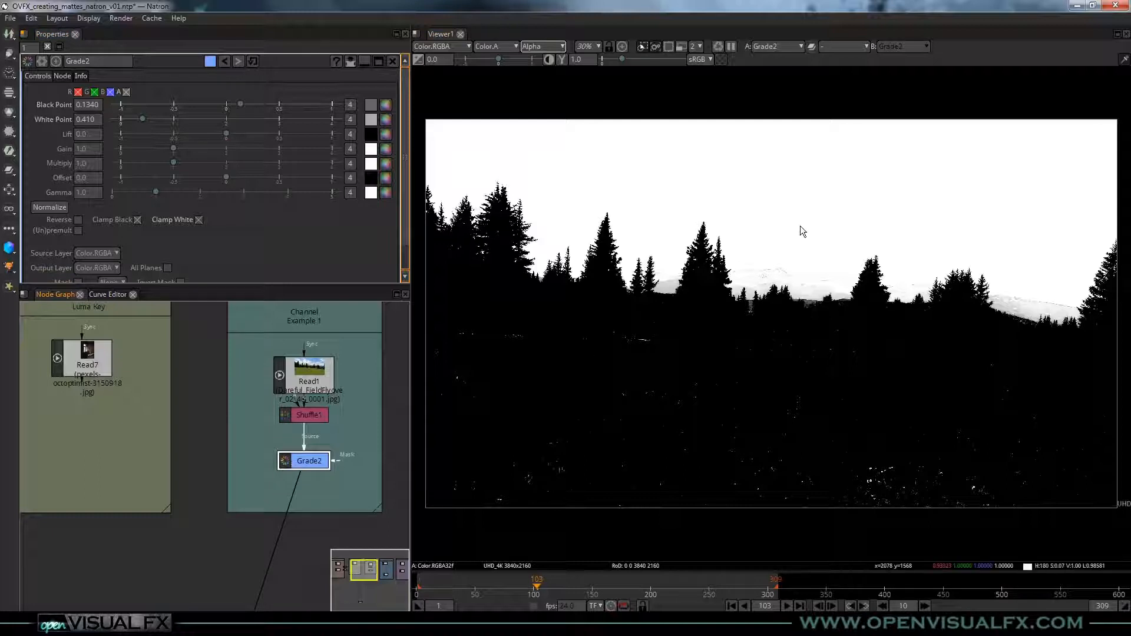
Space out Shuffle1 and insert an Invert node after Grade2 to flip the matte
drag(309, 414, 309, 422)
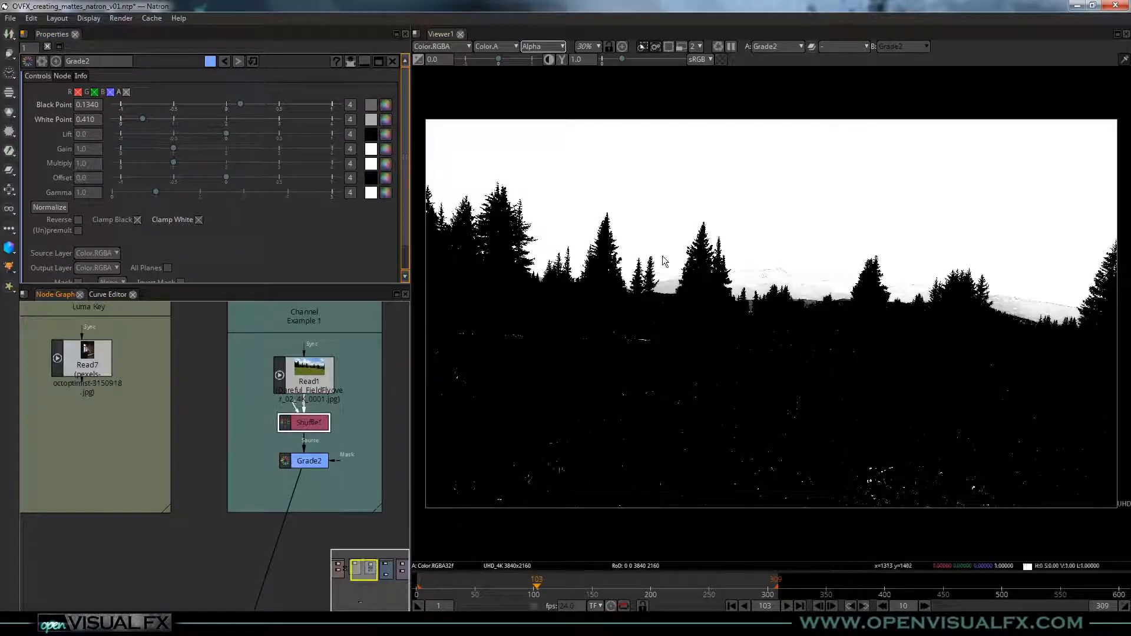
click(316, 461)
key(Tab)
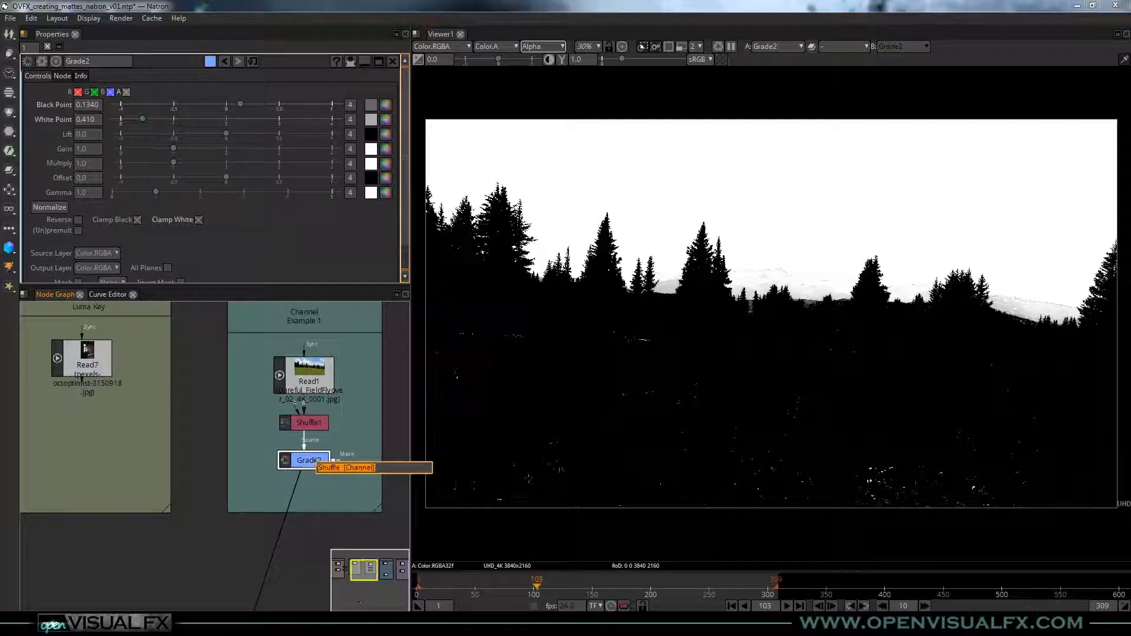
text(Inv)
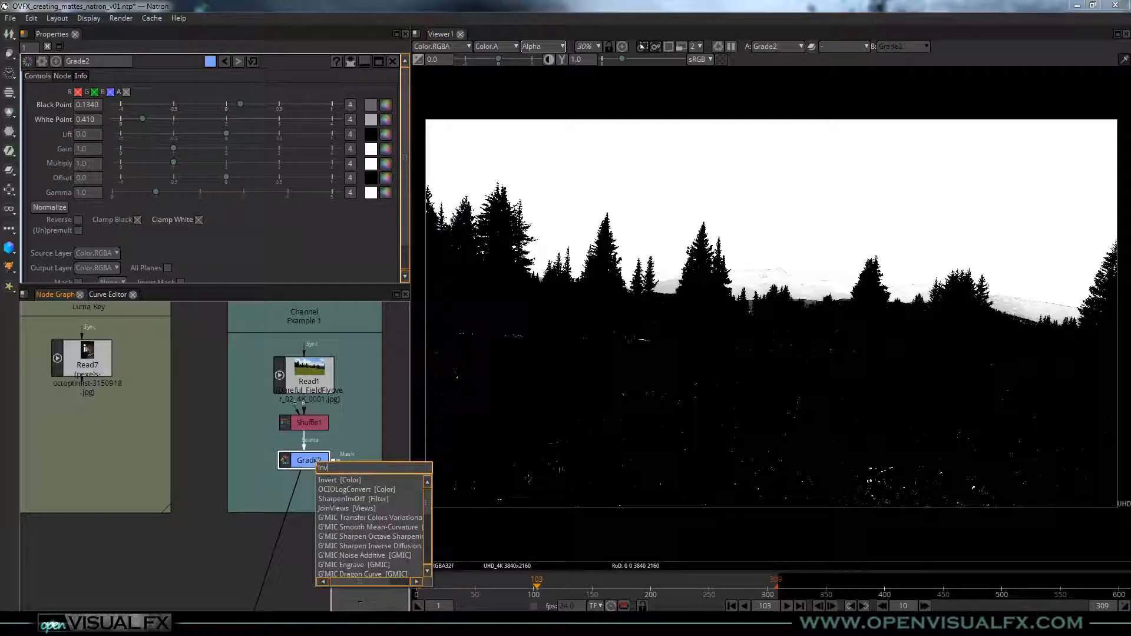
key(Down)
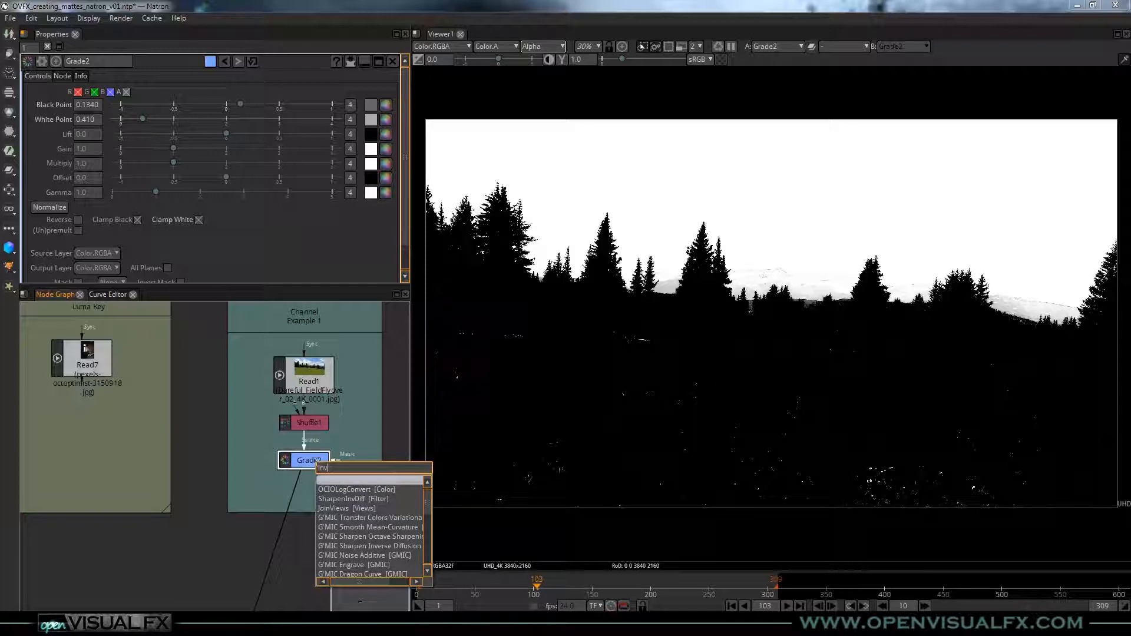
key(Return)
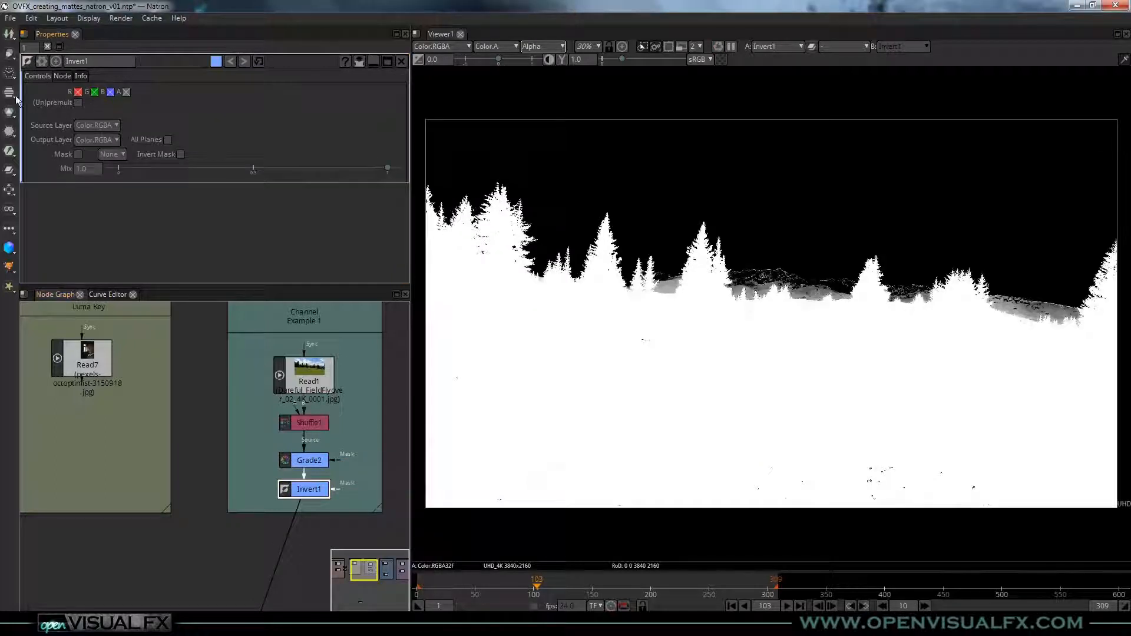
click(10, 111)
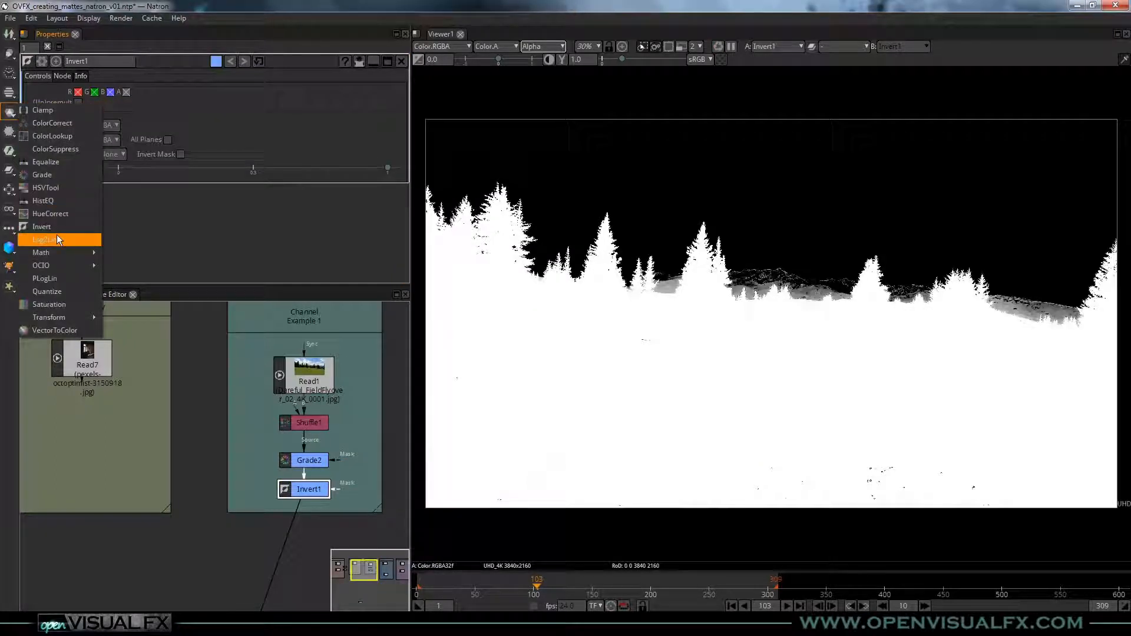
click(279, 441)
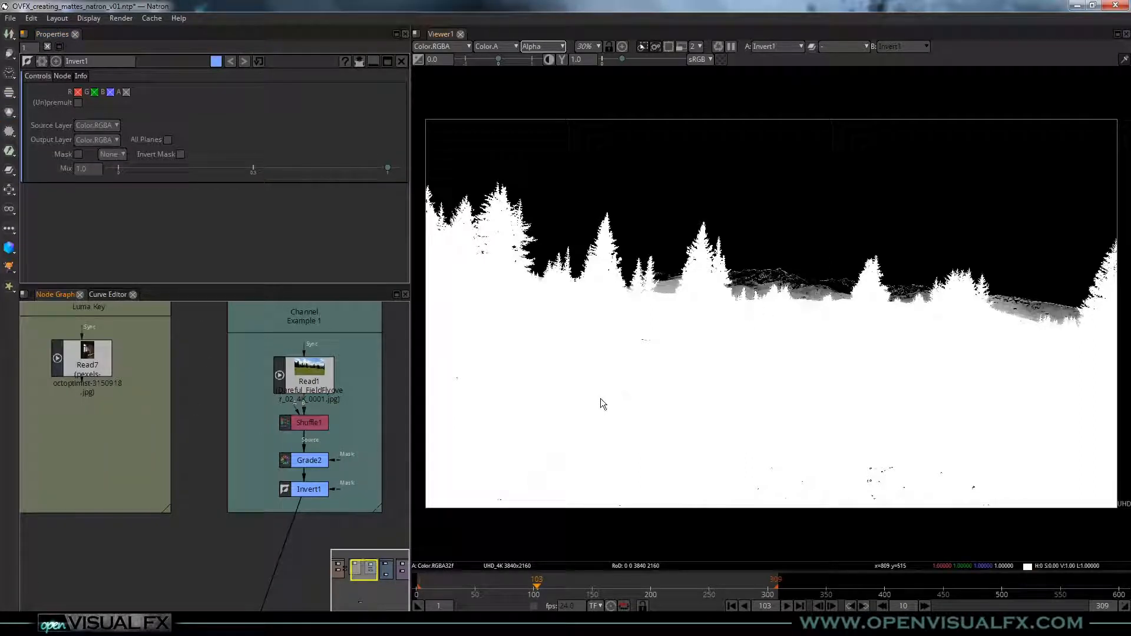
Lower Grade2's White Point to 0.310 to clean up the mountain area of the matte
double_click(325, 457)
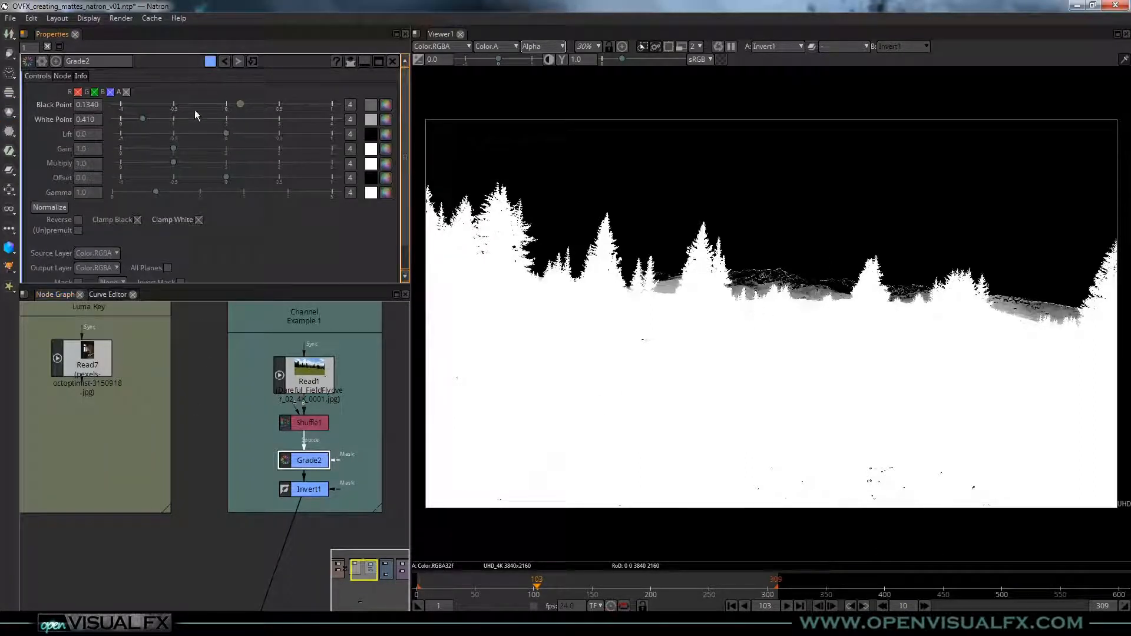
drag(139, 118, 137, 119)
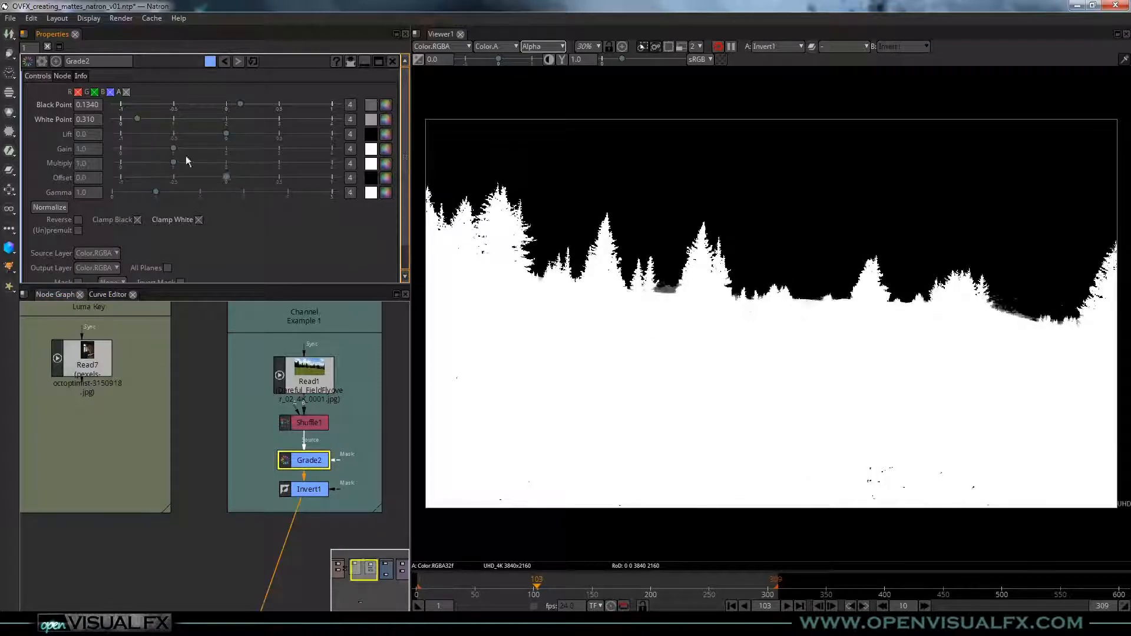
Show Read2 from the Hair Examples group in the viewer in full colour and examine the man's hair
scroll(266, 452, down, 4)
middle_drag(365, 458, 123, 447)
scroll(209, 458, up, 4)
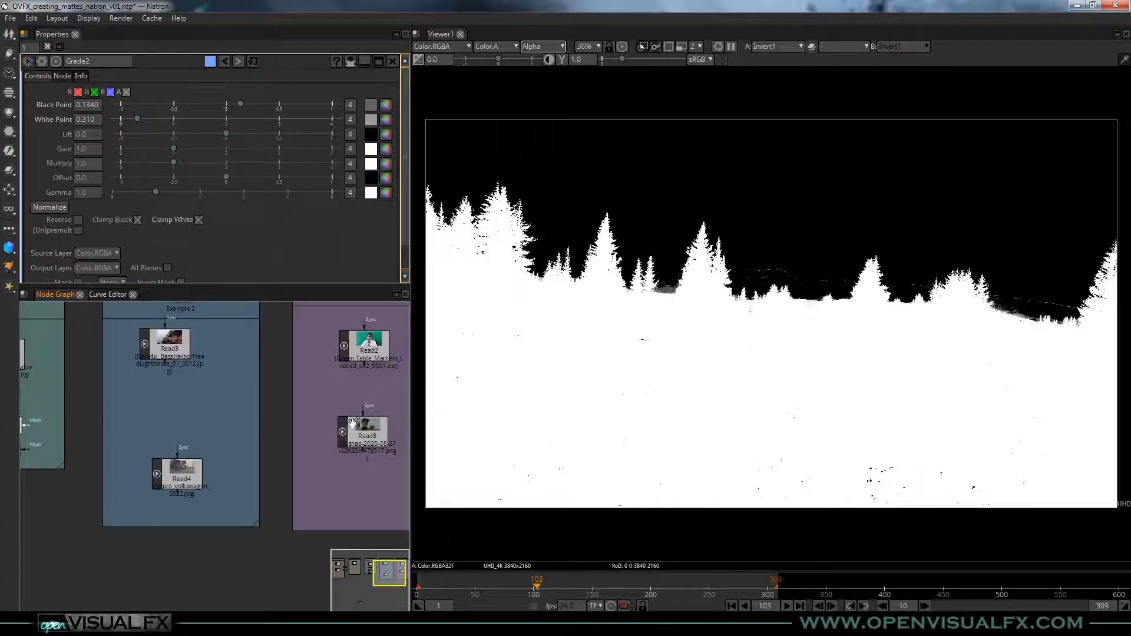
middle_drag(352, 423, 239, 452)
click(255, 371)
key(1)
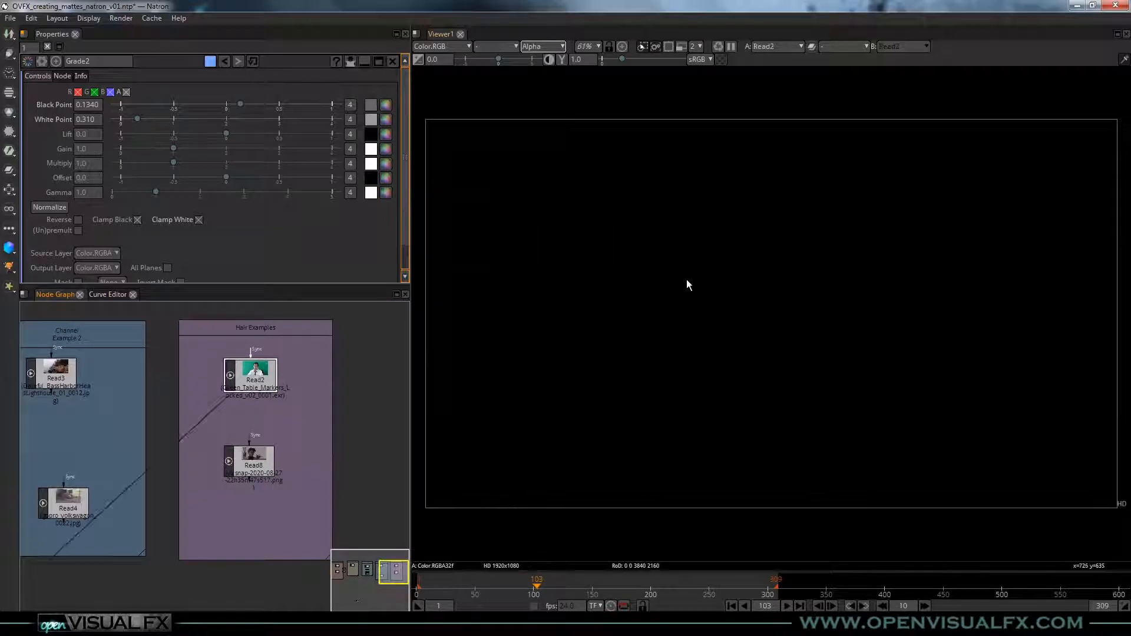
key(a)
scroll(809, 165, up, 5)
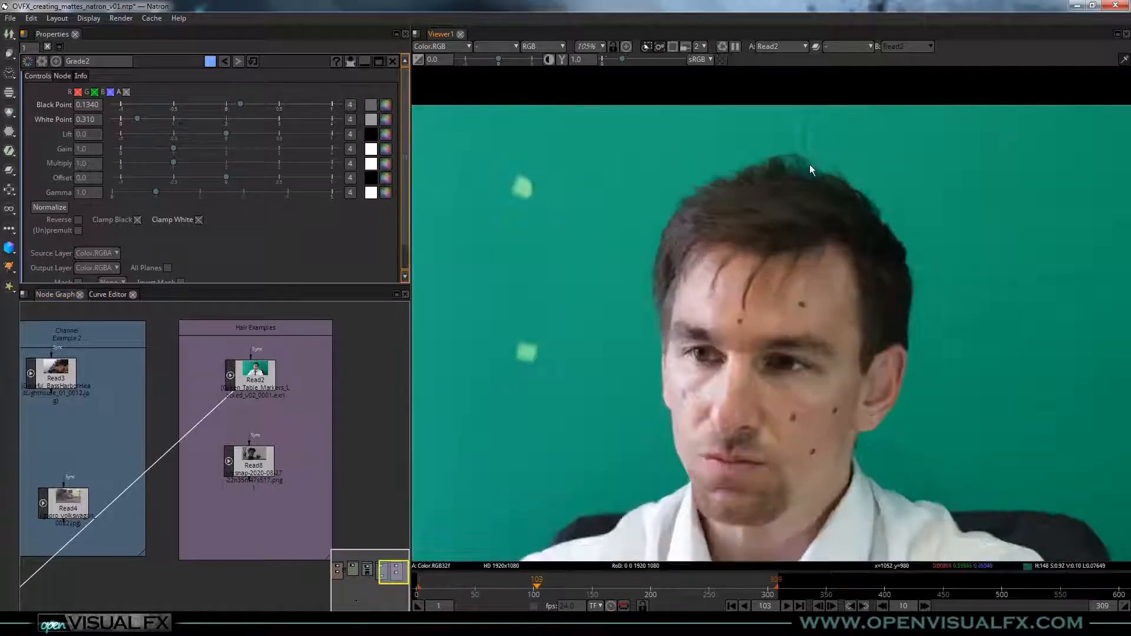
scroll(796, 182, up, 2)
scroll(266, 434, down, 3)
Move Read8 out of the Hair Examples group and add a PIK node beneath Read2
drag(231, 432, 398, 397)
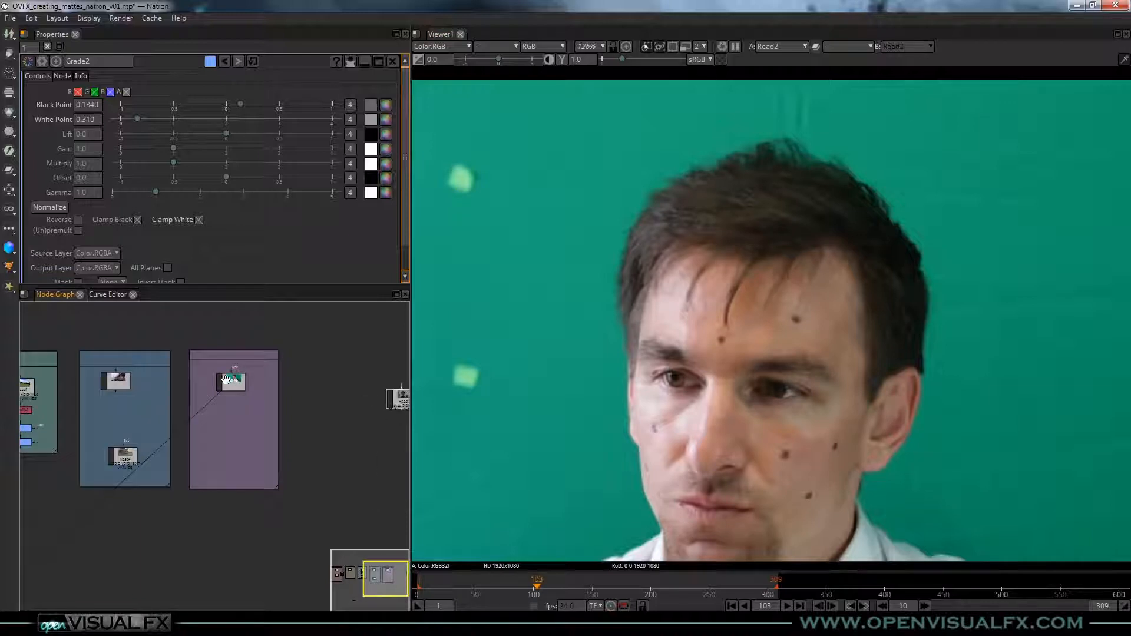
scroll(225, 379, up, 3)
click(10, 151)
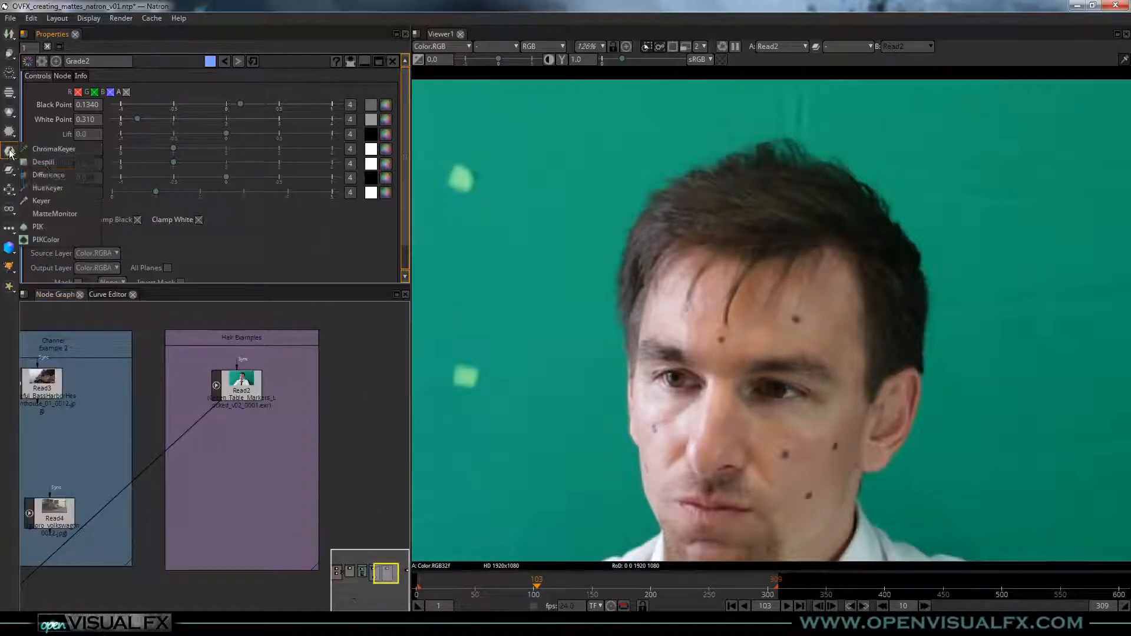
click(44, 228)
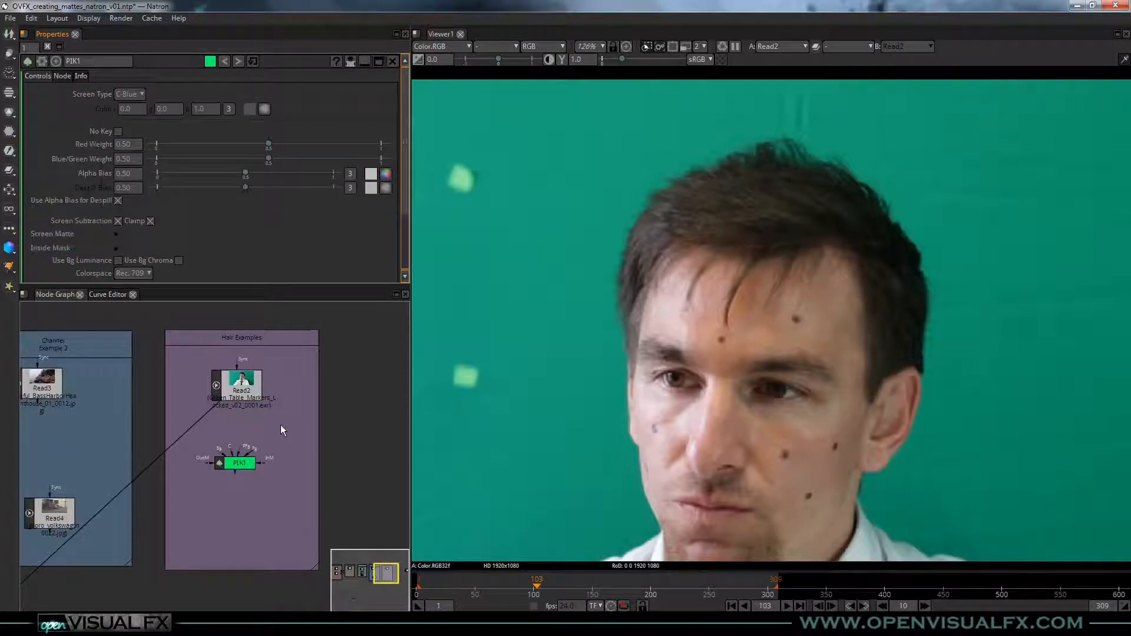
Add a PIKColor node fed by Read2 beside PIK1 and set its Screen Type to Green
drag(238, 455, 291, 428)
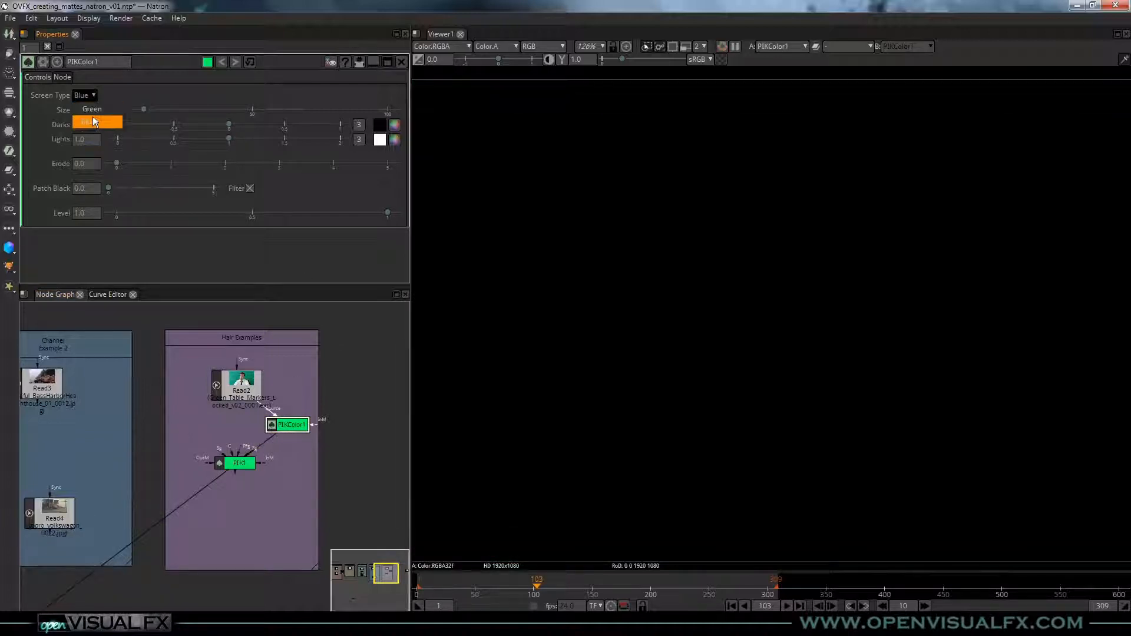
click(94, 111)
scroll(760, 303, down, 2)
scroll(748, 294, down, 1)
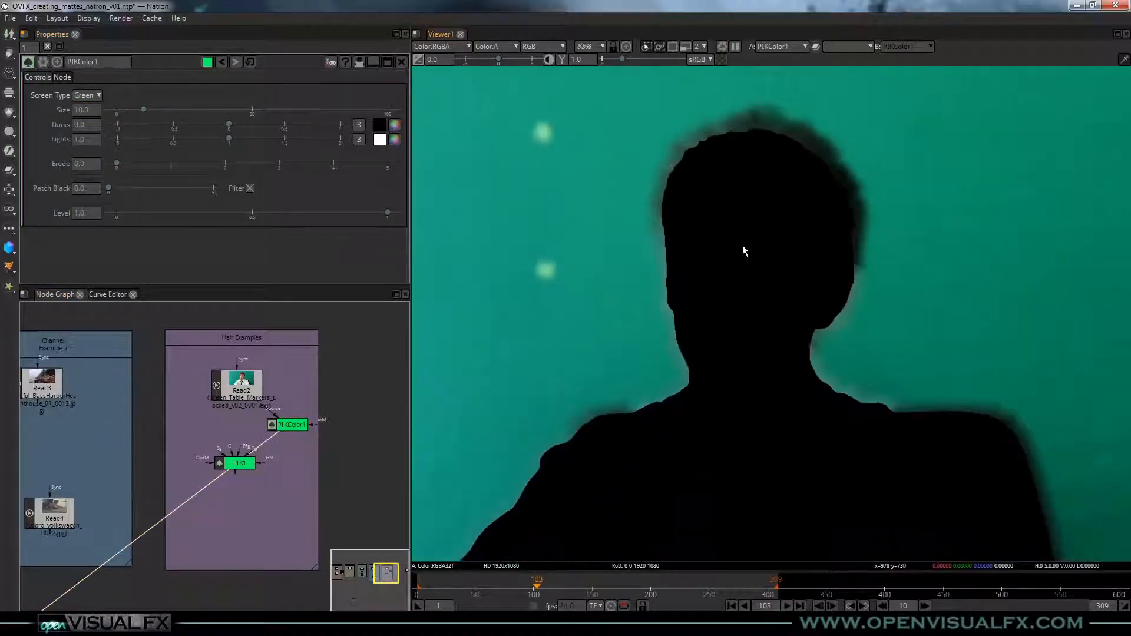
Detach PIK1 and rewire its foreground input to Read2 and its C input to PIKColor1
click(304, 422)
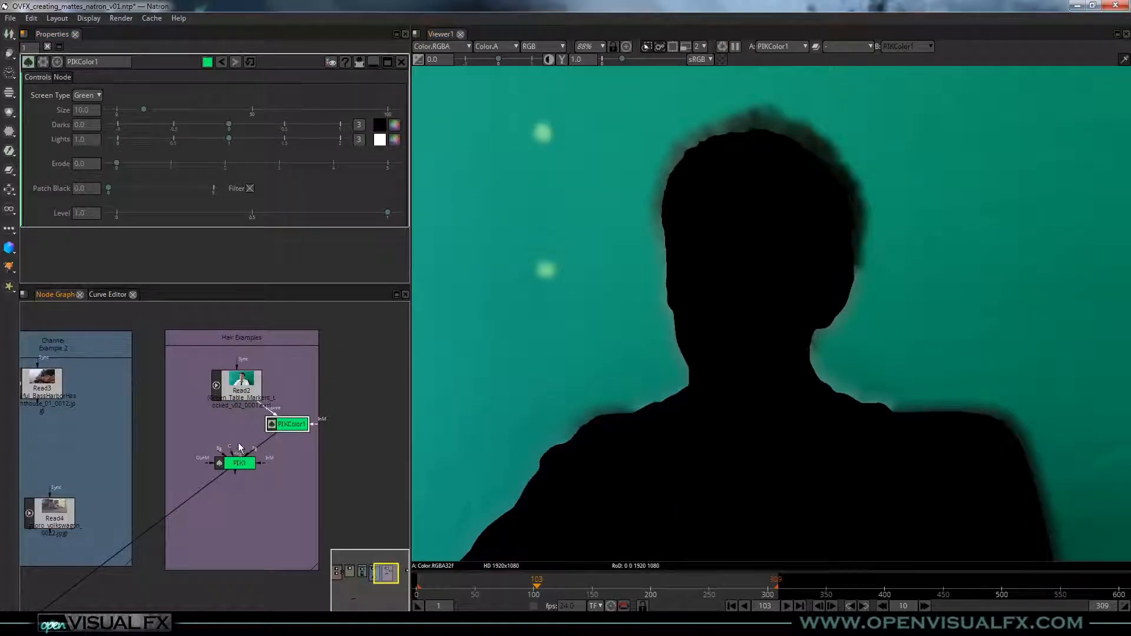
drag(241, 466, 259, 500)
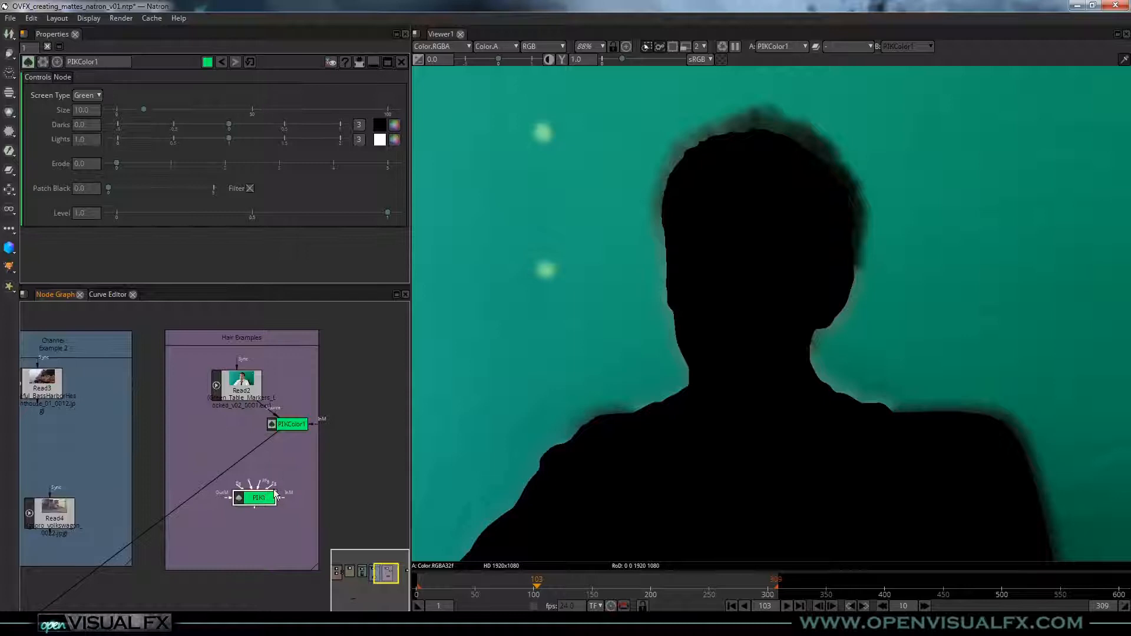
drag(254, 408, 247, 405)
drag(249, 485, 289, 424)
Set PIK1's Screen Type to C-Green, show its result in the viewer and place it closer beneath Read2
double_click(258, 498)
click(135, 94)
click(136, 115)
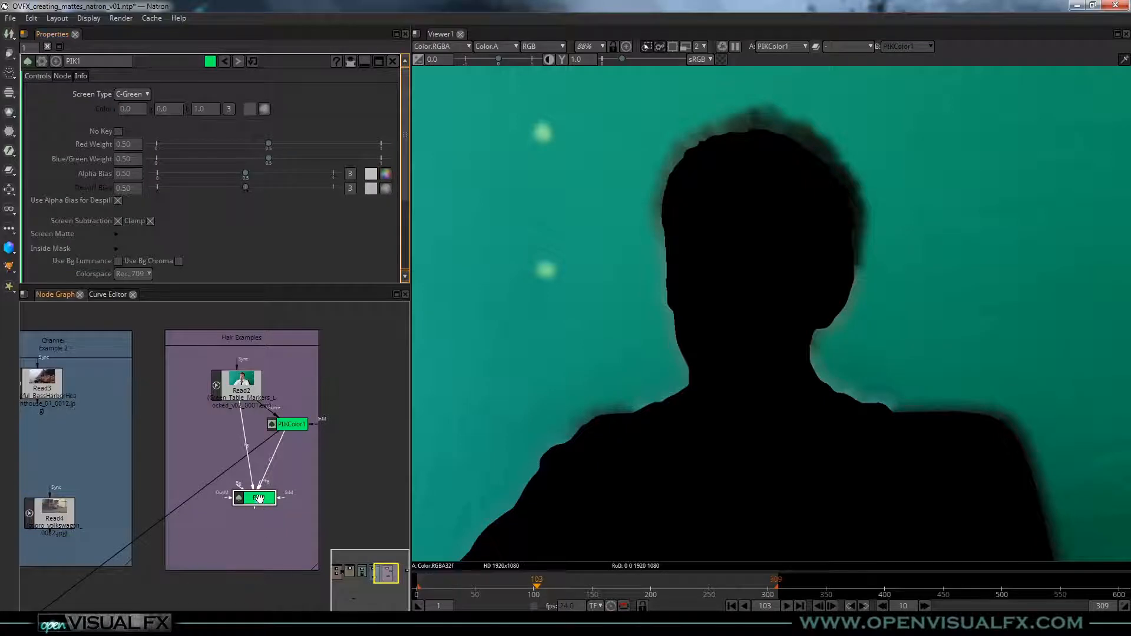
key(1)
drag(261, 500, 243, 463)
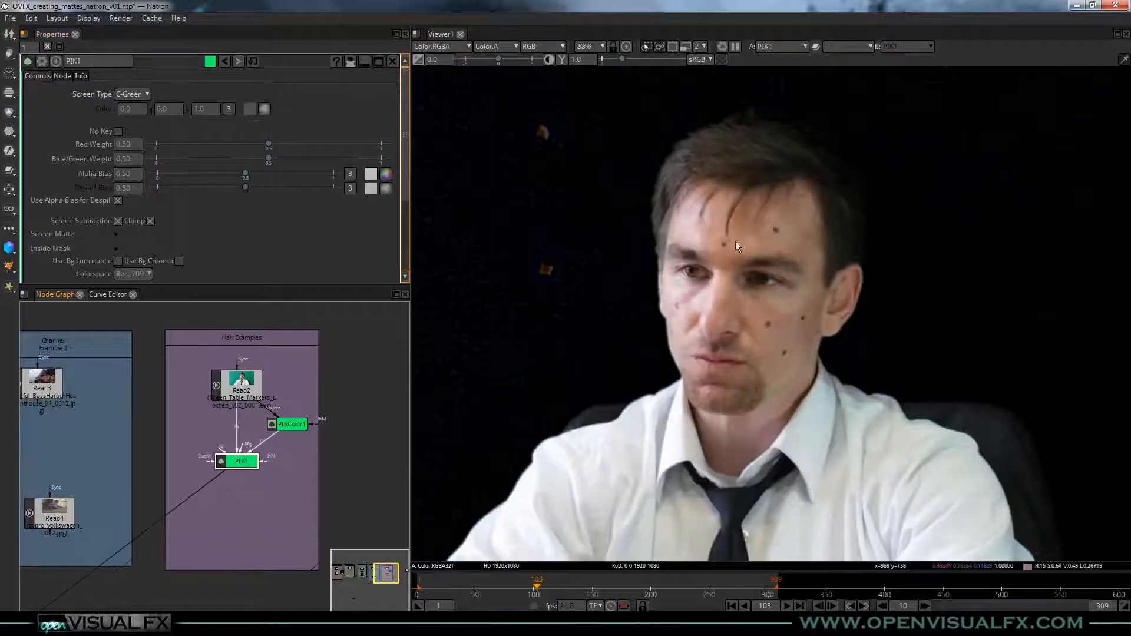
Examine the keyed hair edges of PIK1 up close in both colour and alpha
scroll(786, 215, up, 6)
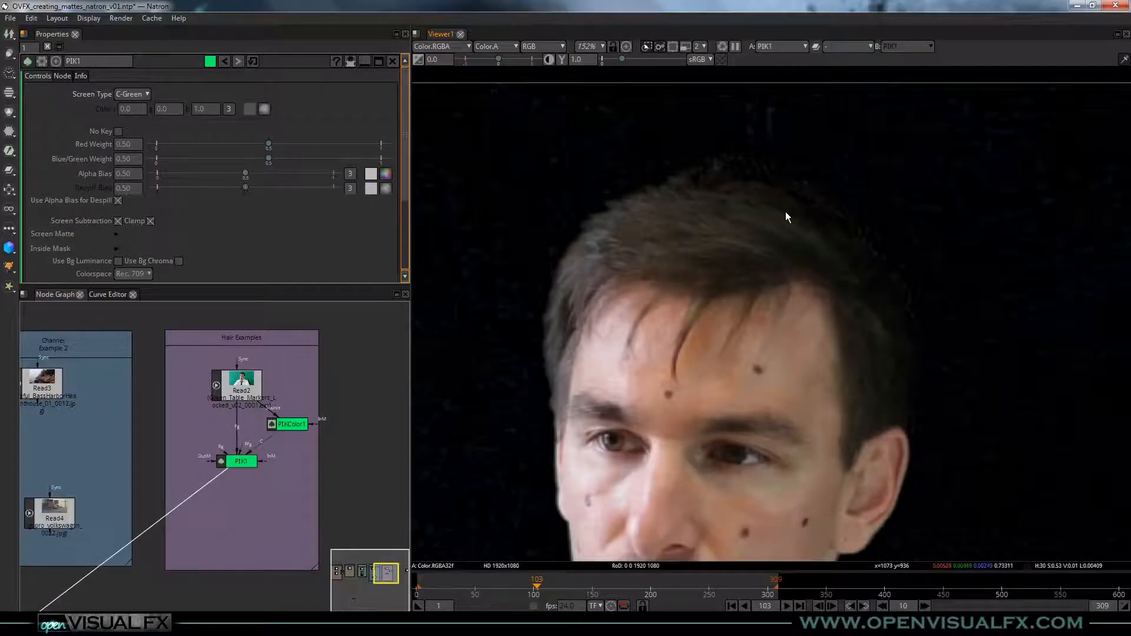
key(a)
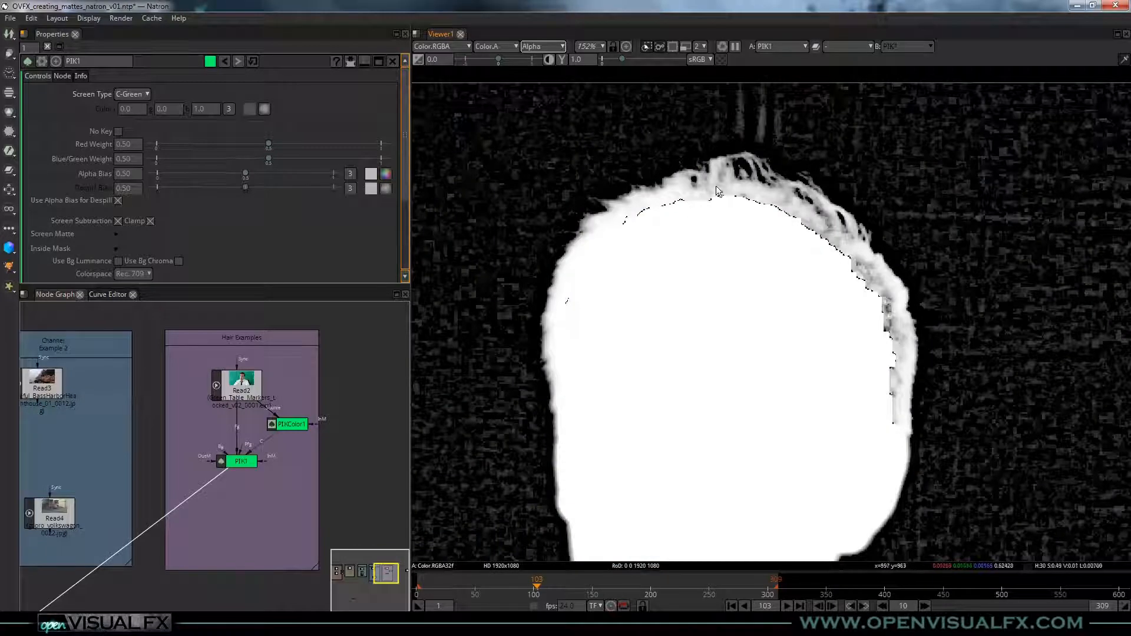
scroll(695, 259, down, 4)
key(a)
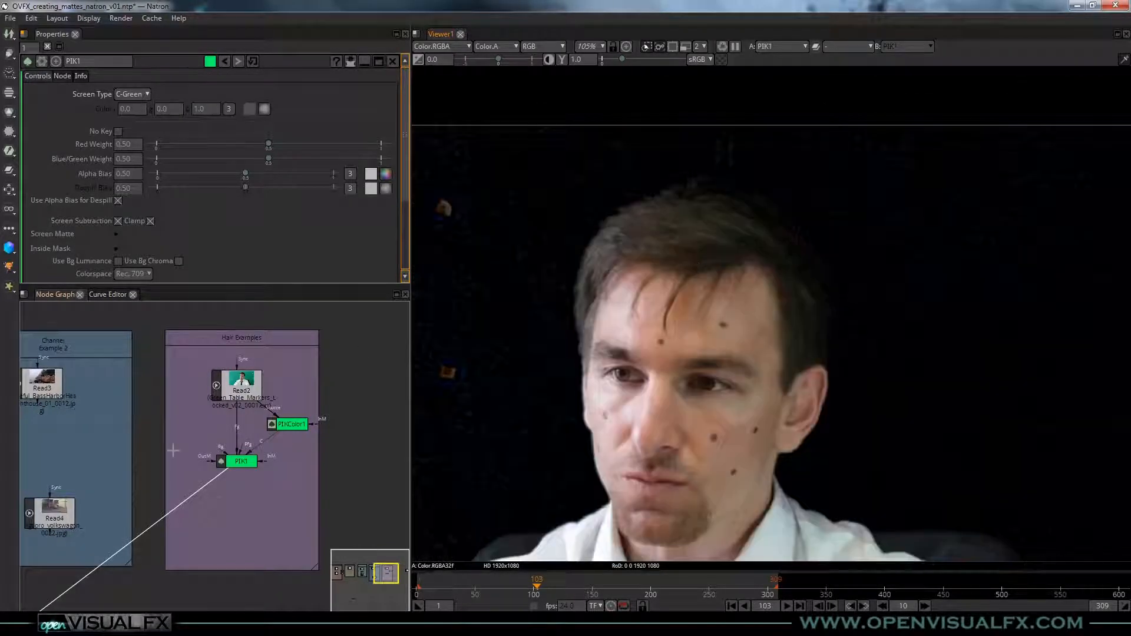
click(247, 460)
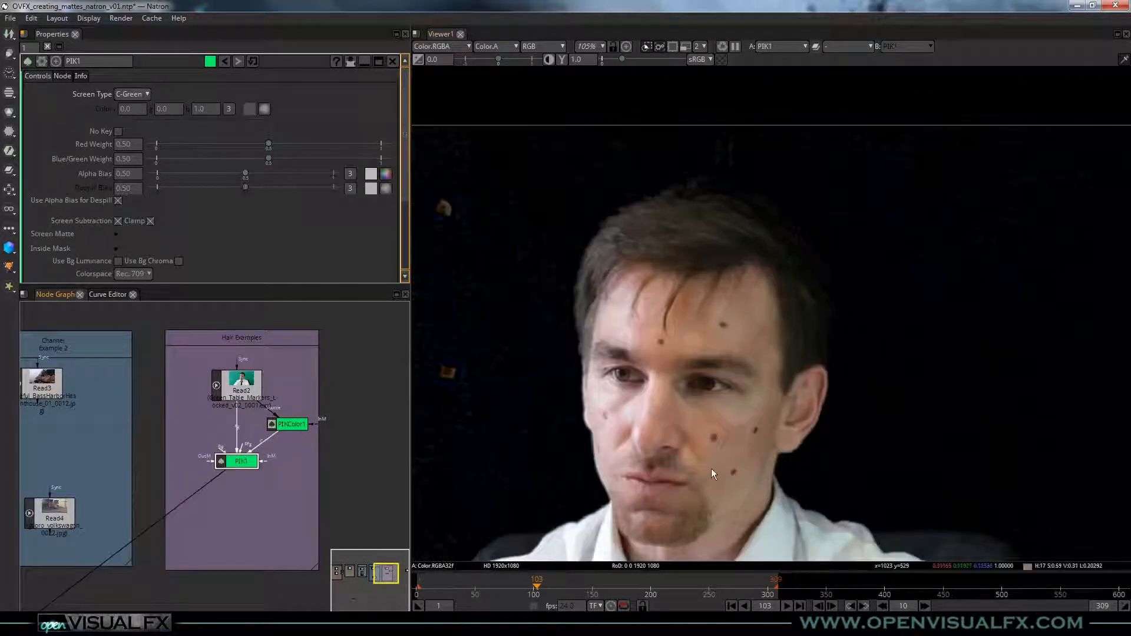
click(759, 344)
scroll(731, 360, down, 1)
middle_drag(731, 357, 775, 262)
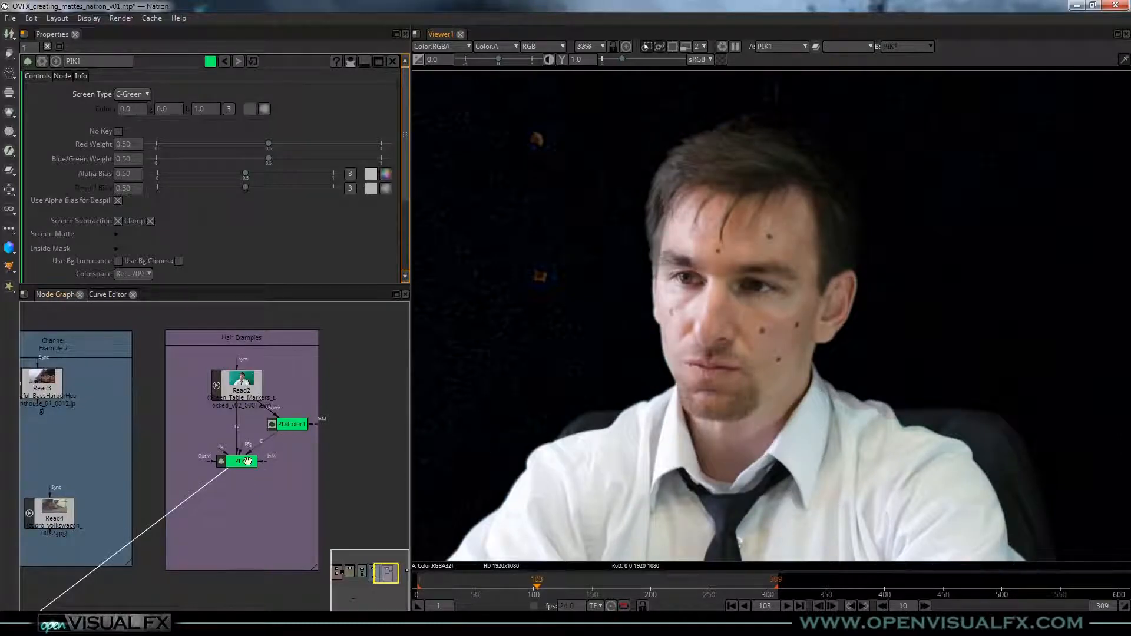
Tighten the PIK1 and PIKColor1 layout and move both nodes out of the Hair Examples group, beside Read2
drag(246, 460, 248, 453)
drag(302, 424, 292, 426)
scroll(882, 199, down, 1)
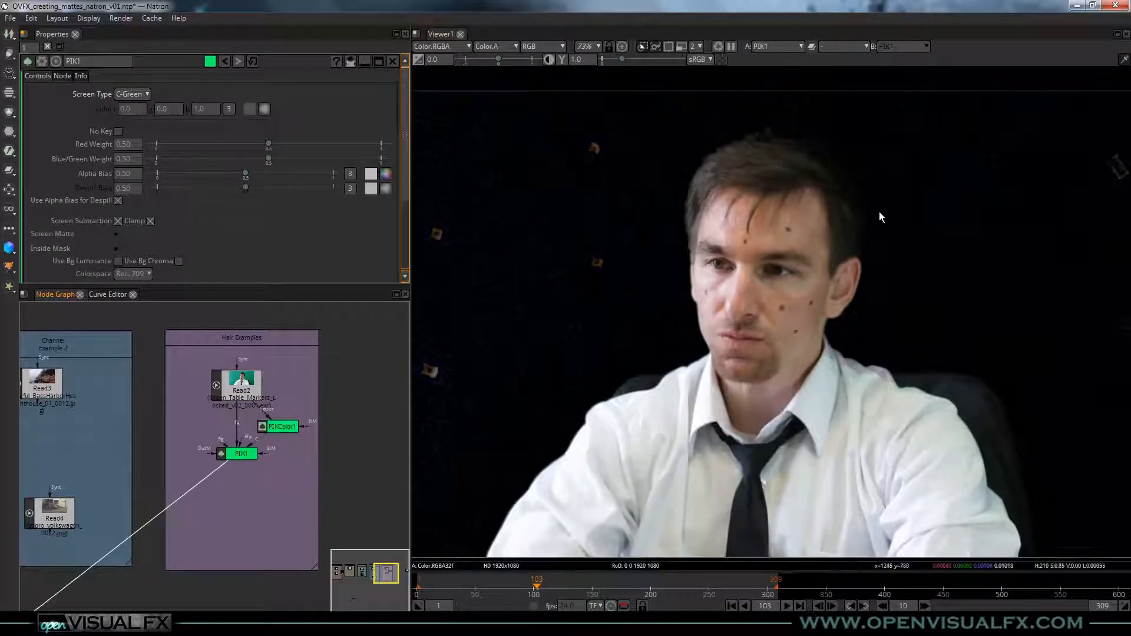
middle_drag(887, 344, 881, 311)
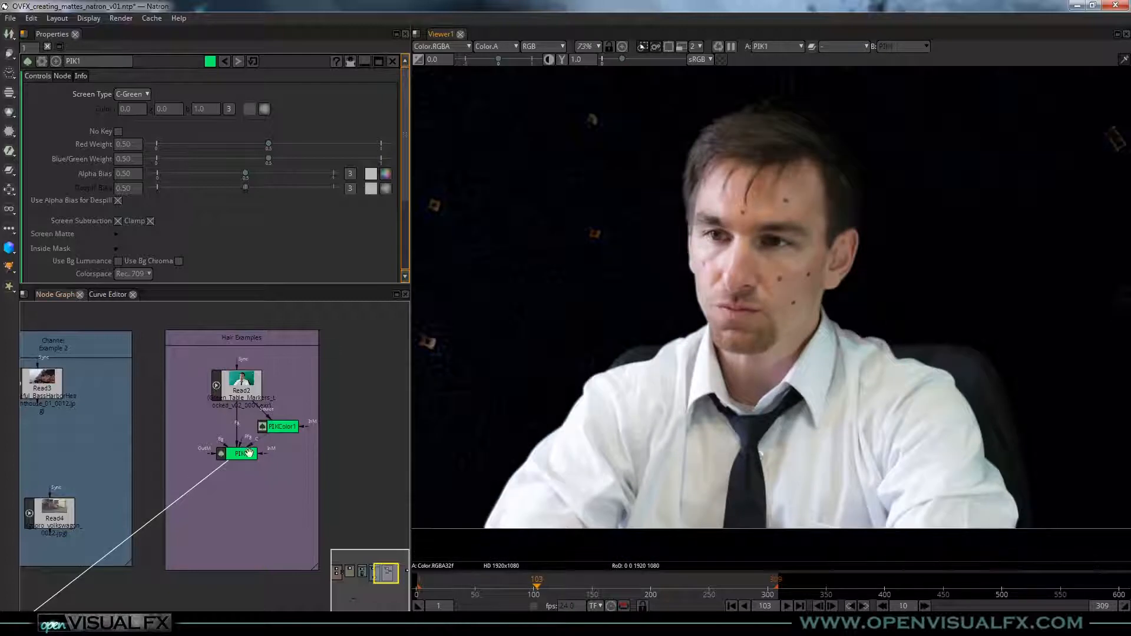
drag(193, 410, 311, 495)
drag(247, 454, 397, 441)
middle_drag(397, 441, 373, 443)
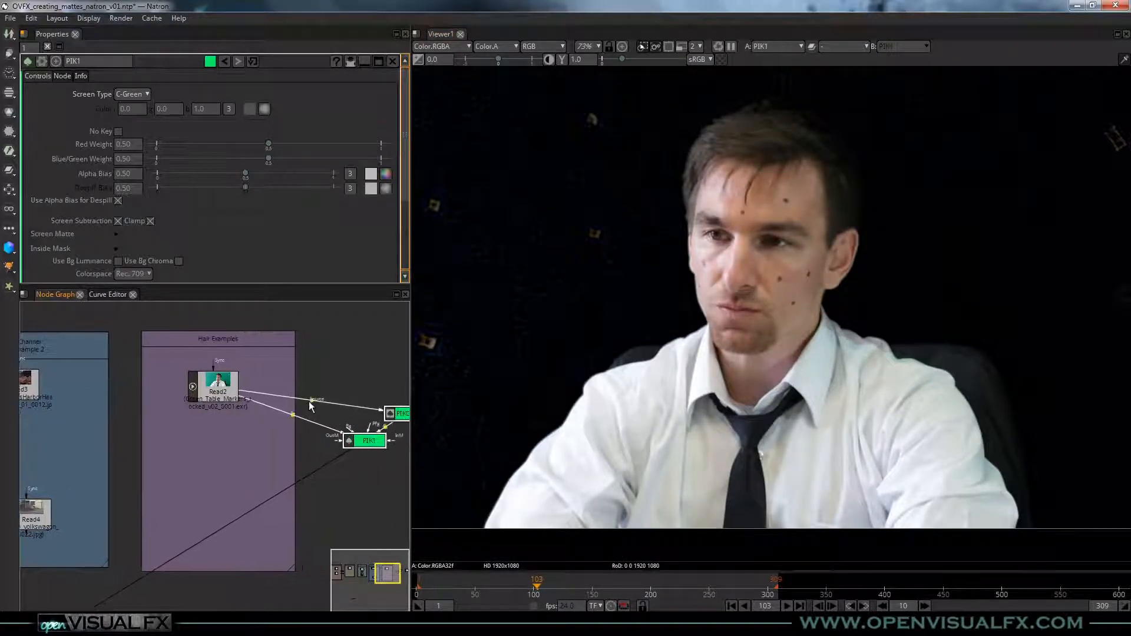
Insert a Dot on the link from Read2 to PIKColor1 and feed PIK1's foreground from that Dot
ctrl+click(311, 400)
drag(311, 400, 367, 386)
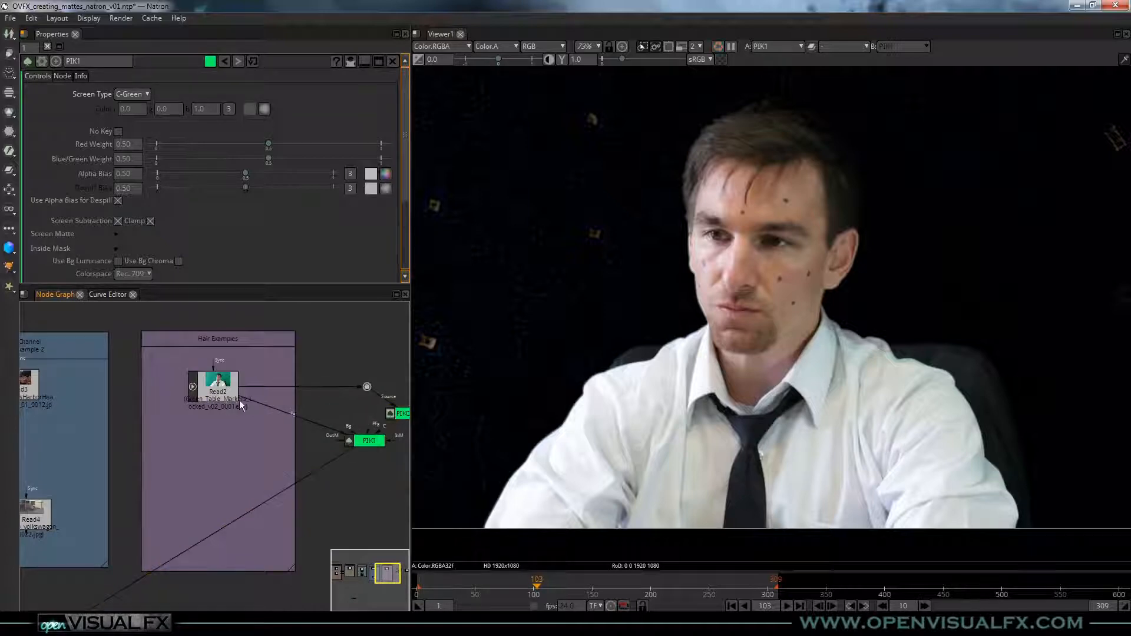
drag(372, 442, 371, 437)
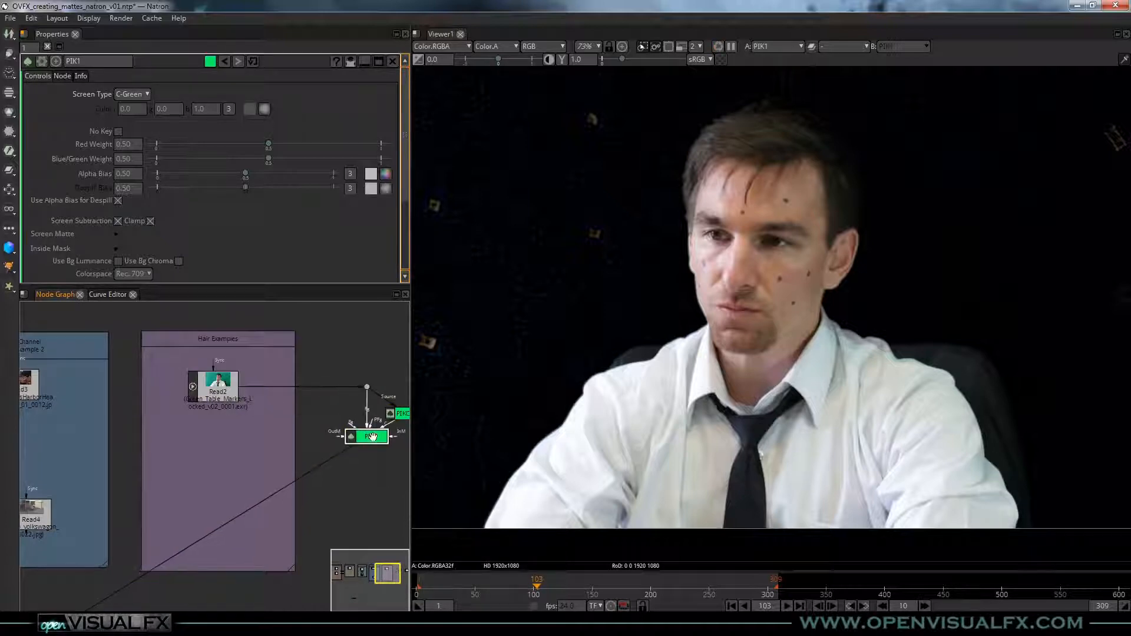
Show Read2 in the viewer and compare its red, green and blue channels around the hair edges
scroll(763, 115, up, 5)
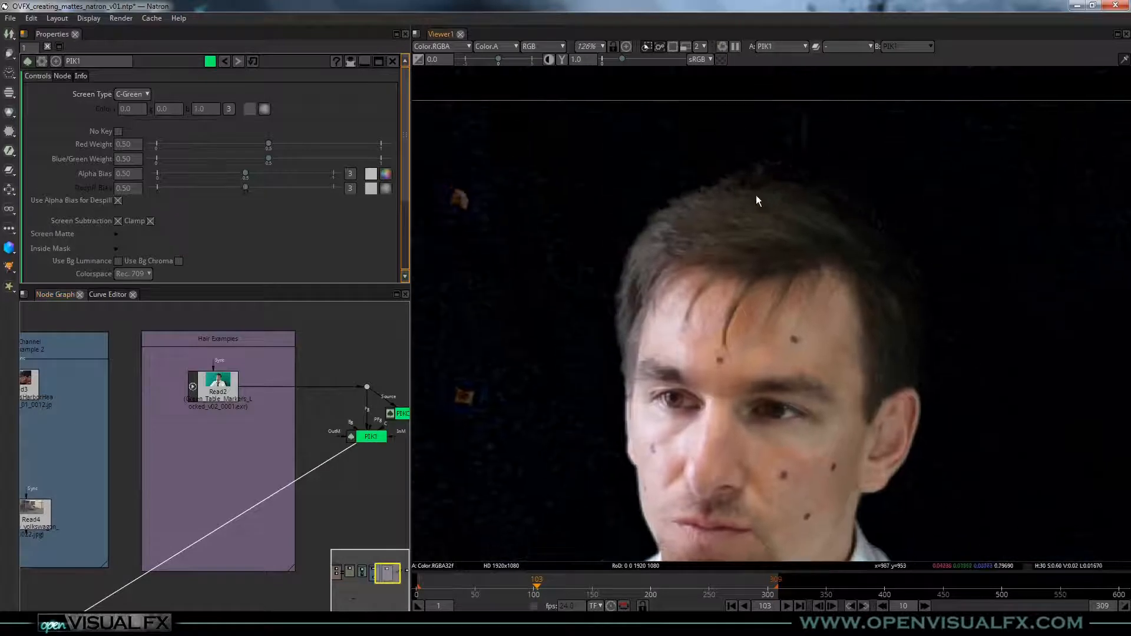
click(218, 407)
key(1)
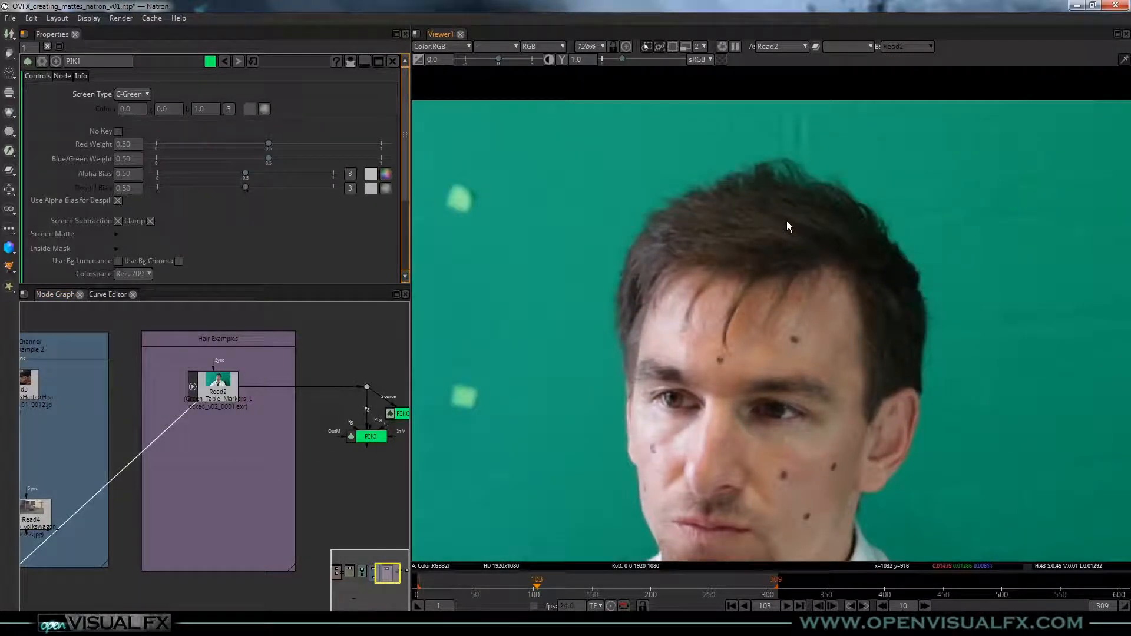
key(r)
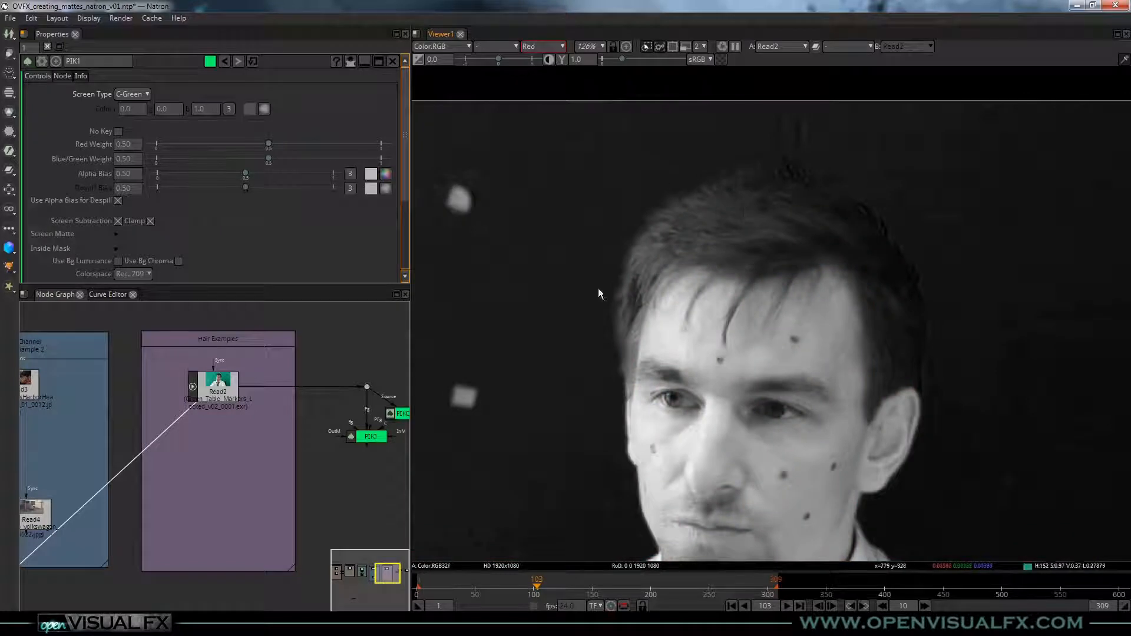
key(g)
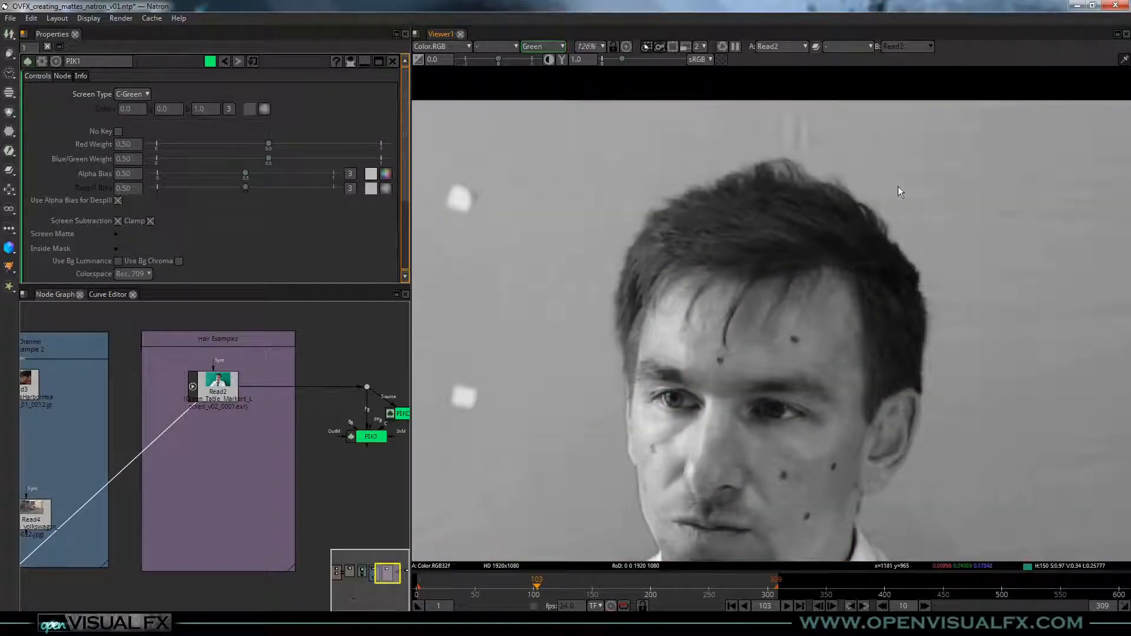
key(b)
key(g)
key(b)
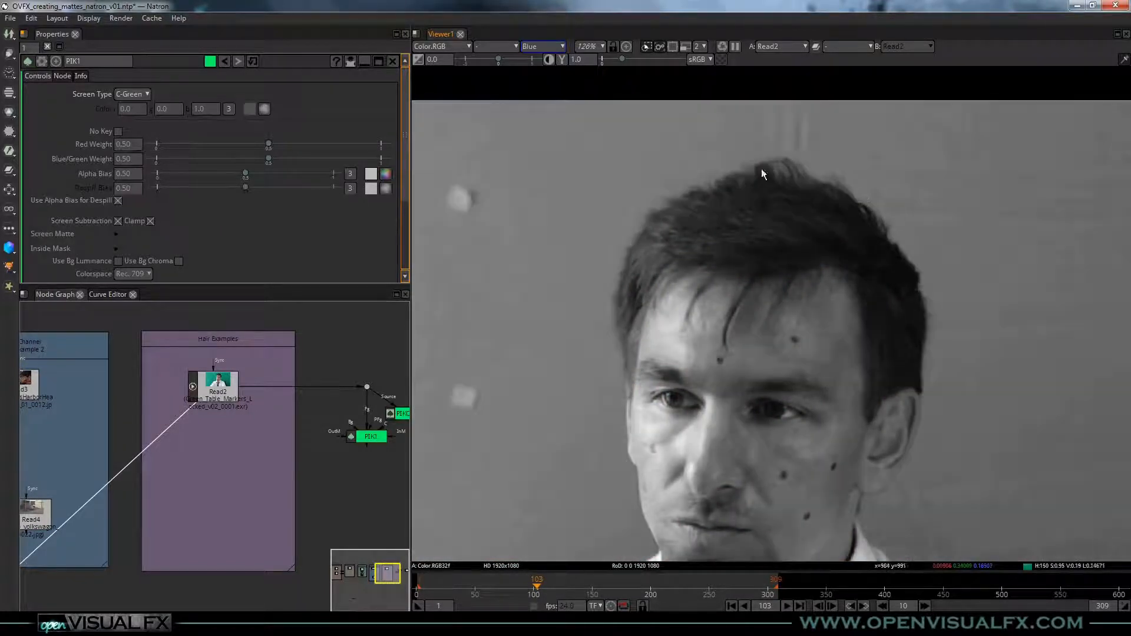
scroll(705, 190, up, 2)
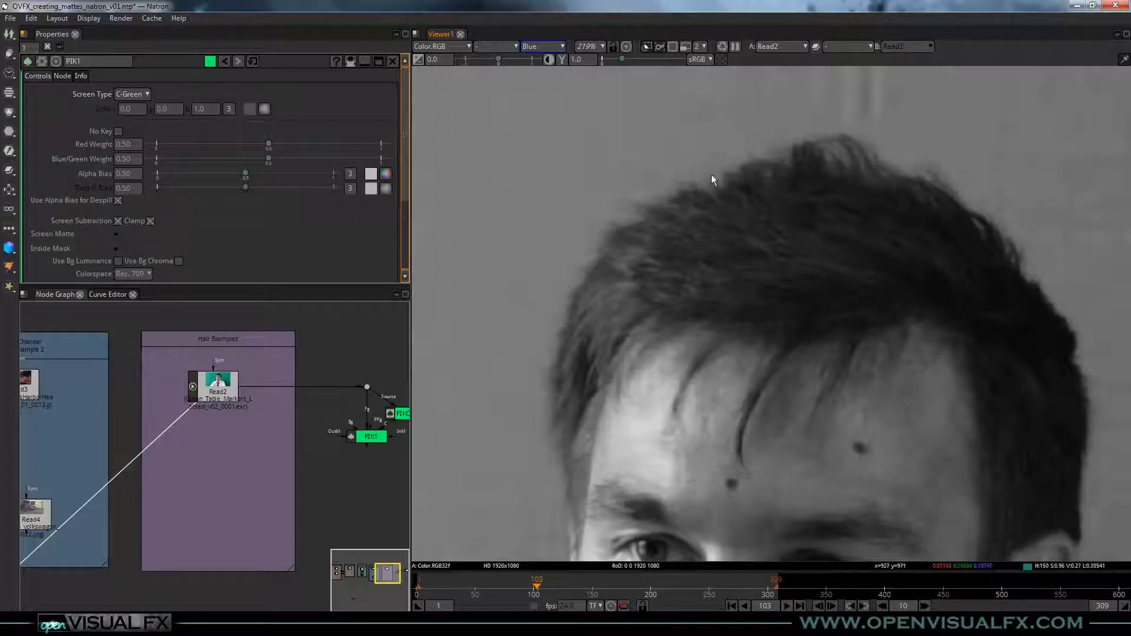
key(g)
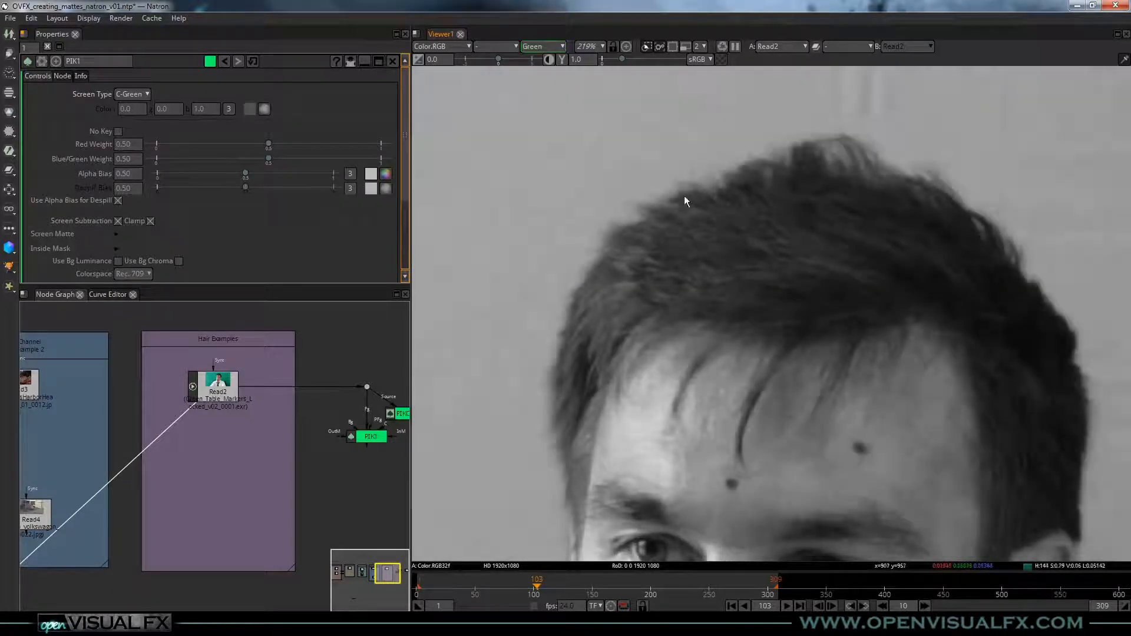
key(g)
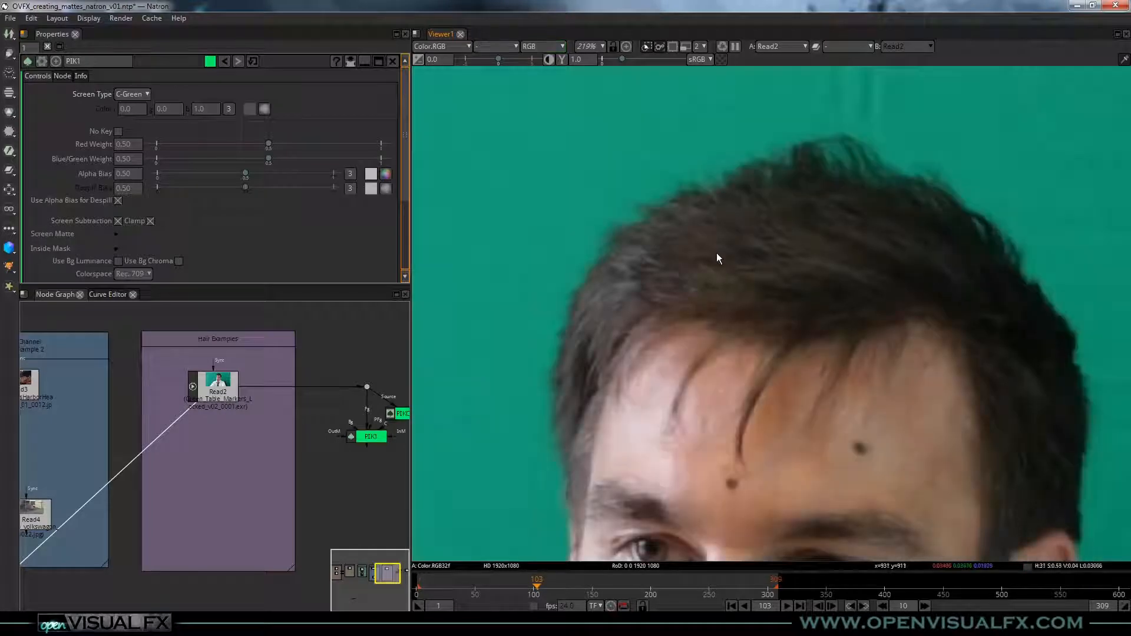
key(b)
scroll(719, 259, down, 10)
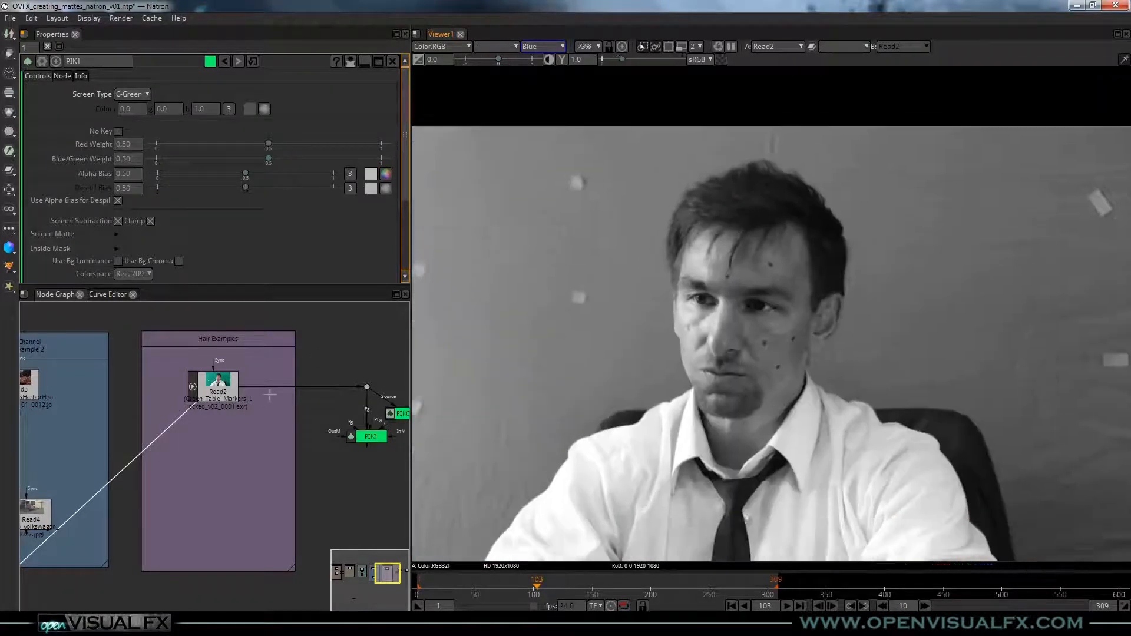
Add a Shuffle node beneath Read2 and show its alpha channel in the viewer
key(Tab)
text(shuf)
key(Return)
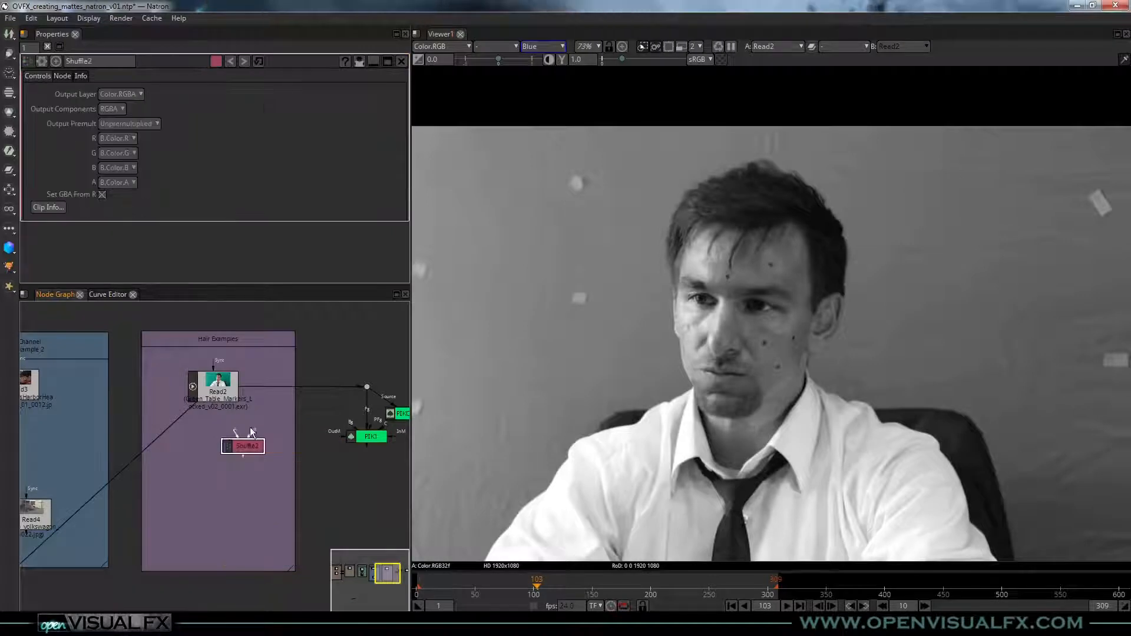
drag(244, 448, 223, 451)
key(a)
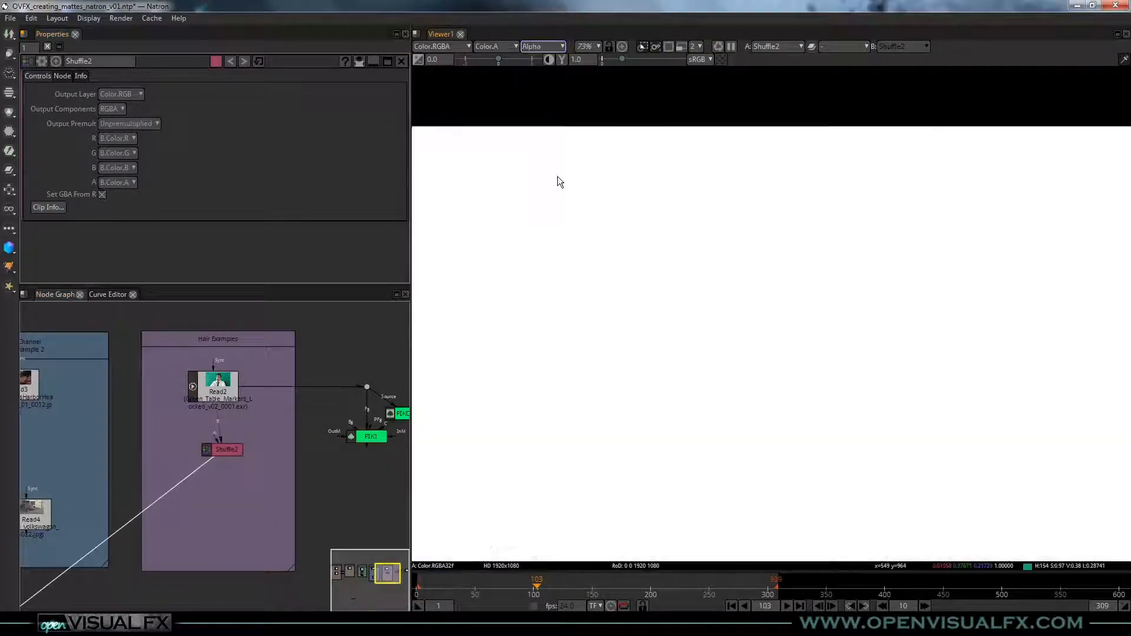
Set Shuffle2's alpha output to B.Color.G and align the node directly beneath Read2
click(123, 182)
click(134, 245)
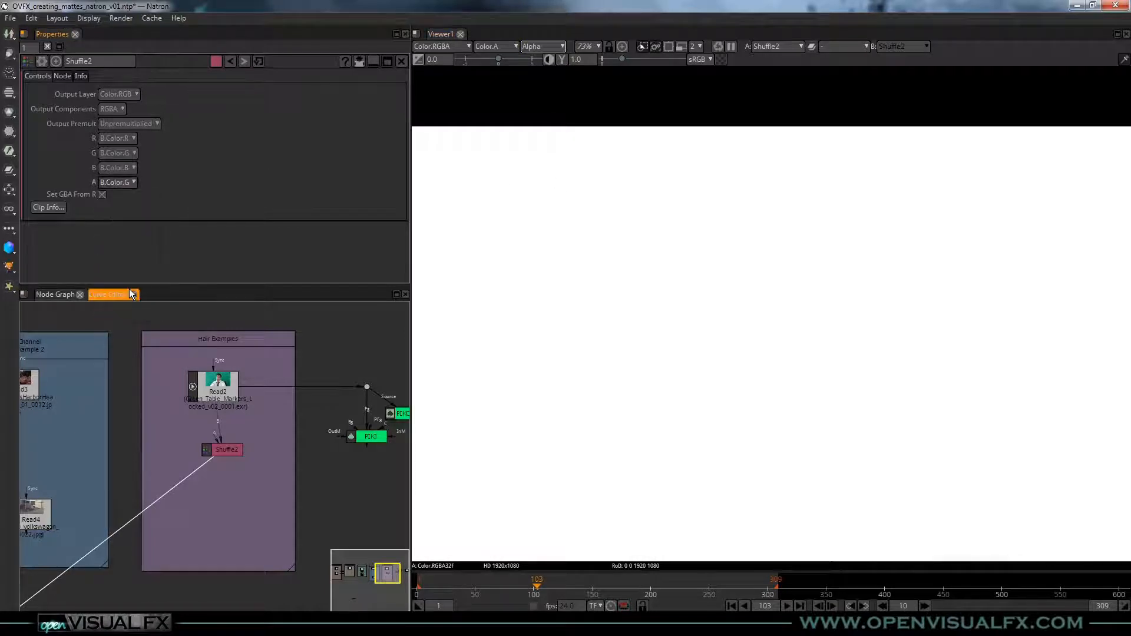
scroll(713, 195, up, 1)
scroll(713, 246, up, 1)
drag(230, 452, 221, 441)
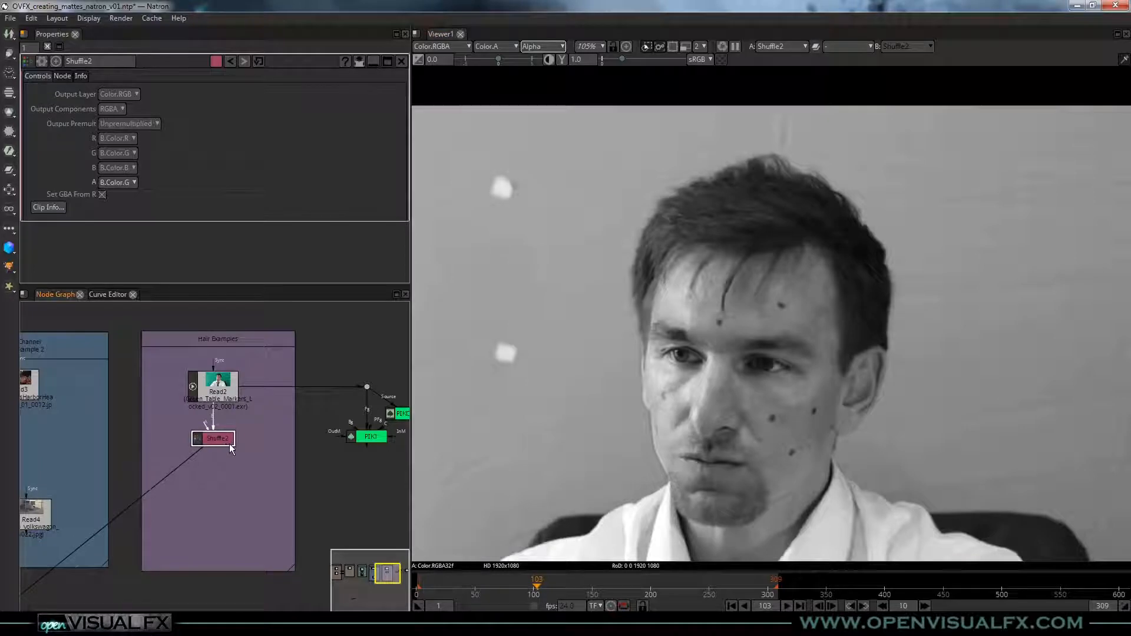
Add a Grade after Shuffle2 that includes alpha, with Clamp White on, White Point 0.360 and Black Point 0.0610
key(g)
click(198, 219)
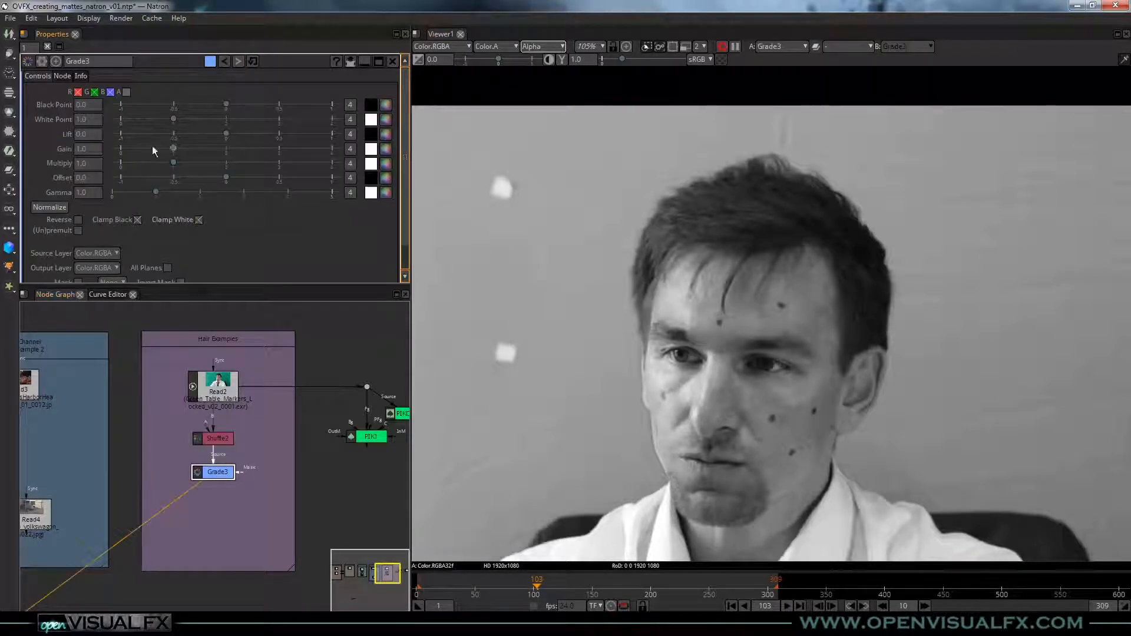
drag(169, 119, 141, 121)
drag(227, 104, 234, 103)
scroll(706, 166, up, 5)
click(149, 530)
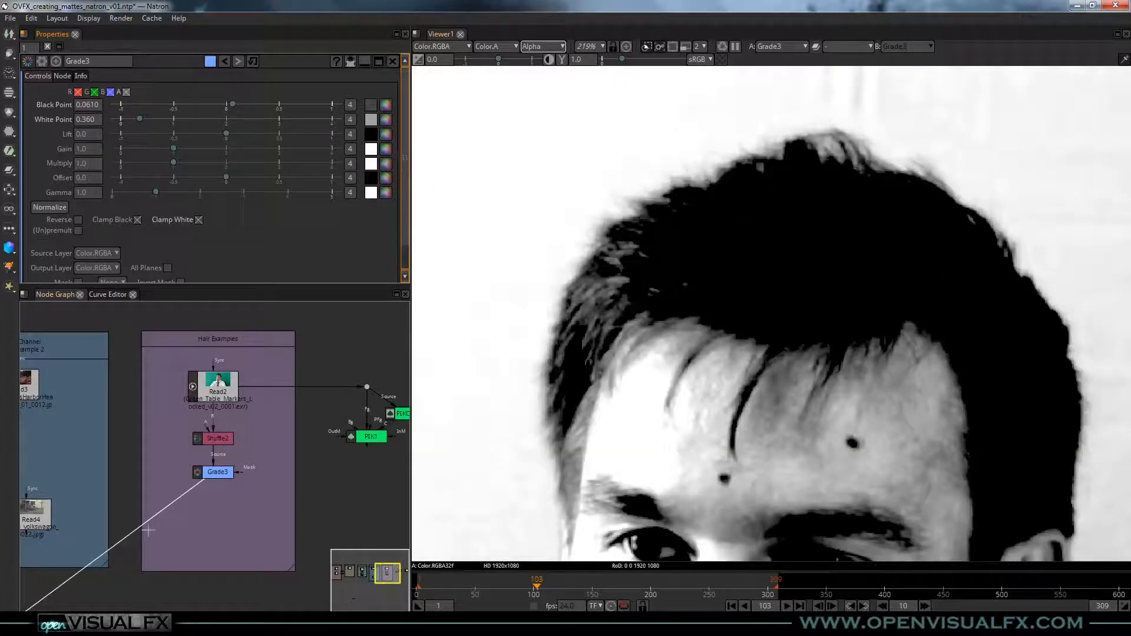
Add an Invert node after Grade3 to flip the hair matte
click(217, 473)
key(Tab)
text(inve)
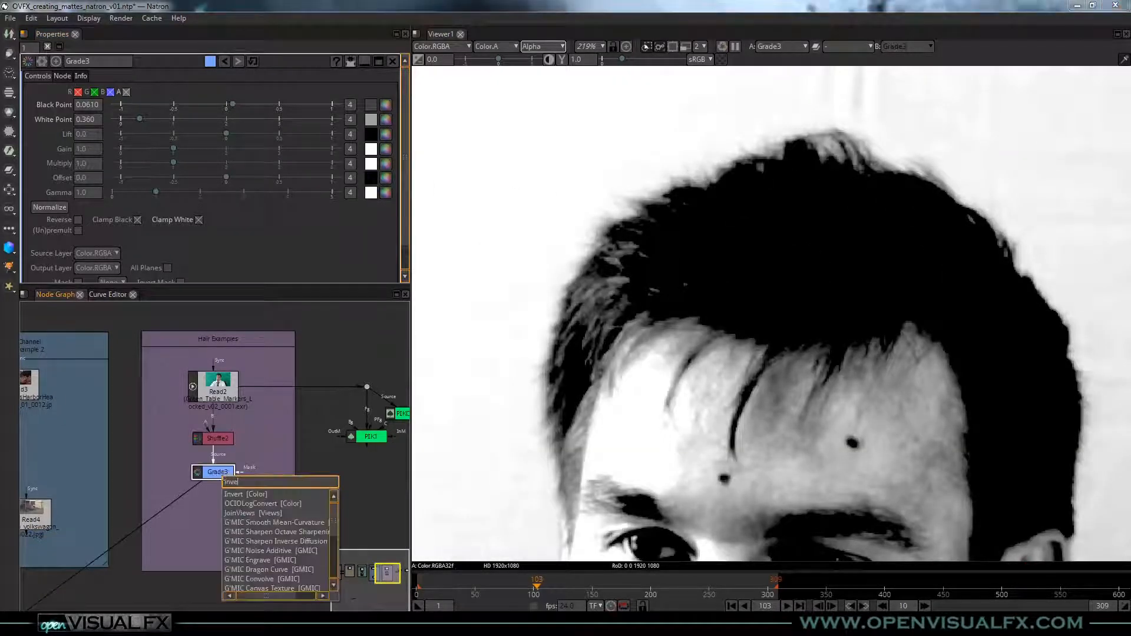
key(Return)
scroll(851, 342, down, 3)
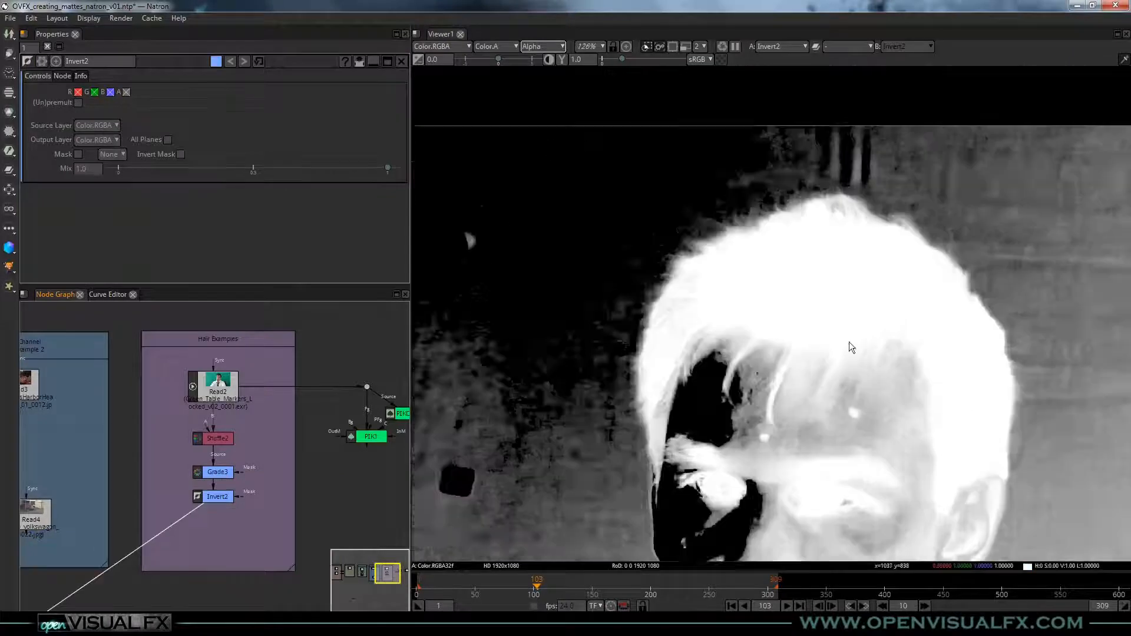
middle_drag(530, 250, 509, 207)
Add a Grade after Invert2 with the alpha channel and Clamp White enabled and Black Point at 0.0450
click(218, 496)
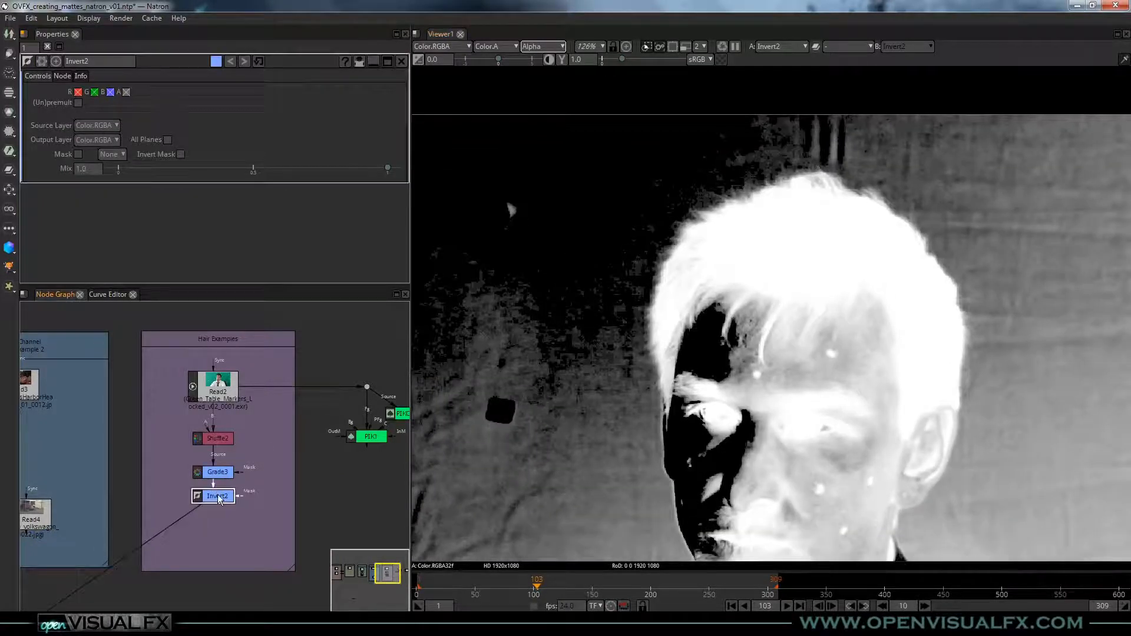
key(g)
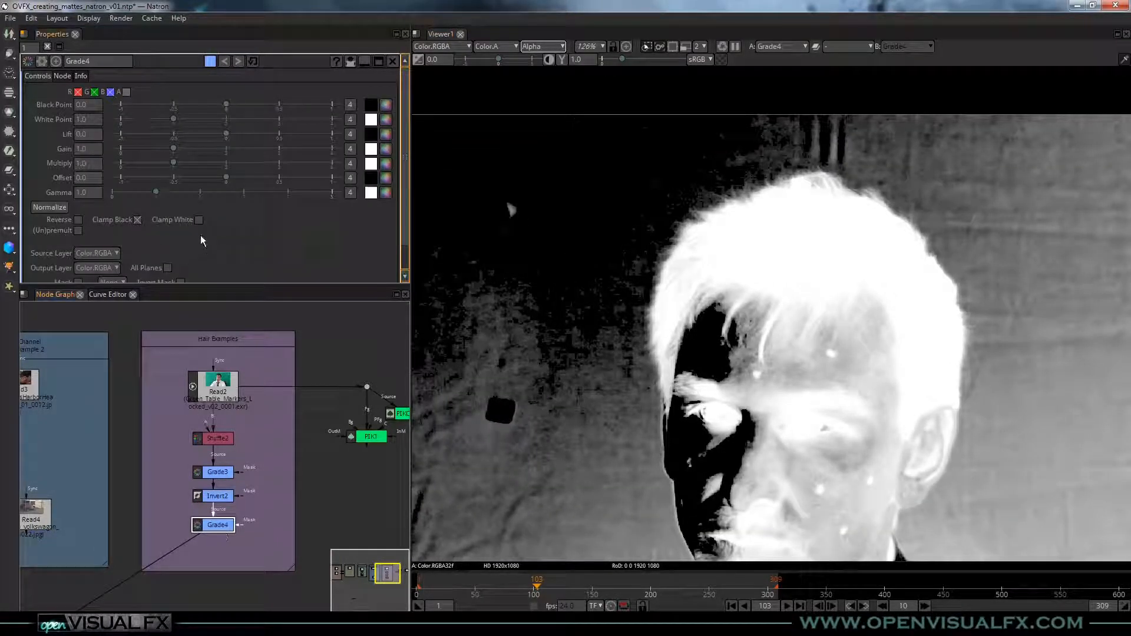
click(127, 92)
drag(226, 104, 231, 103)
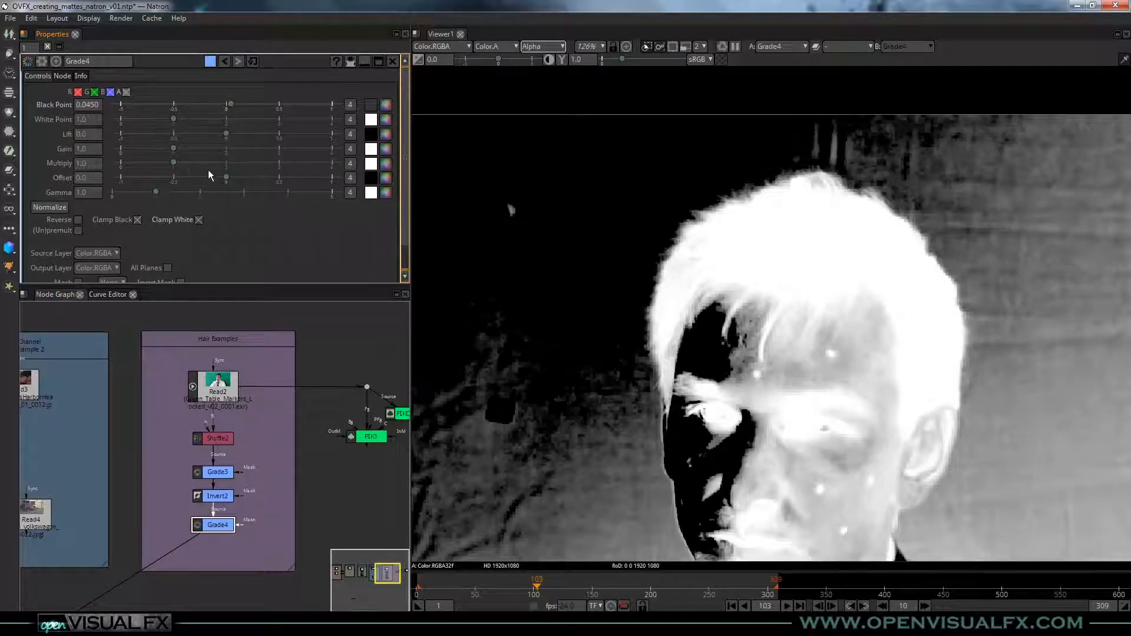
Refine Grade4 with Multiply 0.950, Gamma 0.680, Gain 1.20, Black Point 0.0610 and White Point 0.960
drag(172, 163, 142, 192)
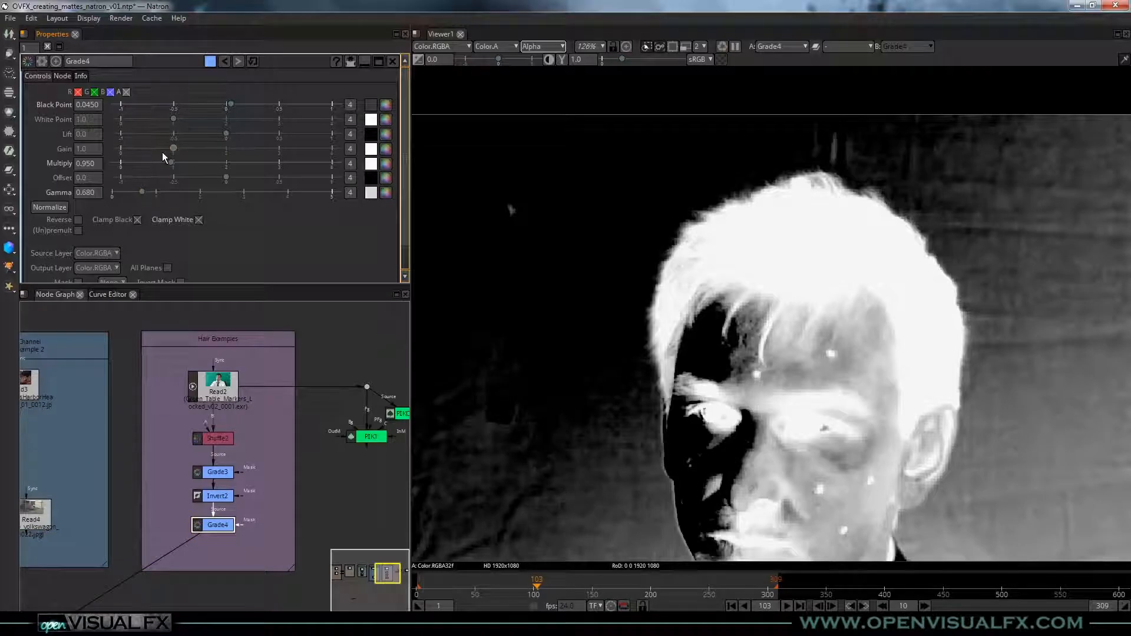
mouse_move(174, 148)
mouse_down()
mouse_move(199, 151)
mouse_move(167, 150)
mouse_move(184, 149)
mouse_up()
drag(230, 109, 236, 105)
drag(175, 122, 234, 106)
scroll(790, 214, up, 5)
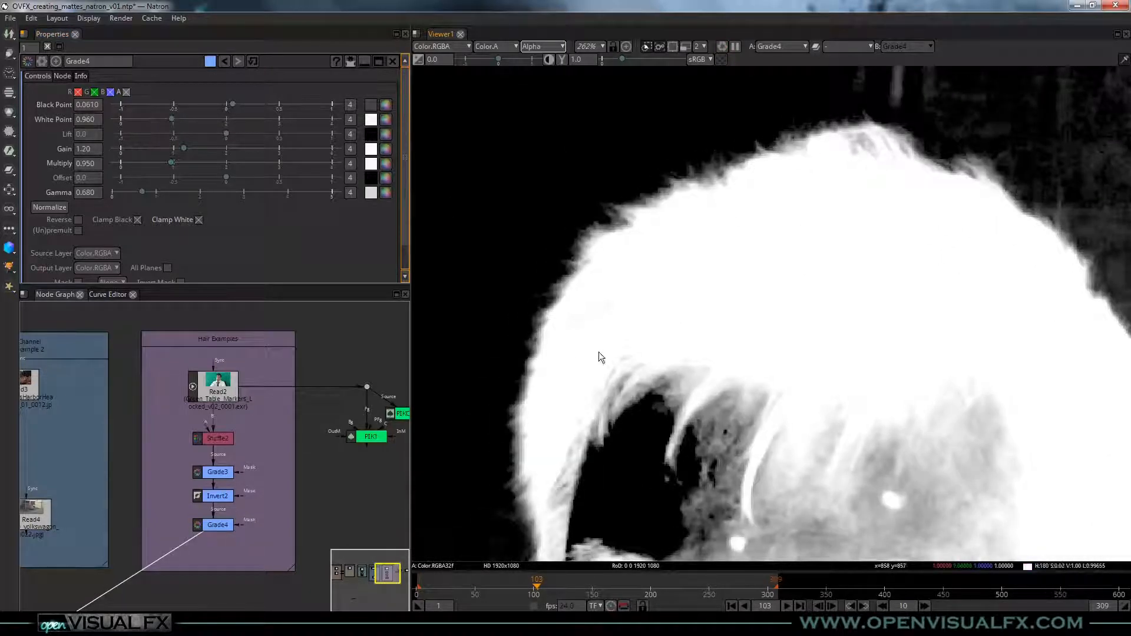
Compare PIK1's alpha around the hair with the alpha of Grade4
scroll(598, 352, down, 5)
click(365, 438)
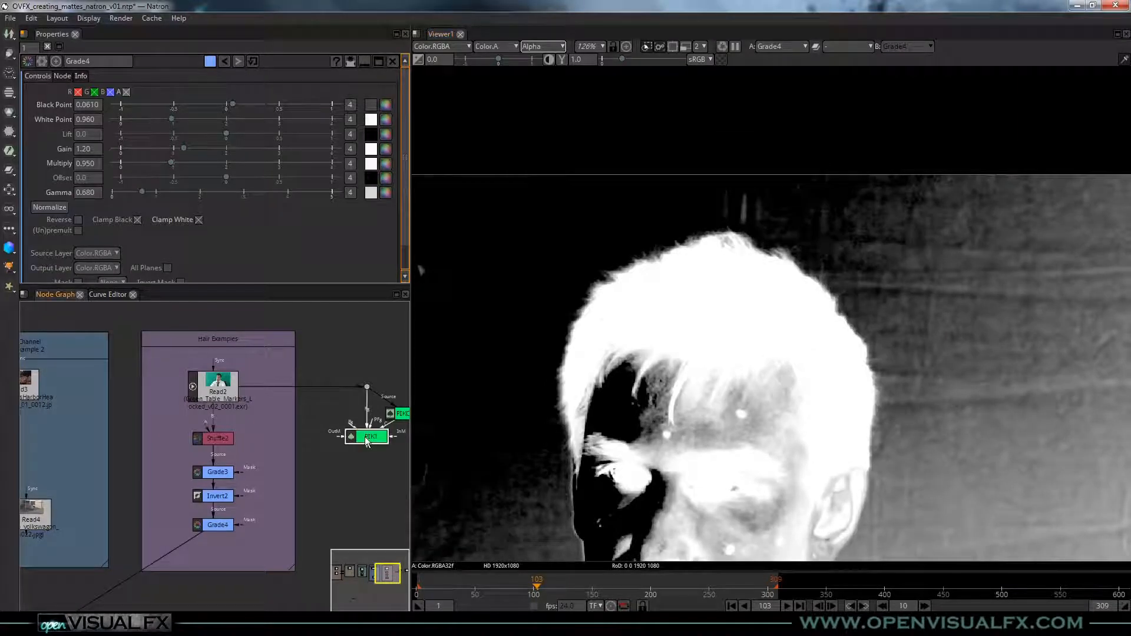
key(1)
scroll(689, 253, up, 3)
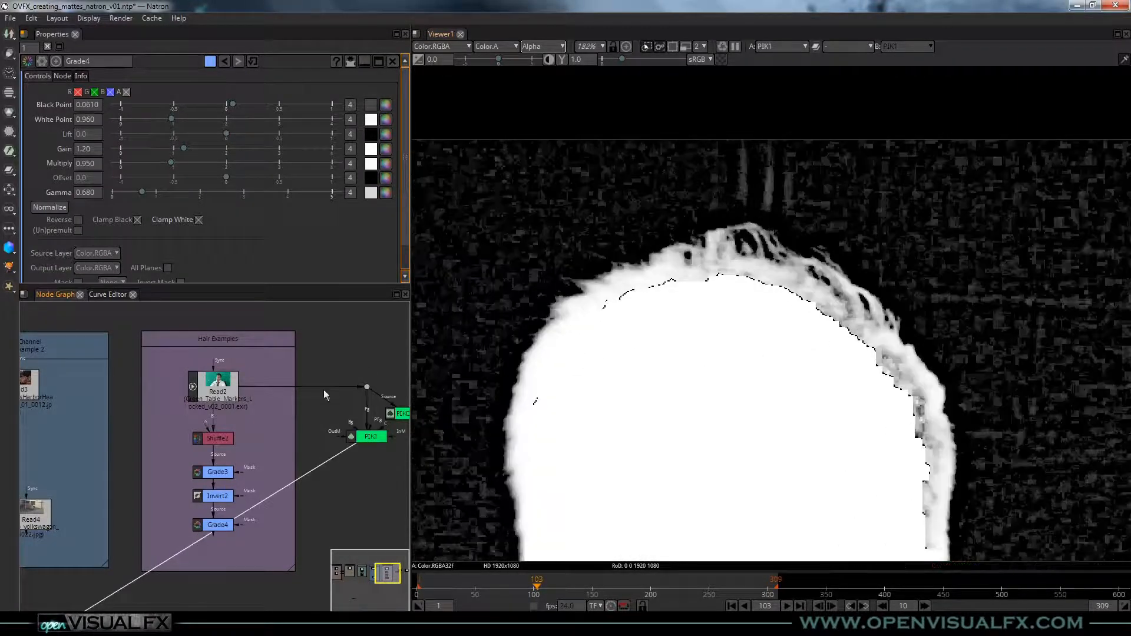
click(219, 525)
key(1)
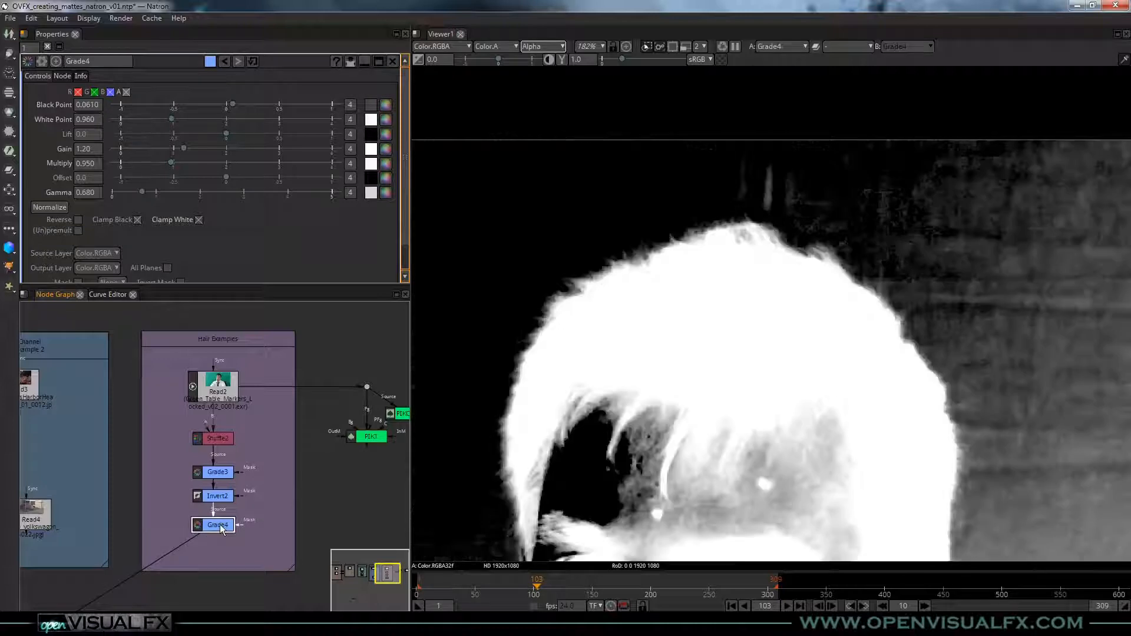
scroll(571, 336, down, 3)
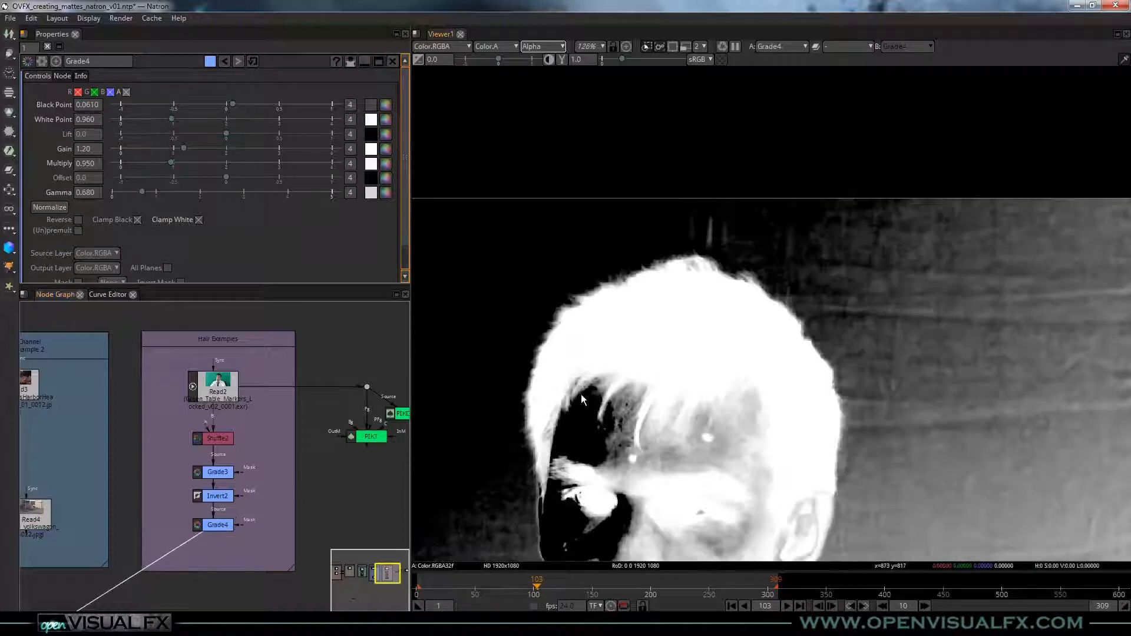
Show Read8 in full colour in the viewer, fit the image and examine the woman's hair against the wall
scroll(306, 419, down, 3)
click(326, 424)
key(1)
key(a)
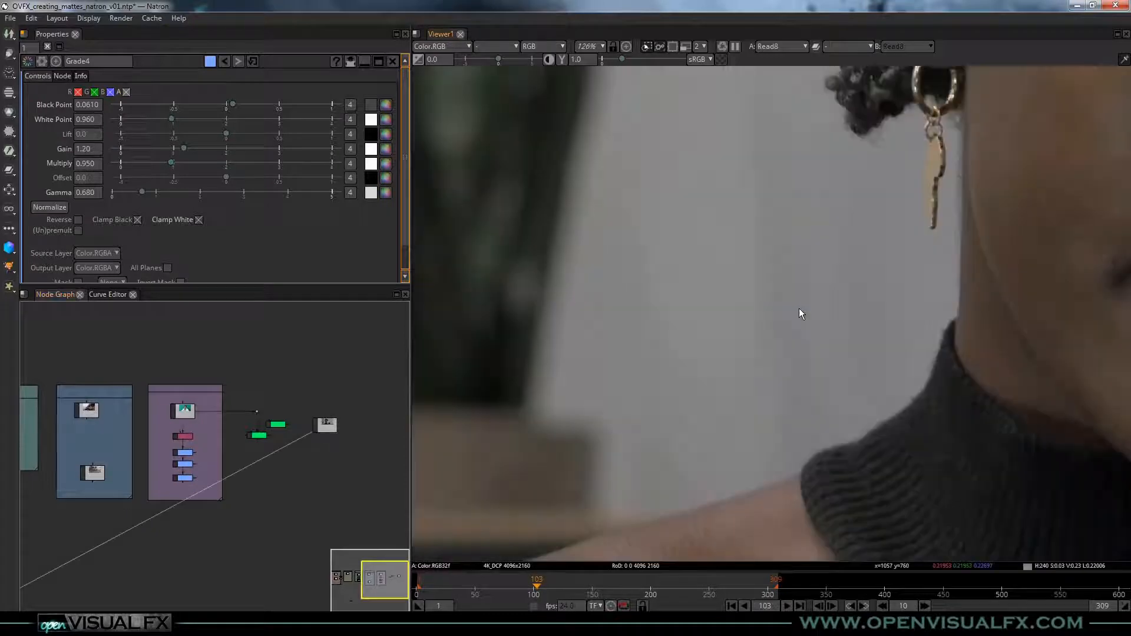
key(f)
scroll(698, 212, up, 3)
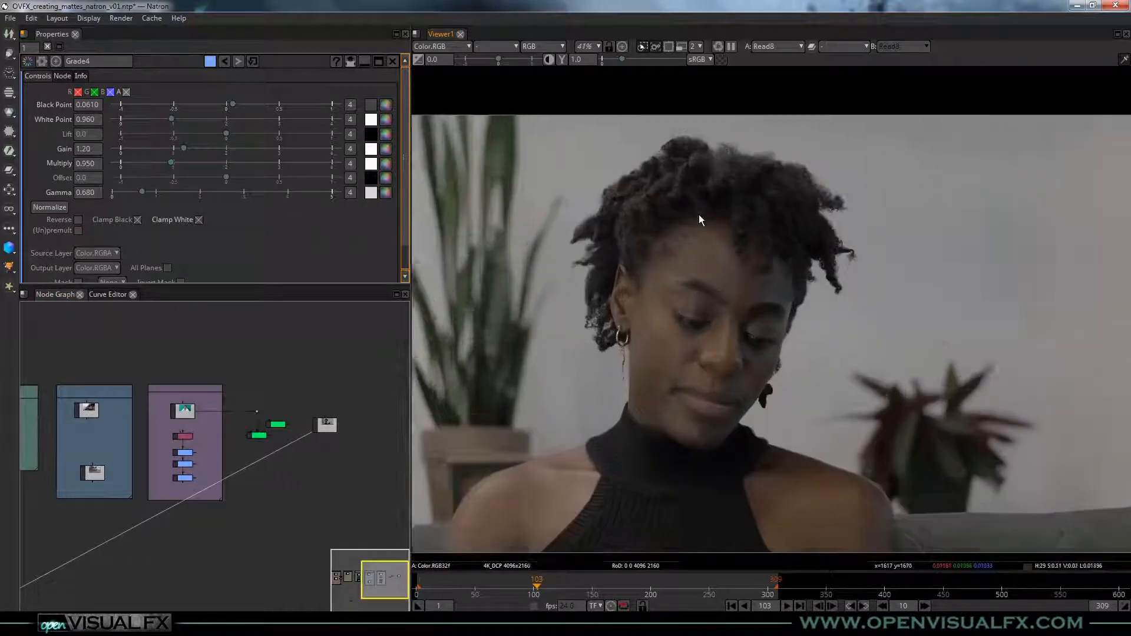
middle_drag(695, 246, 749, 244)
scroll(856, 404, down, 2)
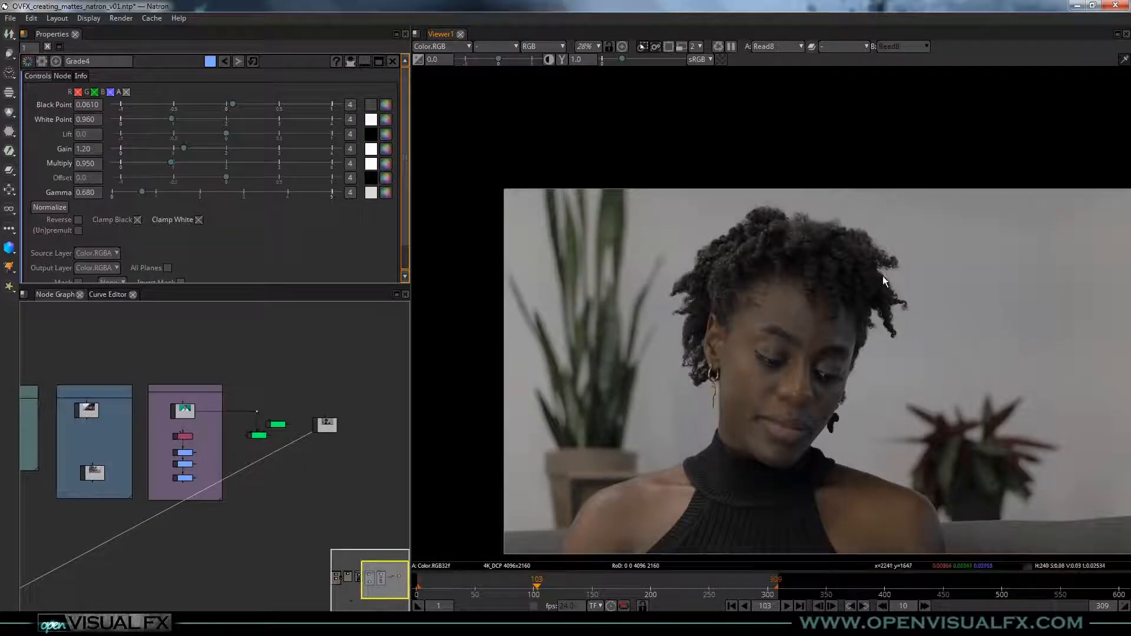
scroll(713, 283, up, 2)
middle_drag(765, 325, 763, 320)
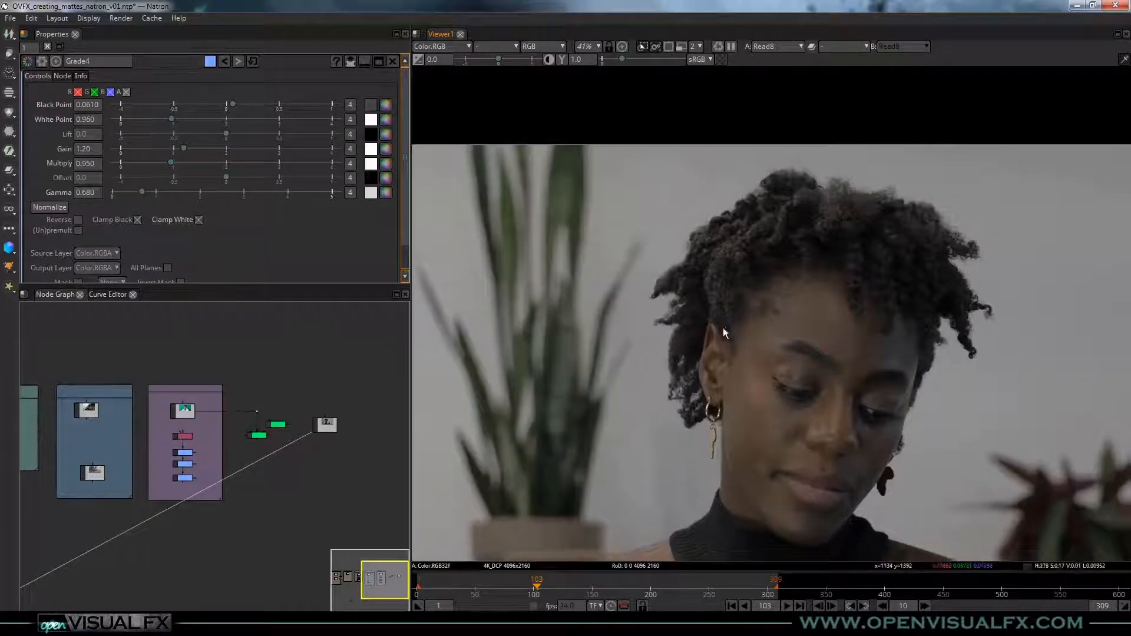
Add a Shuffle node beneath Read8
drag(324, 425, 319, 431)
key(Tab)
text(shuffle)
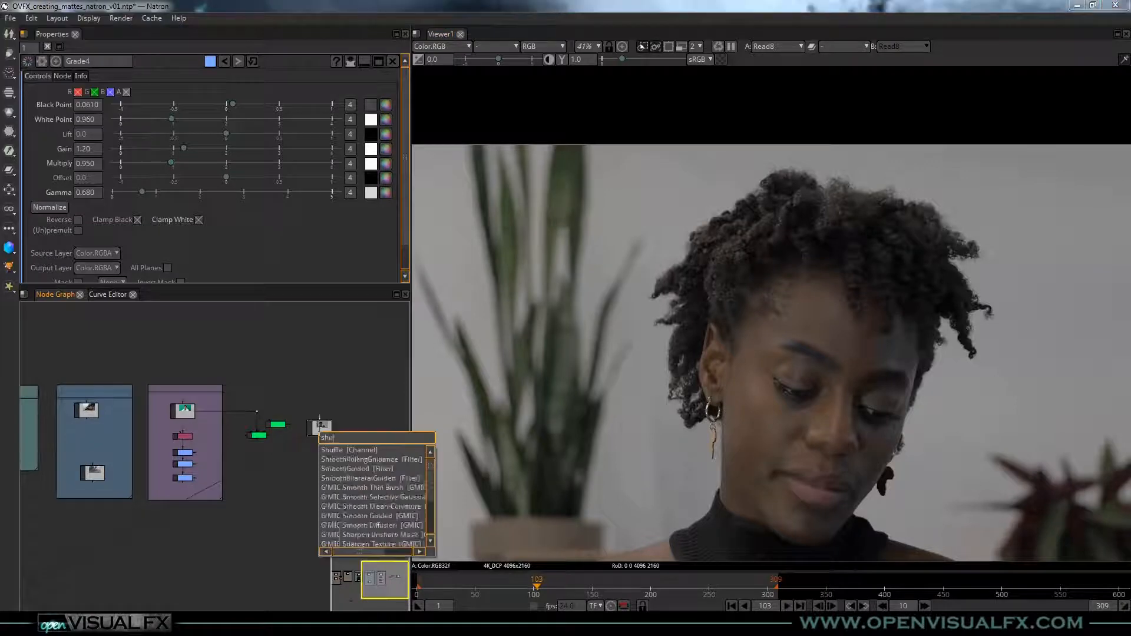
key(Return)
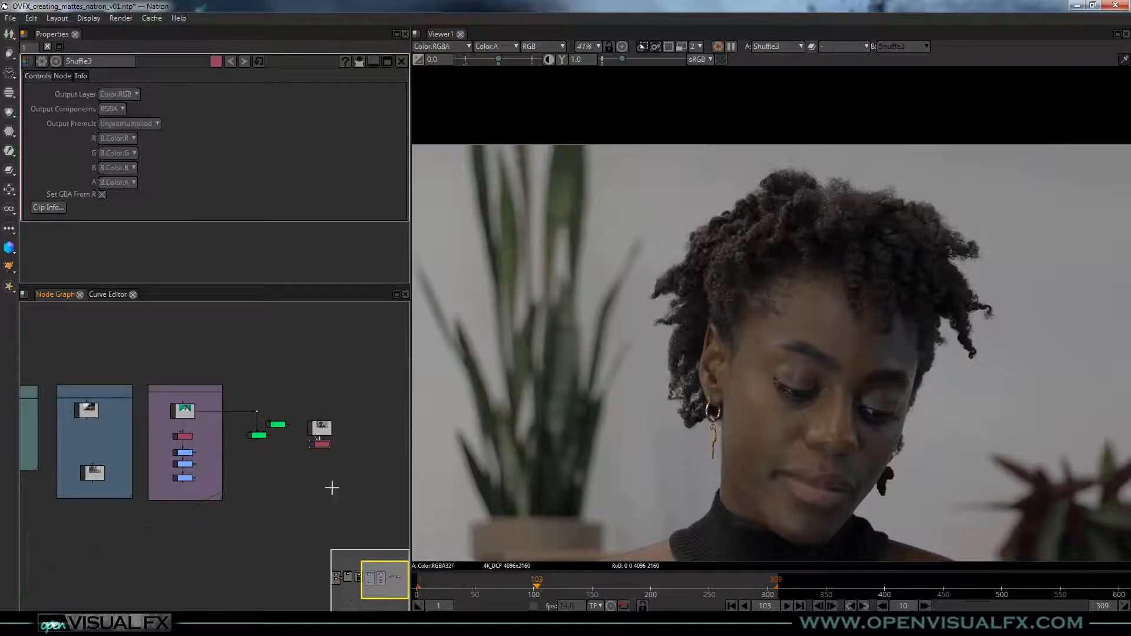
scroll(321, 448, up, 5)
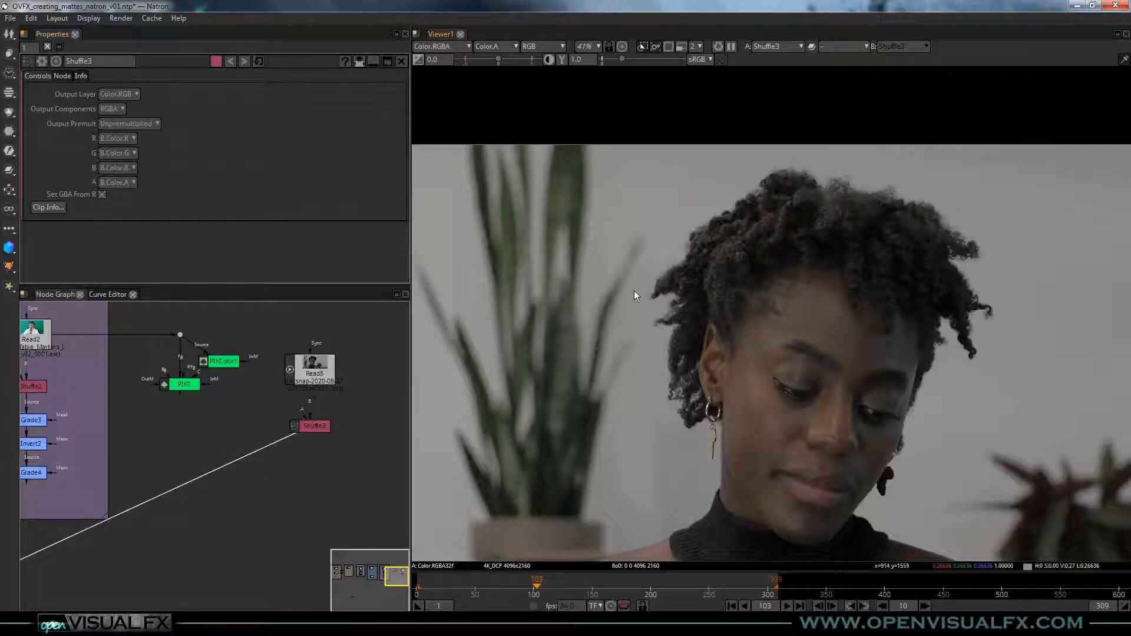
Compare the red, green and blue channels of Shuffle3 and inspect the curly hair edges in red
key(r)
key(g)
key(b)
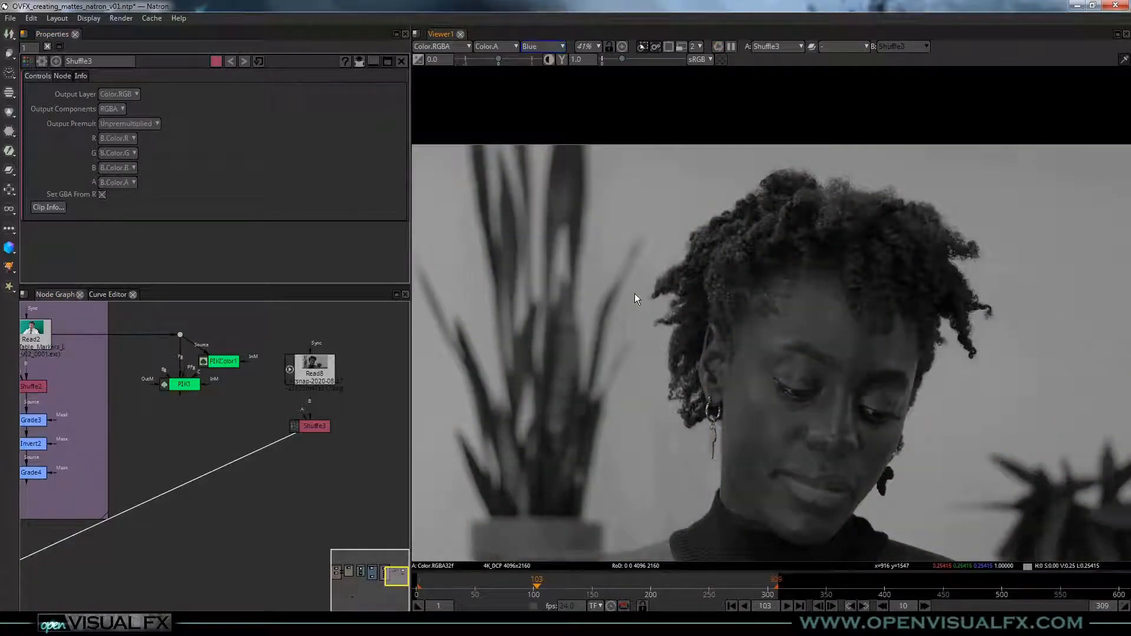
key(r)
scroll(808, 196, up, 5)
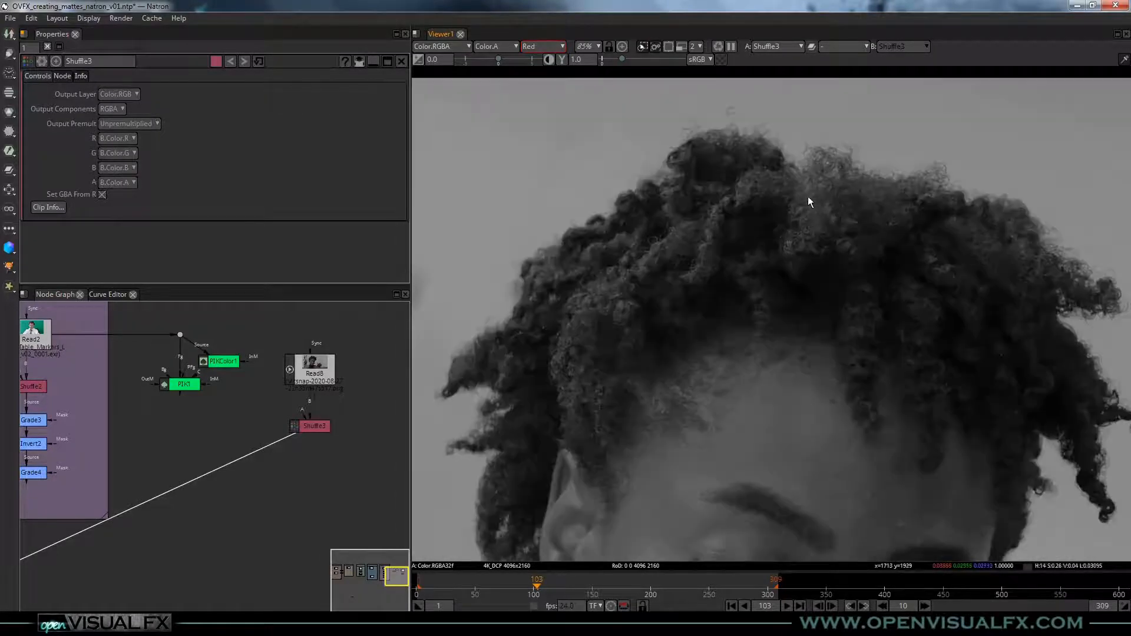
Check the hair in the blue channel, then set Shuffle3's alpha output to B.Color.B
key(b)
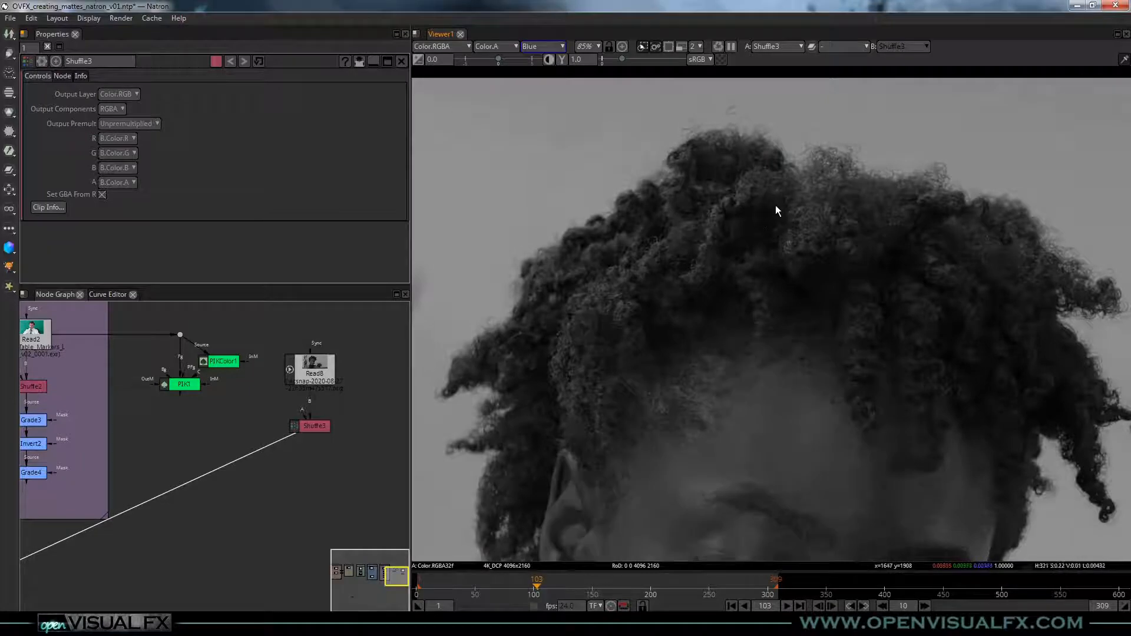
scroll(814, 216, down, 5)
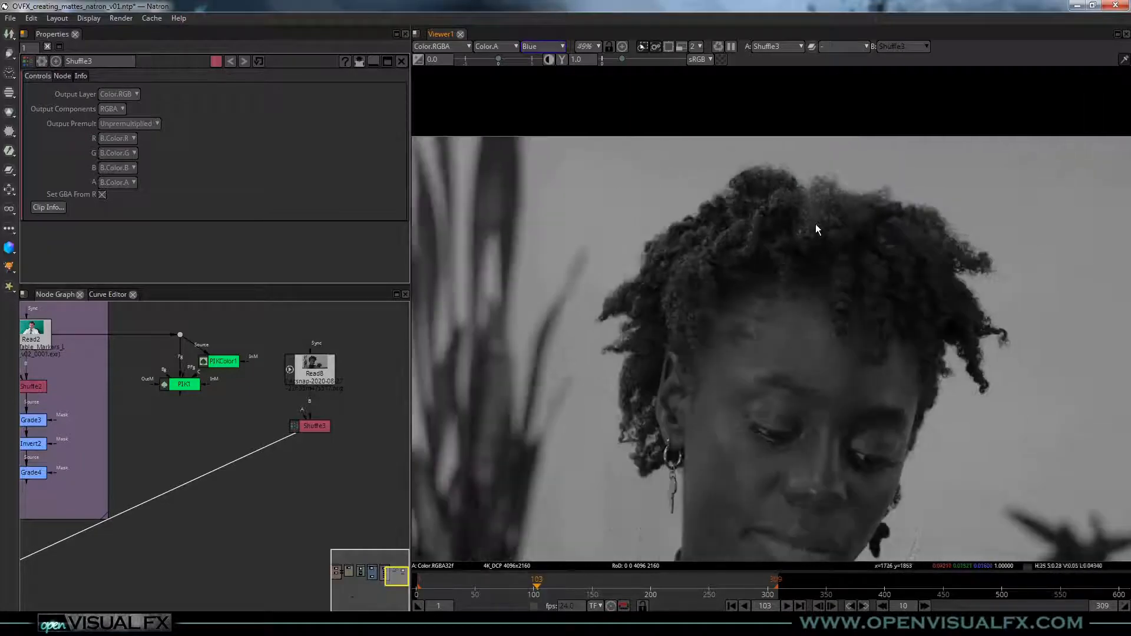
click(318, 434)
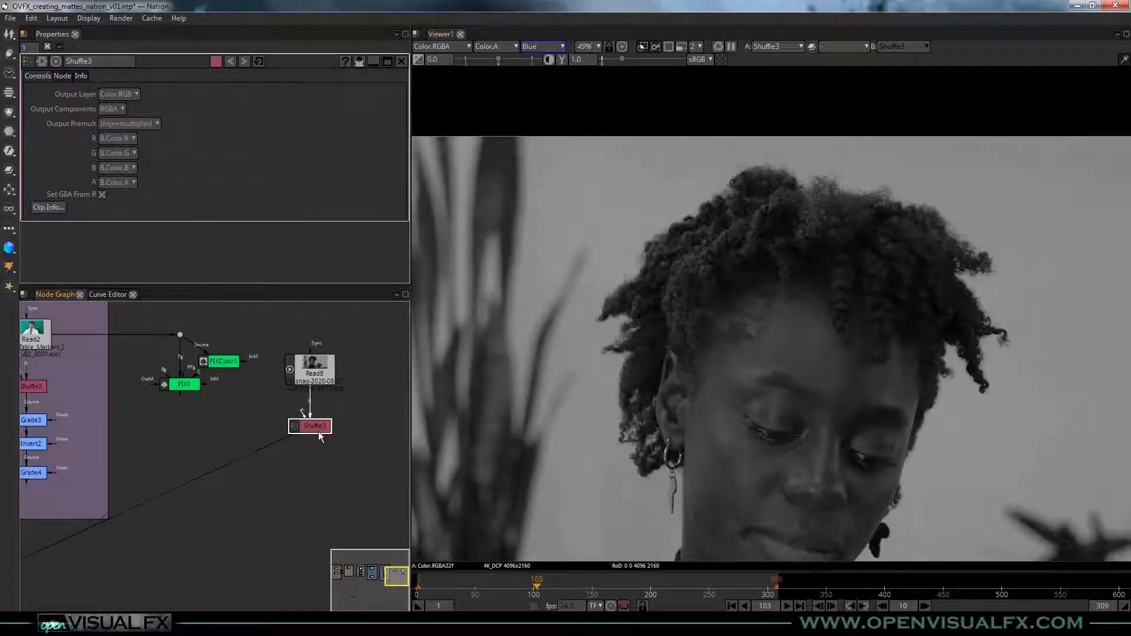
click(121, 183)
click(130, 298)
Show the Shuffle node beside Read5 in the viewer and examine its blue channel around the vine branches against the wall
middle_drag(121, 402, 350, 418)
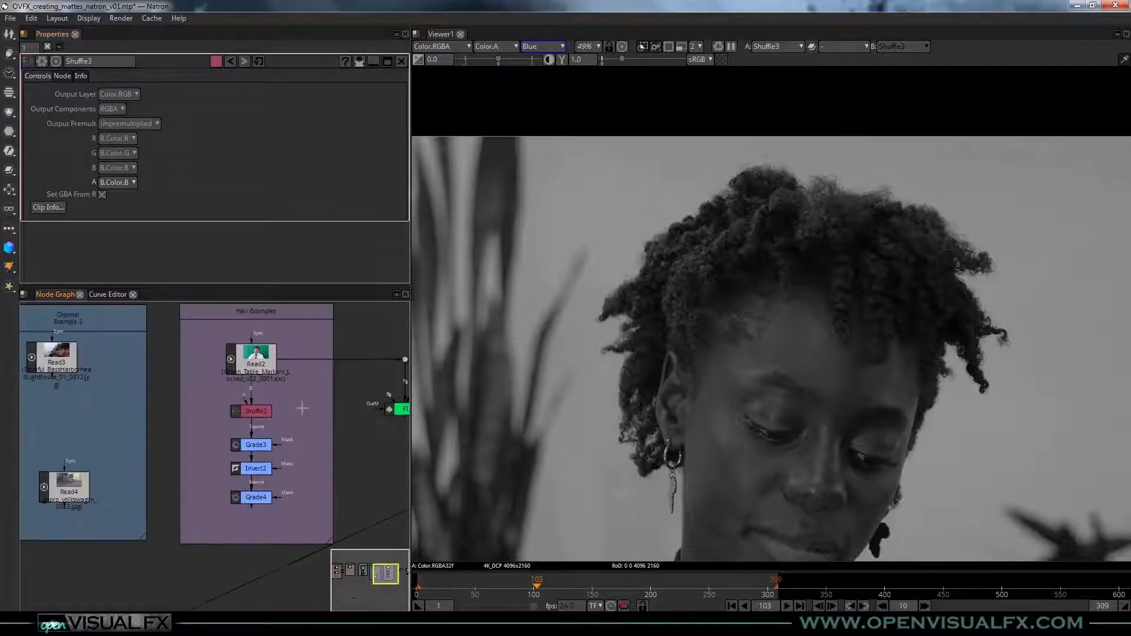
scroll(95, 395, down, 2)
middle_drag(94, 397, 346, 419)
click(250, 437)
key(1)
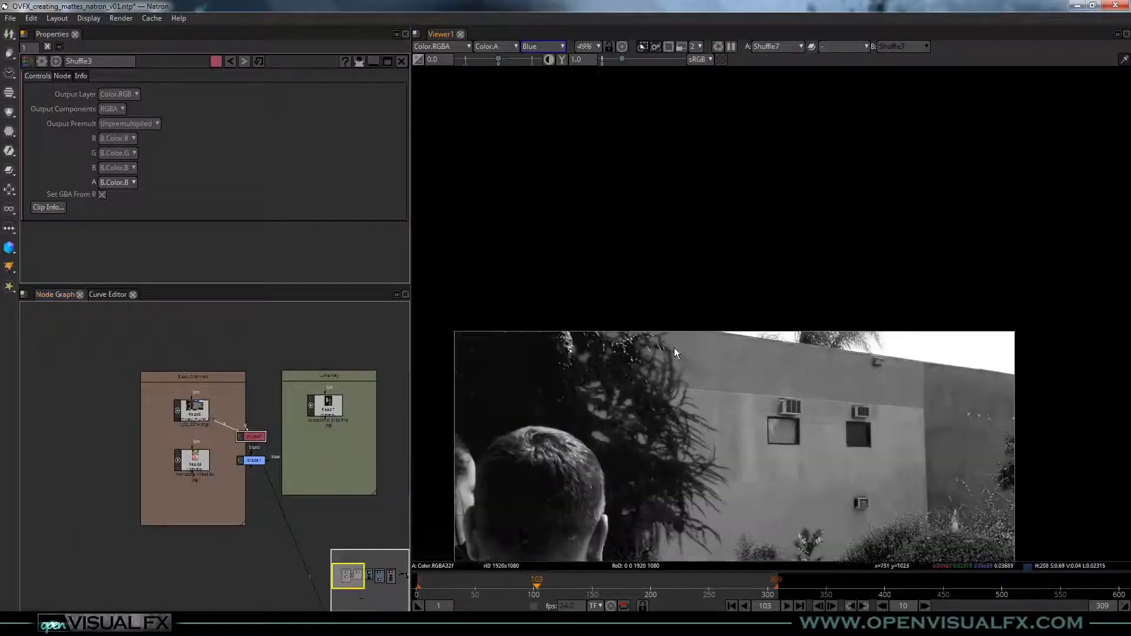
scroll(674, 352, up, 7)
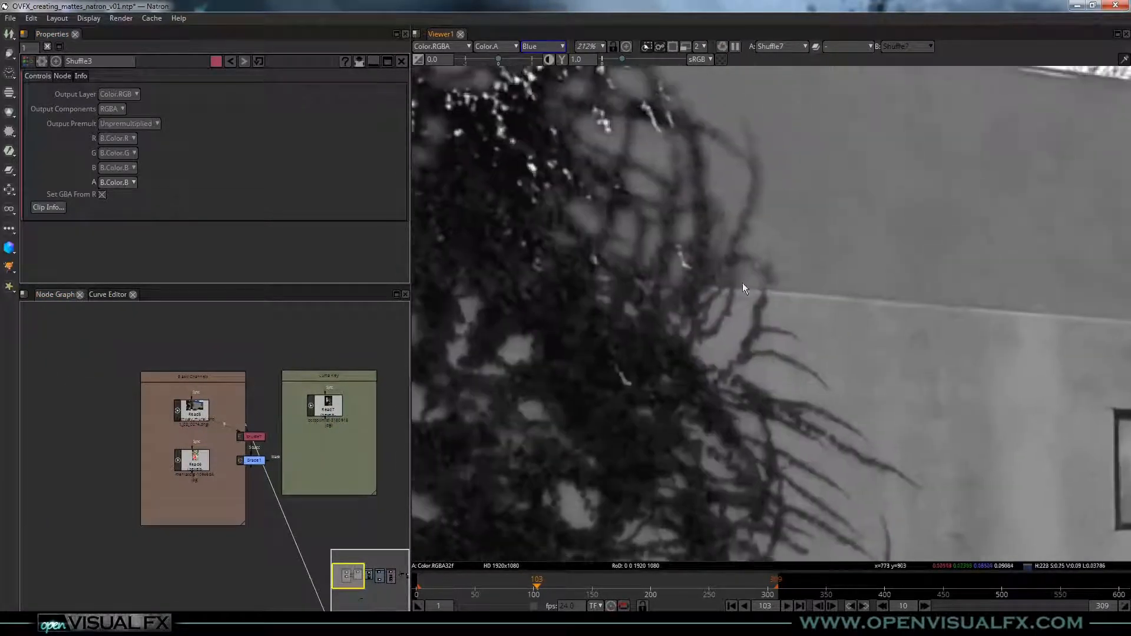
middle_drag(730, 204, 741, 267)
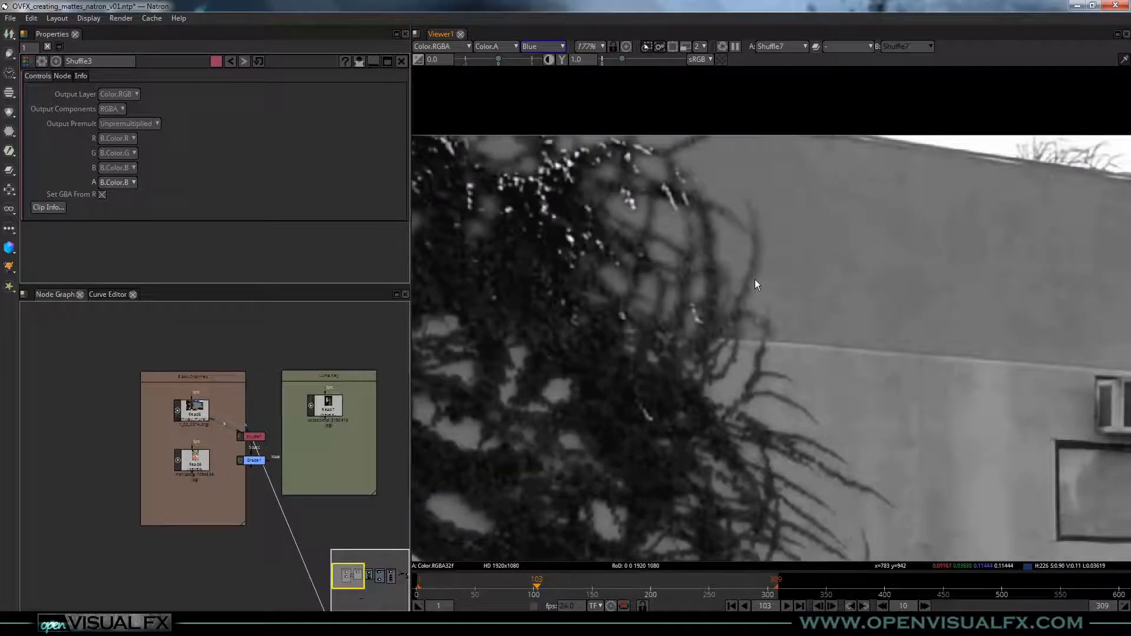
Show Read5 and compare its green, red and blue channels along the vine edges and the roofline
click(192, 409)
key(1)
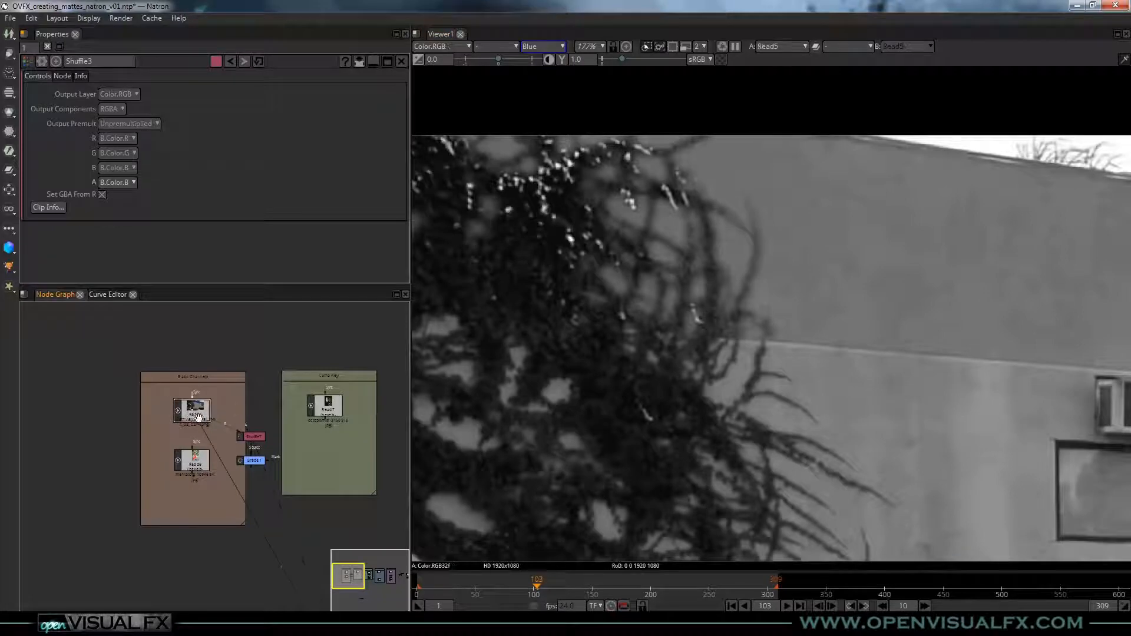
key(g)
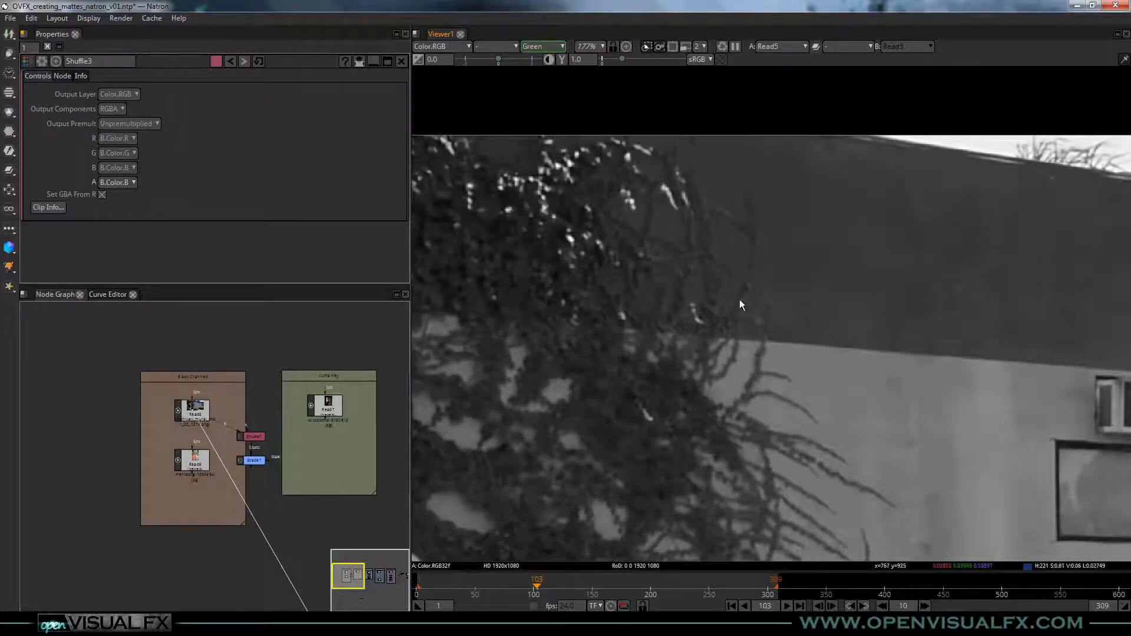
scroll(740, 300, up, 5)
scroll(748, 246, down, 9)
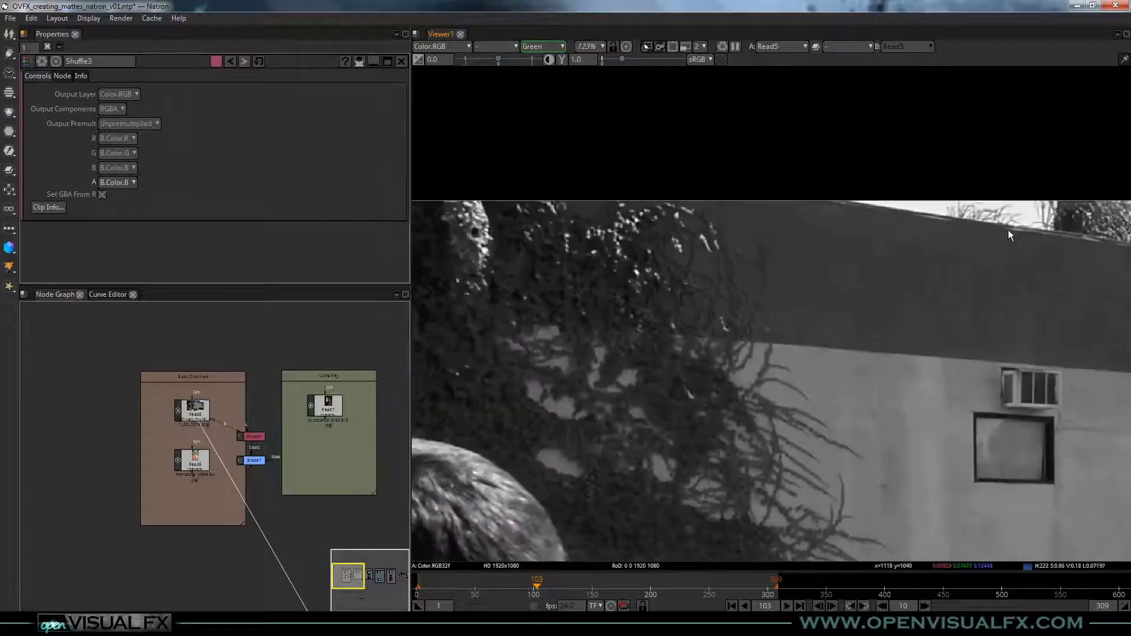
scroll(1012, 230, up, 6)
scroll(596, 366, down, 5)
key(r)
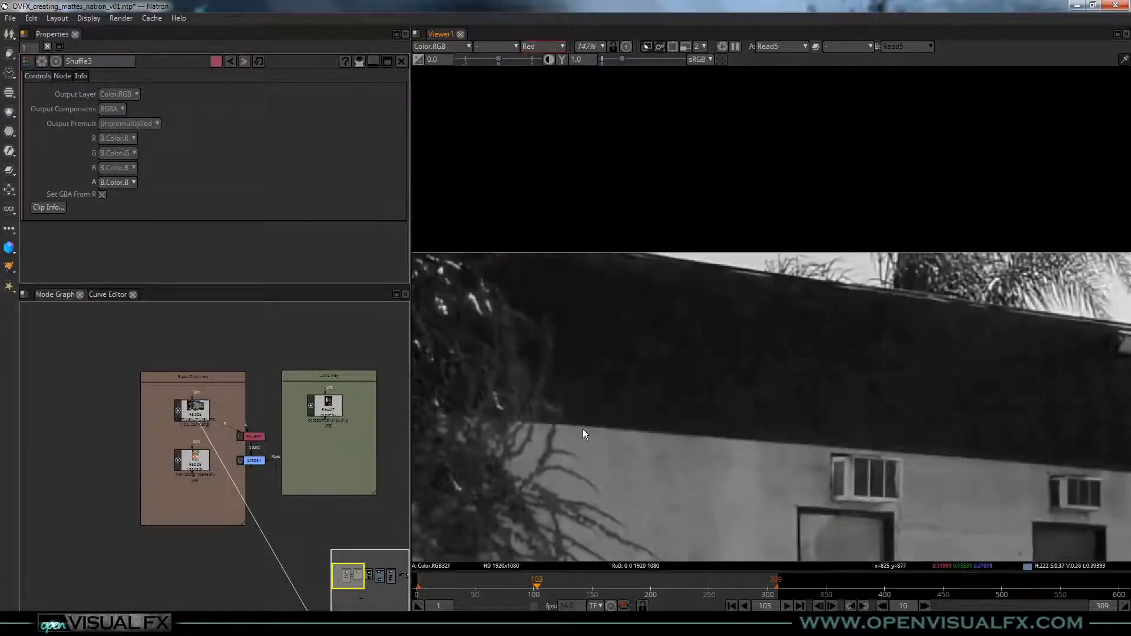
scroll(582, 298, up, 5)
key(b)
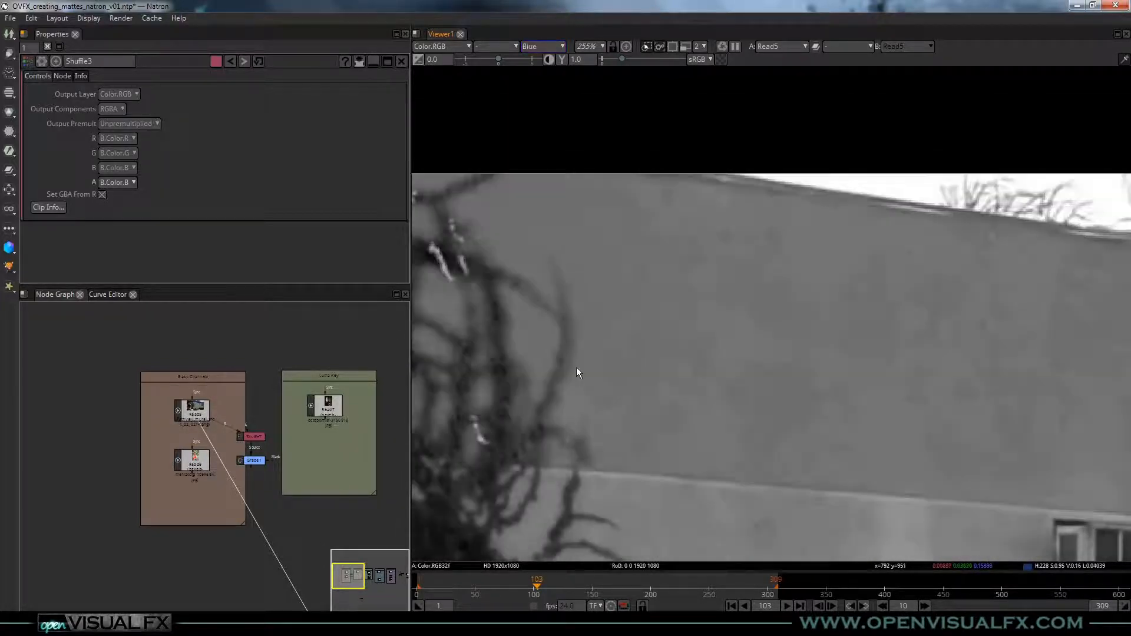
scroll(525, 426, down, 9)
Return to Shuffle3 beneath Read8, show its alpha channel and examine the curly hair edges
middle_drag(47, 453, 34, 452)
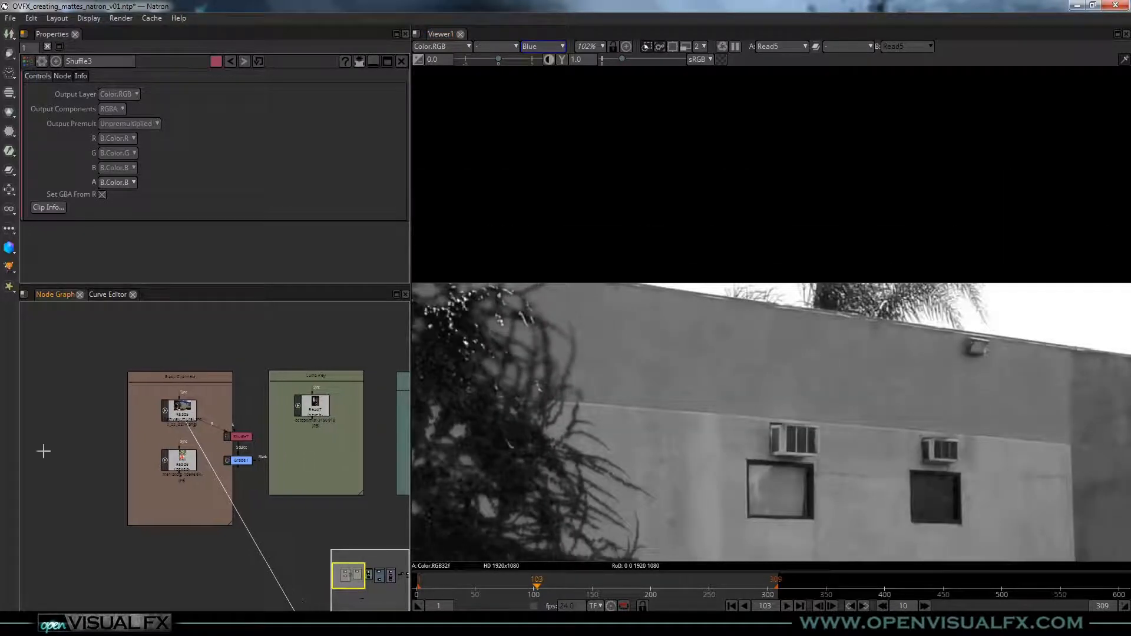
scroll(273, 463, down, 4)
middle_drag(360, 454, 86, 423)
scroll(220, 394, up, 2)
scroll(219, 394, up, 5)
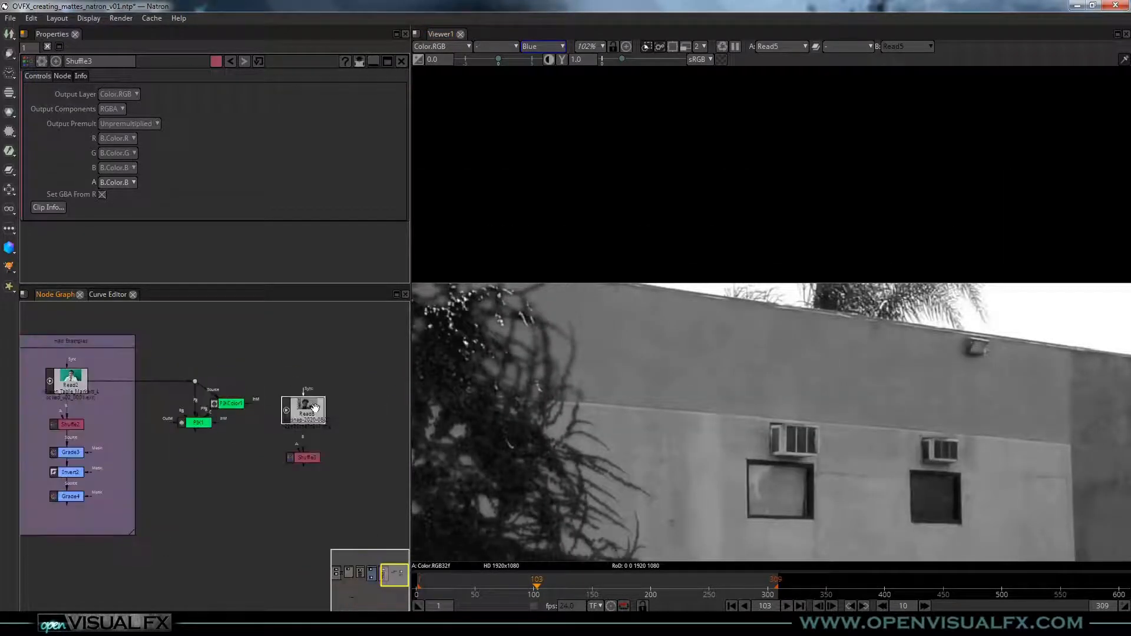
click(305, 458)
key(1)
key(a)
scroll(677, 363, down, 5)
middle_drag(794, 322, 710, 377)
scroll(753, 218, up, 2)
scroll(756, 232, up, 3)
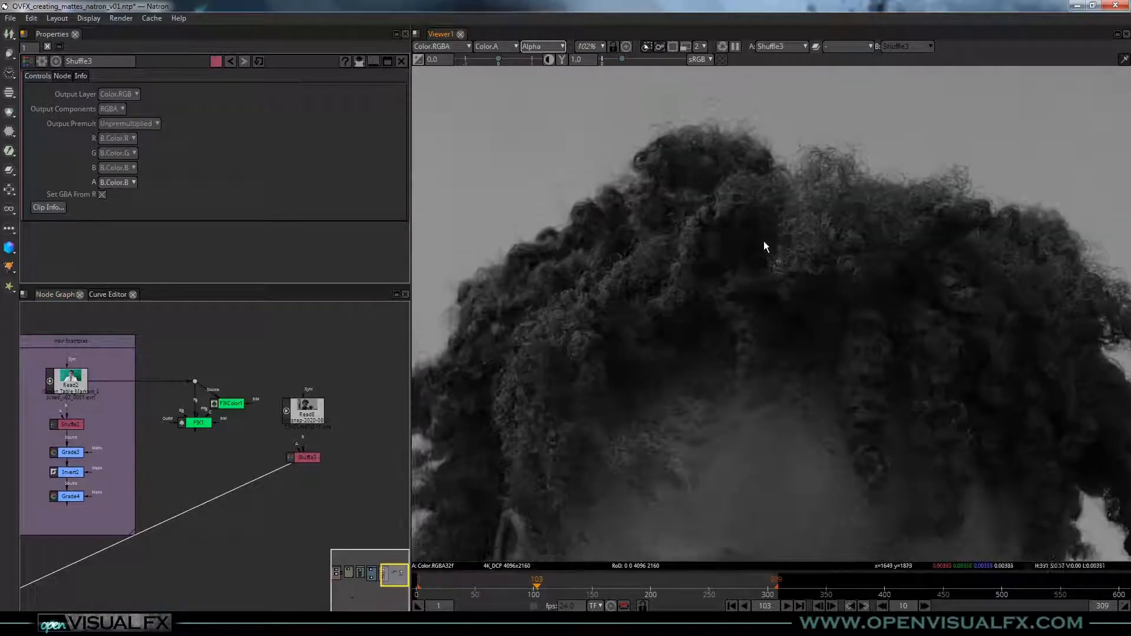
scroll(700, 274, down, 1)
middle_drag(705, 310, 672, 277)
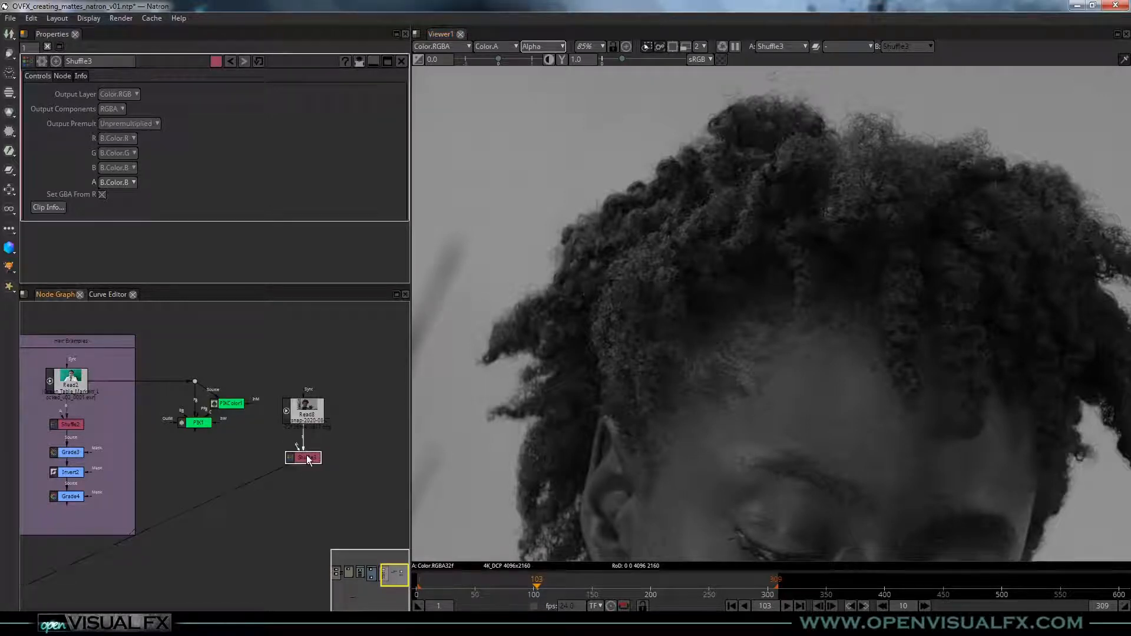
Add a Grade node after Shuffle3, enable its alpha channel and white clamping, and set the white point to 0.30
key(g)
drag(309, 490, 309, 491)
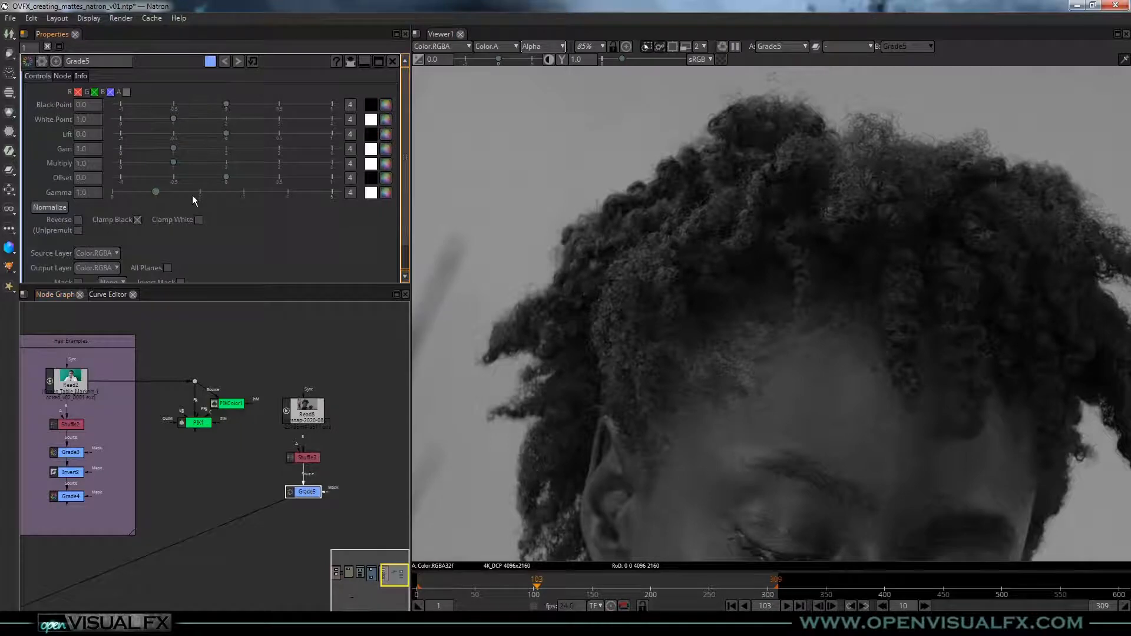
click(126, 92)
drag(175, 120, 137, 119)
Move Grade5 lower and insert an Invert node between Shuffle3 and Grade5
drag(317, 489, 317, 521)
click(311, 459)
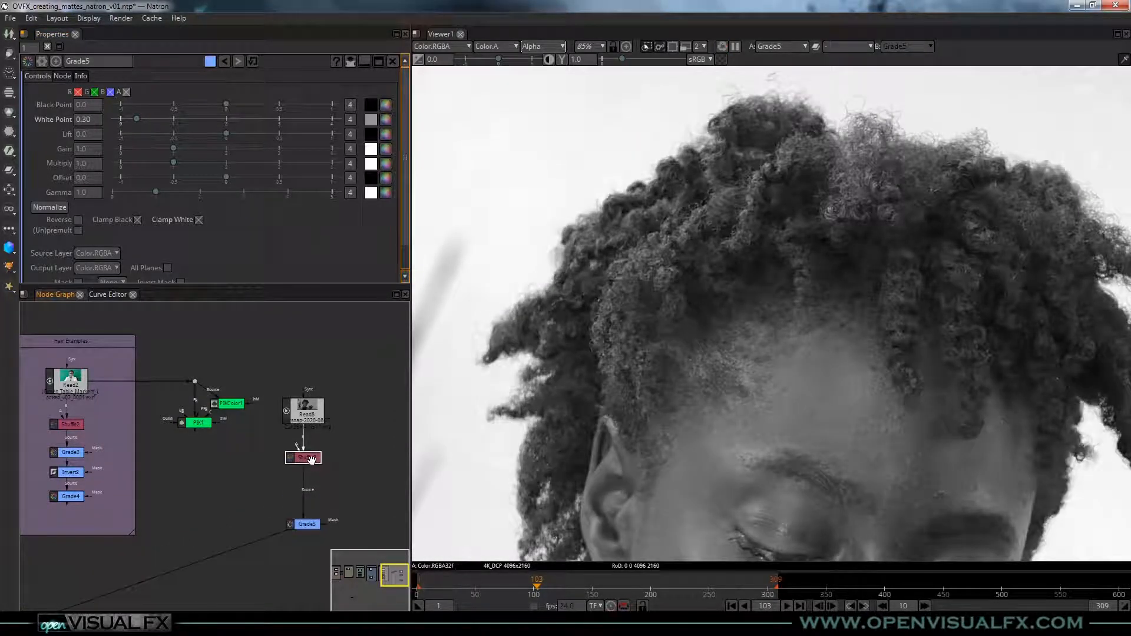
key(Tab)
text(inv)
key(Down)
key(Return)
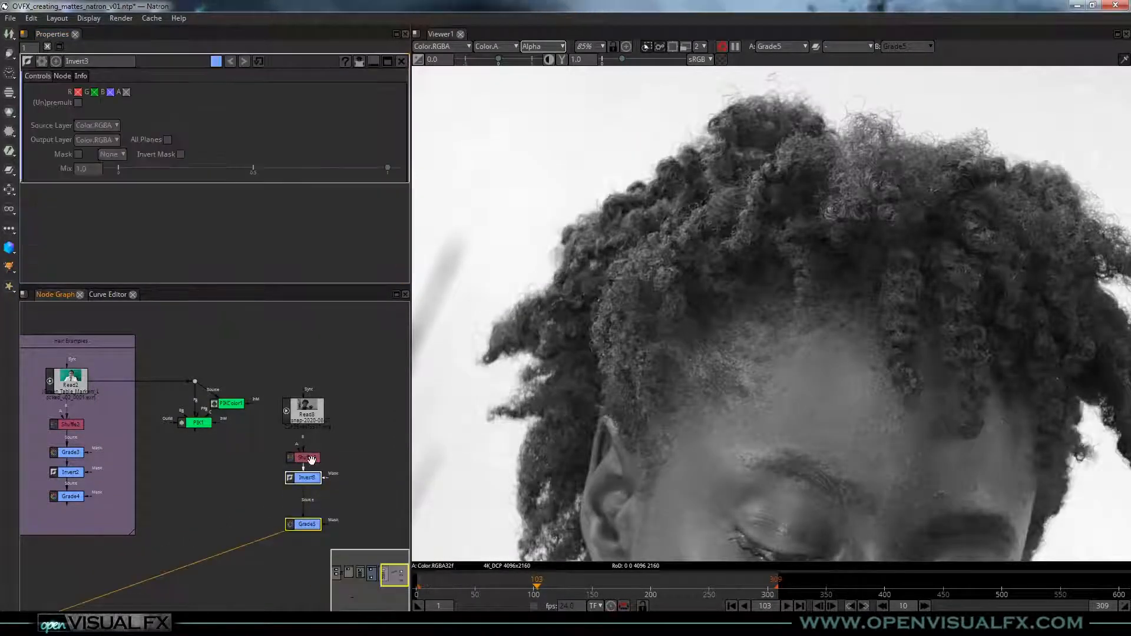
Reset Grade5's white point to 1 and raise its black point to 0.7310
click(307, 523)
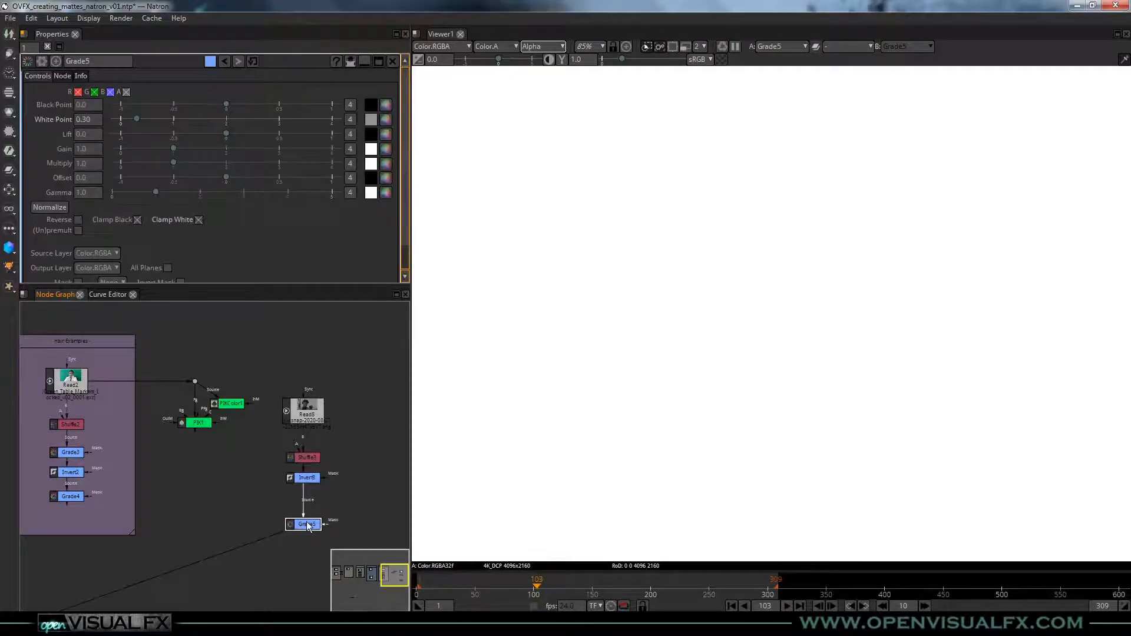
double_click(79, 135)
text(1)
key(Return)
drag(230, 104, 304, 98)
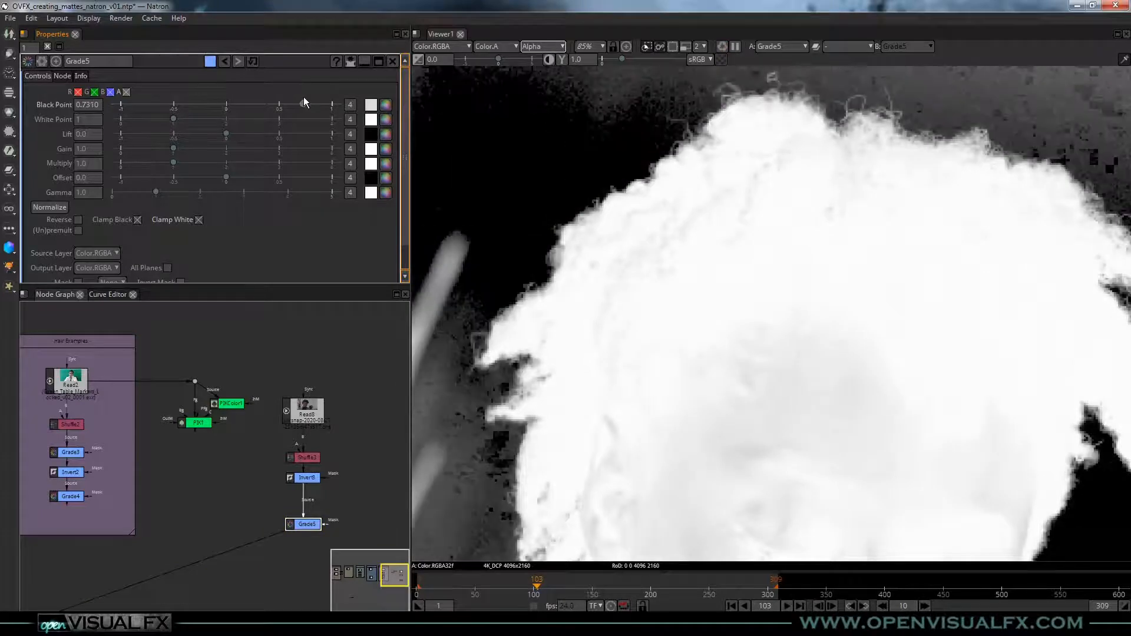
Refine the hair matte by setting Grade5's black point to 0.7480 and white point to 0.970, then check the hair edges
scroll(656, 254, down, 4)
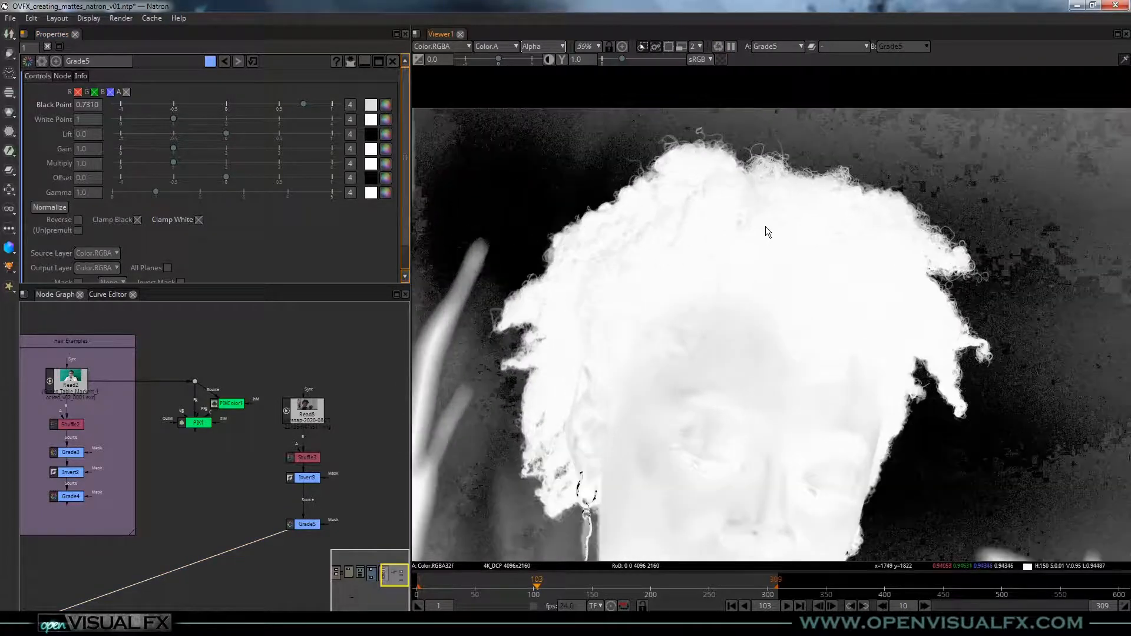
scroll(765, 226, up, 2)
key(Left)
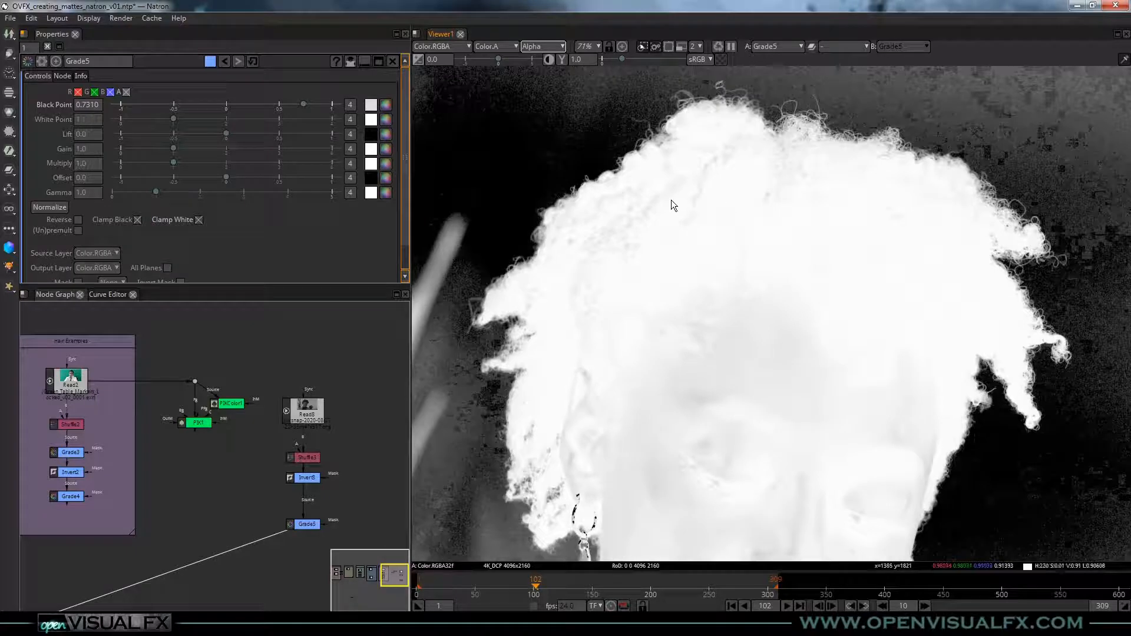
click(306, 104)
drag(307, 105, 305, 105)
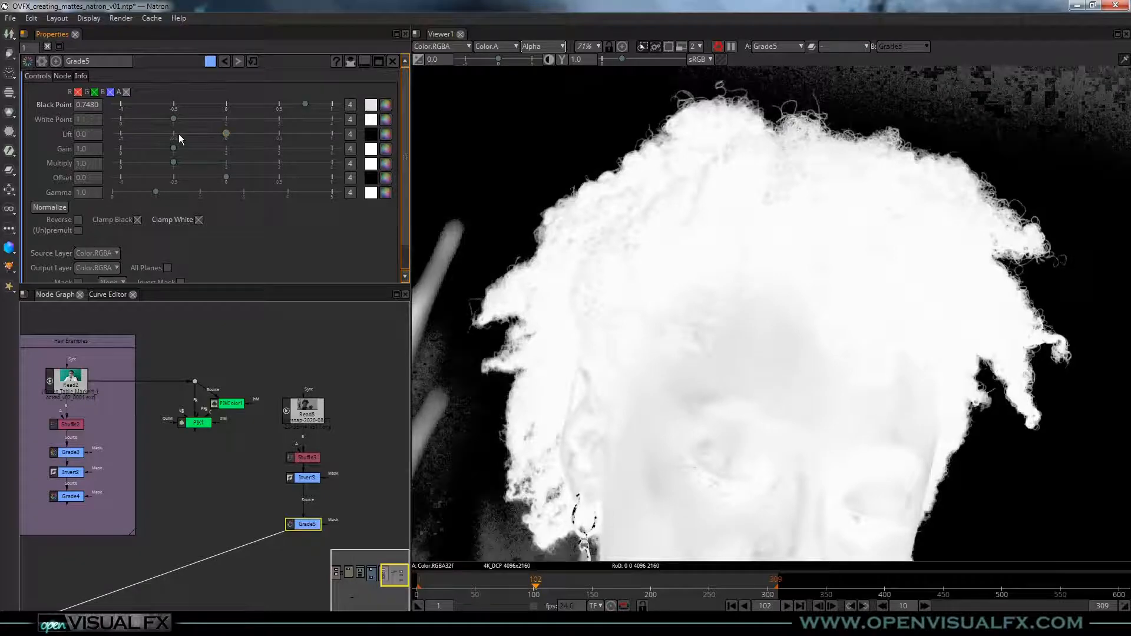
drag(173, 120, 174, 121)
scroll(602, 218, down, 4)
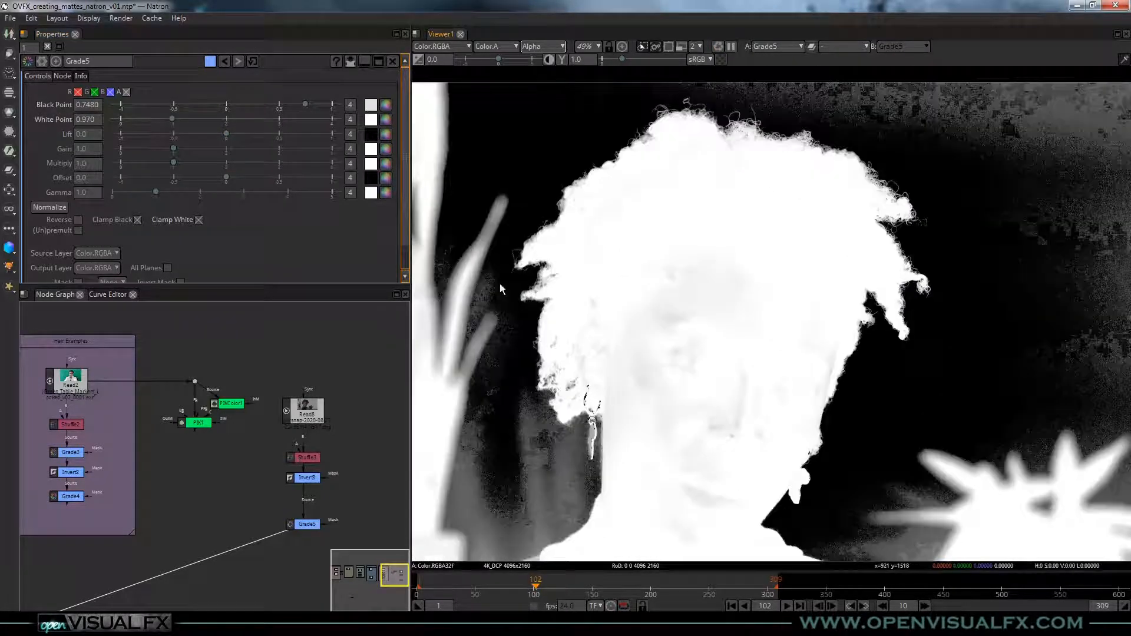
scroll(744, 235, up, 5)
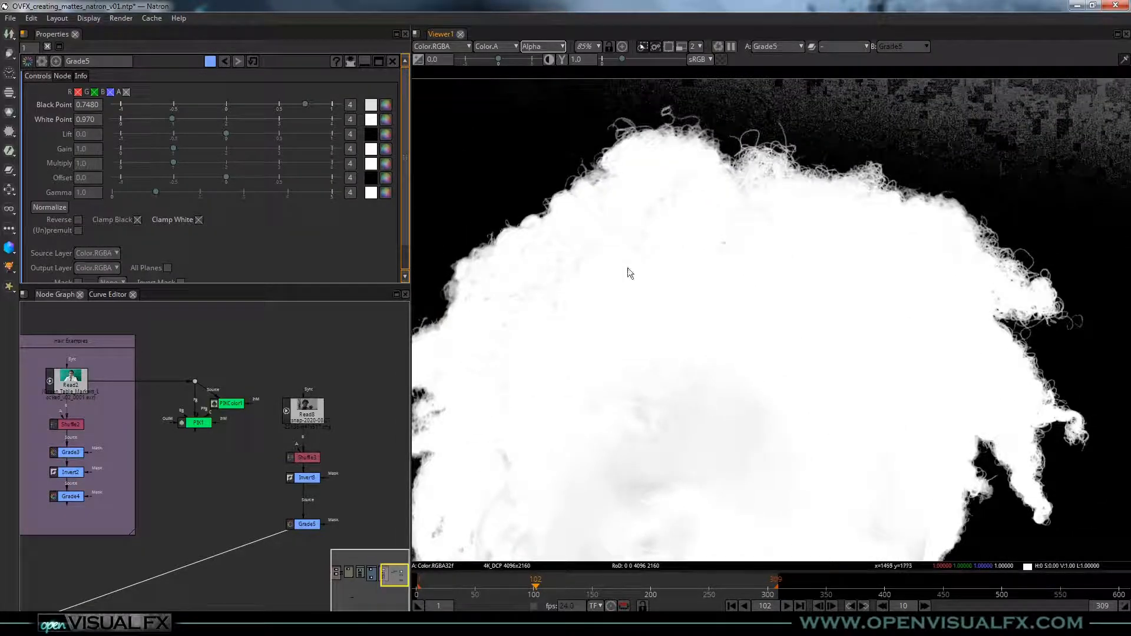
Show the lighthouse image Read3 in full colour and fit it in the viewer
scroll(274, 433, down, 4)
middle_drag(176, 475, 308, 462)
middle_drag(176, 443, 264, 459)
scroll(322, 420, up, 3)
click(323, 389)
key(1)
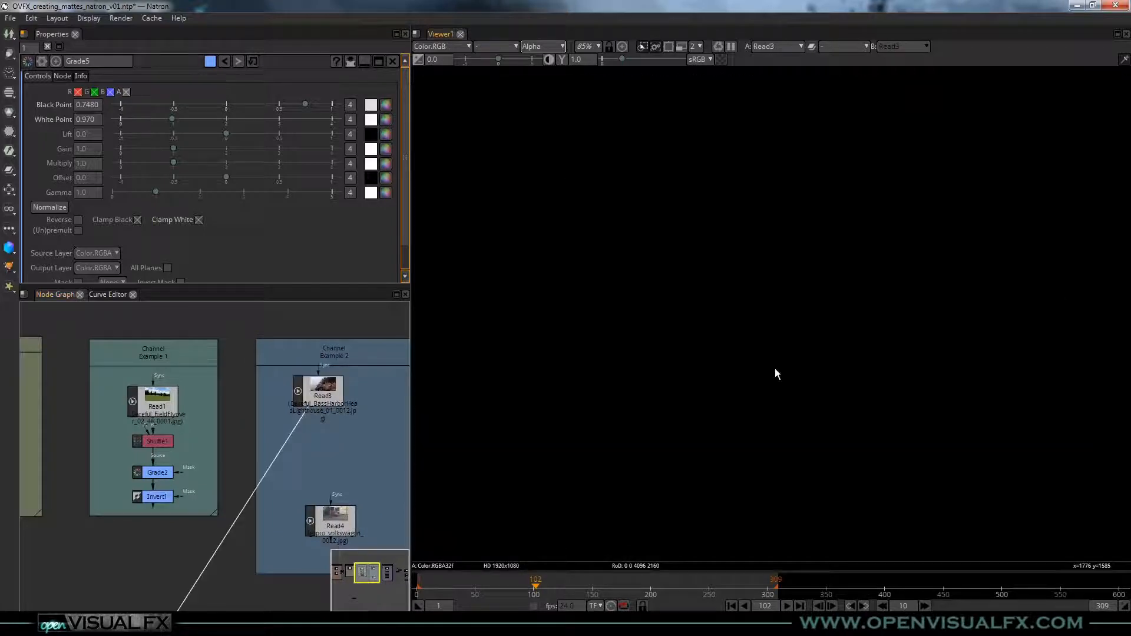
key(a)
key(f)
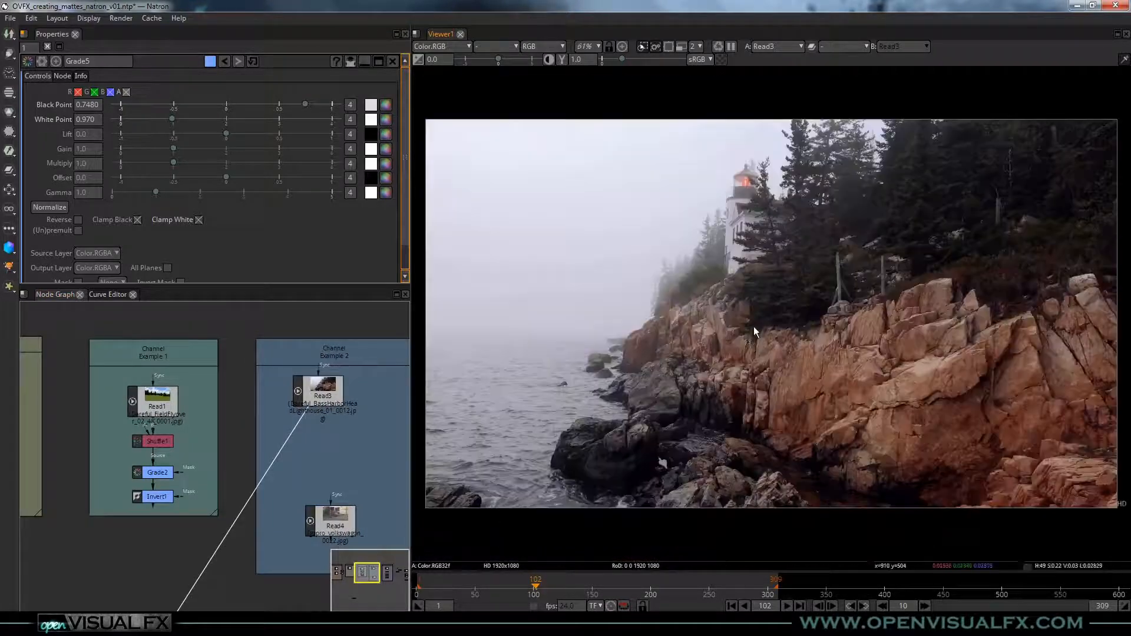
Compare Read3's red channel with its full colour view
middle_drag(247, 399, 176, 335)
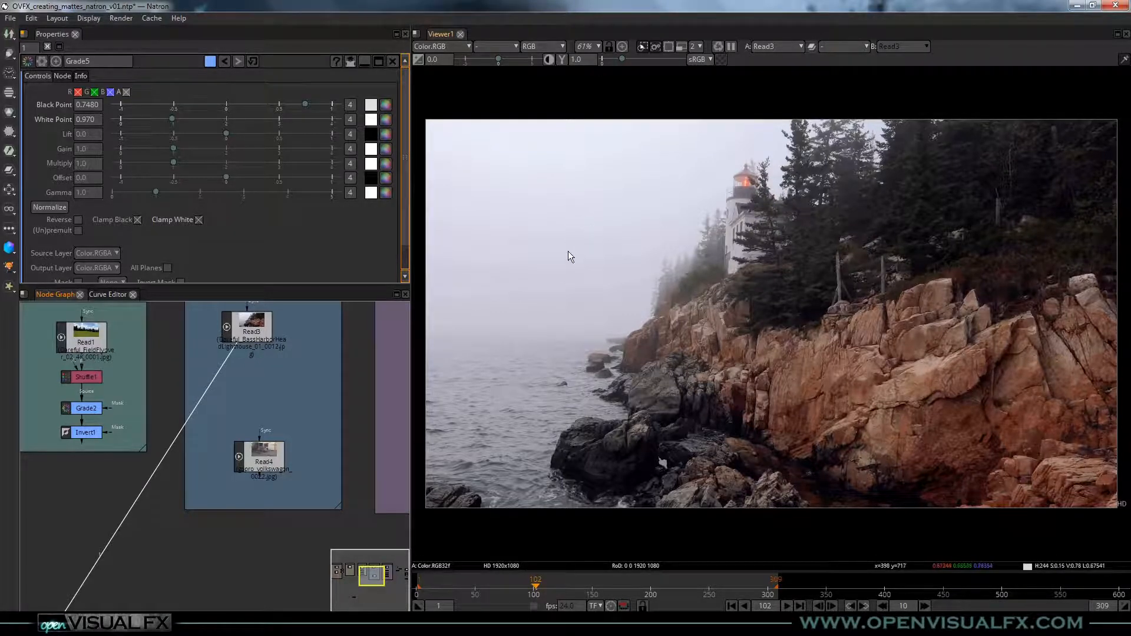
key(r)
key(r)
key(r)
key(r)
Show Read4, examine the car behind the chain-link fence, and compare its green channel with the full colour view
click(260, 459)
key(1)
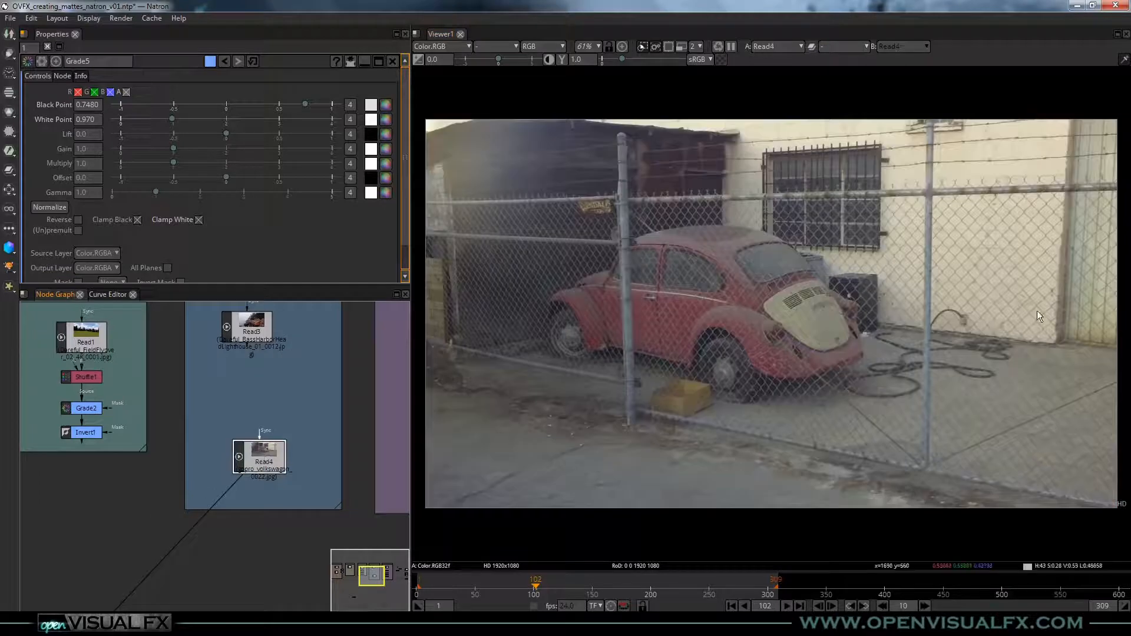
scroll(828, 286, up, 5)
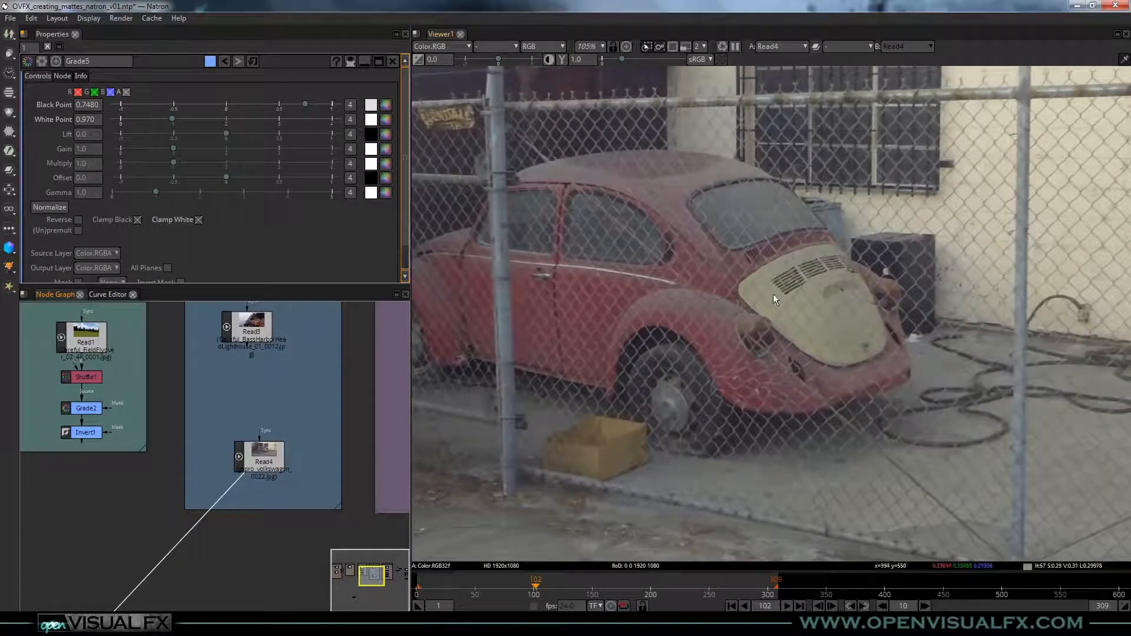
scroll(695, 288, down, 4)
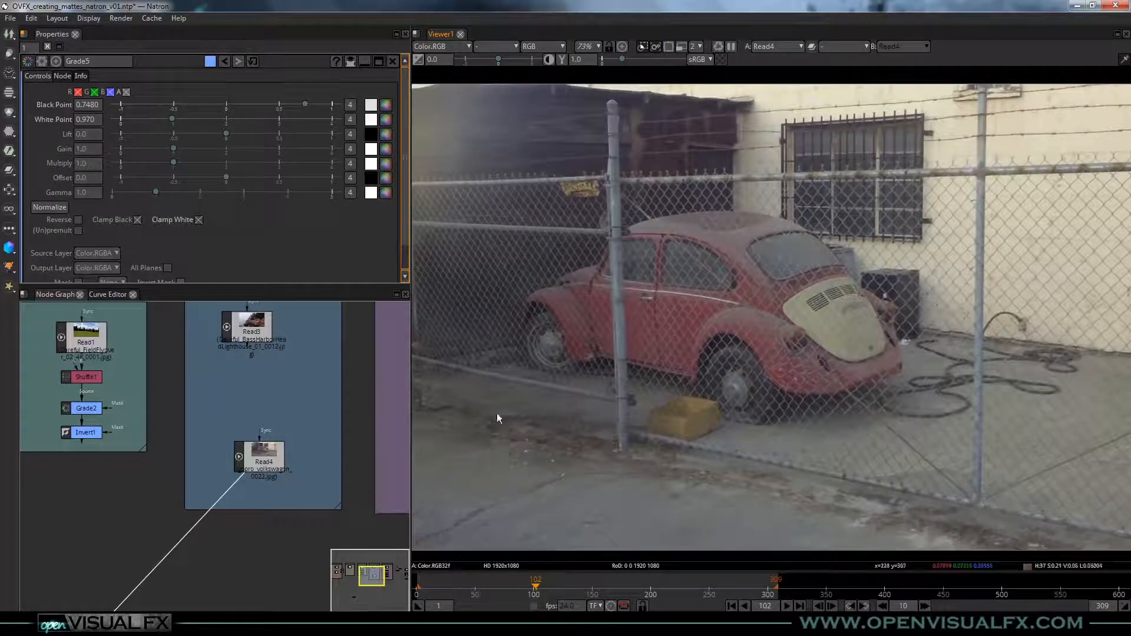
key(g)
key(g)
key(g)
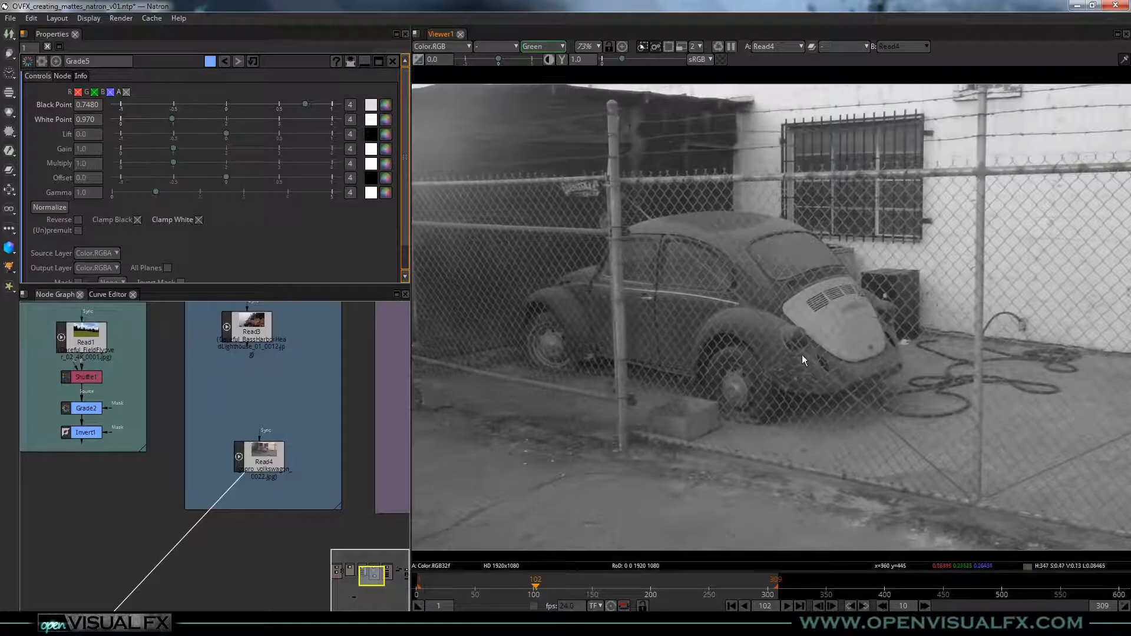
key(g)
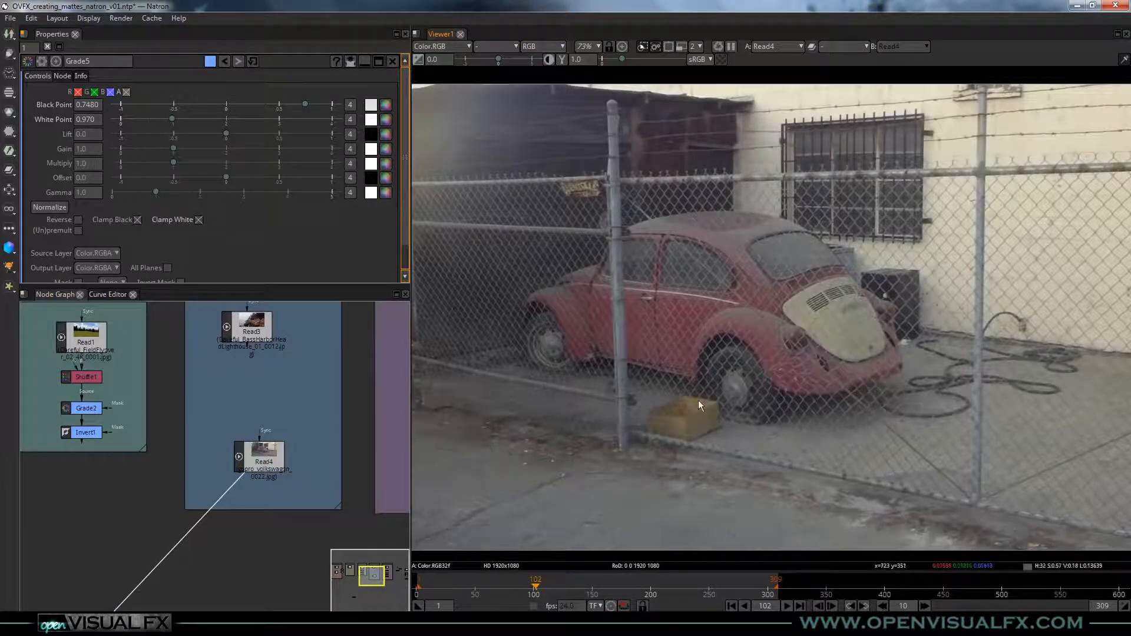
scroll(126, 480, down, 5)
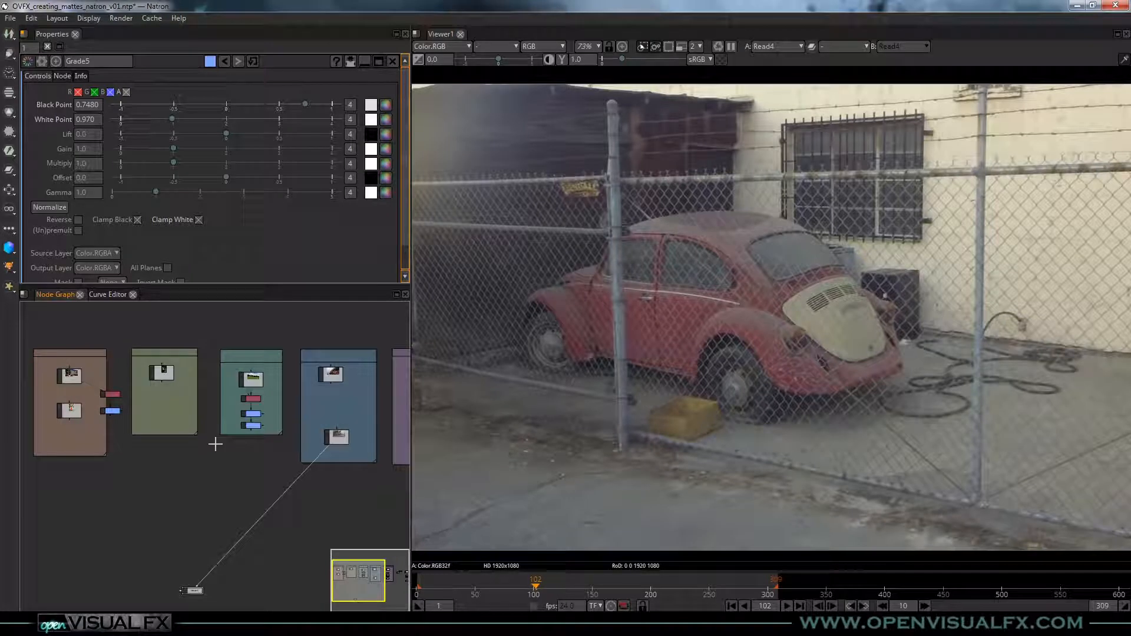
Show Read7, the dark staircase image in the Luma Key group, and frame the whole picture in the viewer
scroll(65, 401, up, 5)
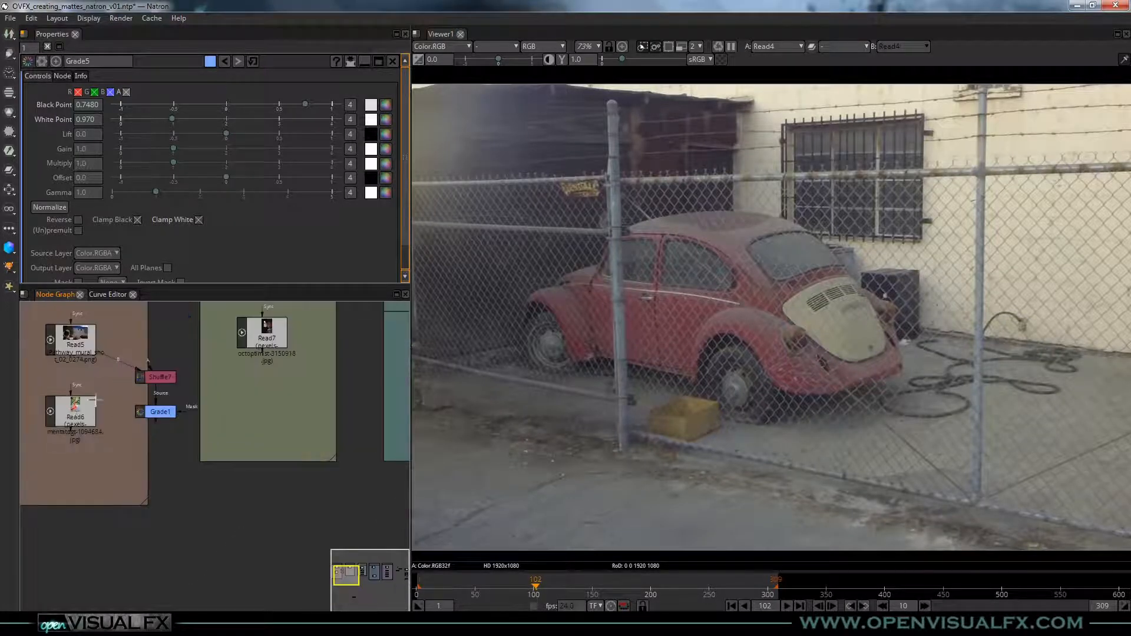
drag(156, 353, 257, 483)
drag(210, 391, 195, 402)
click(278, 411)
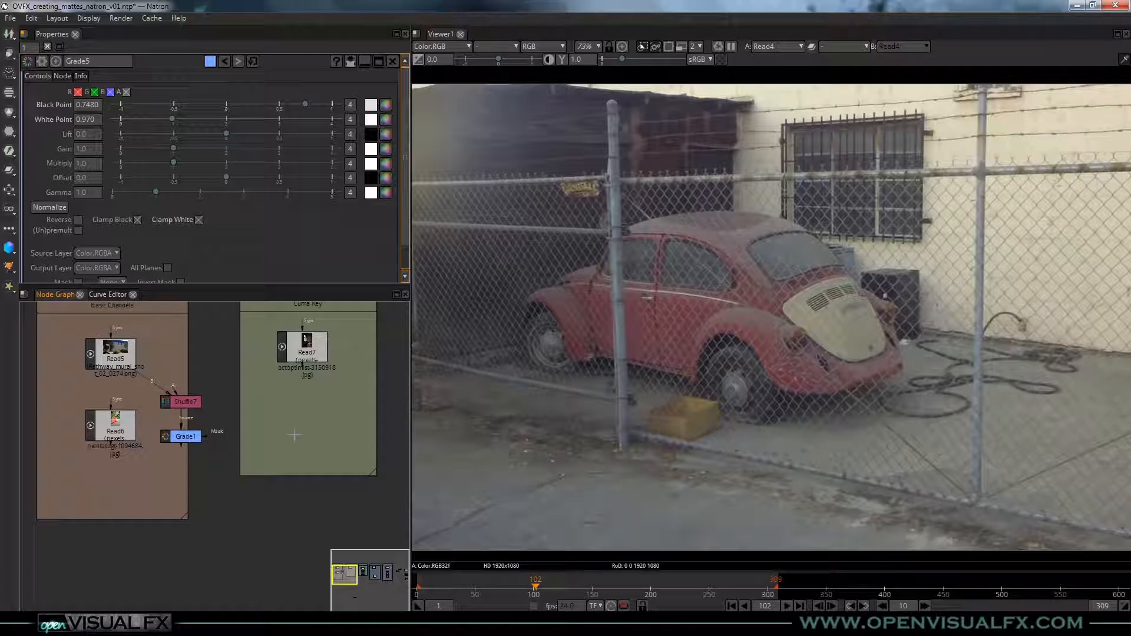
middle_drag(311, 357, 284, 399)
click(284, 399)
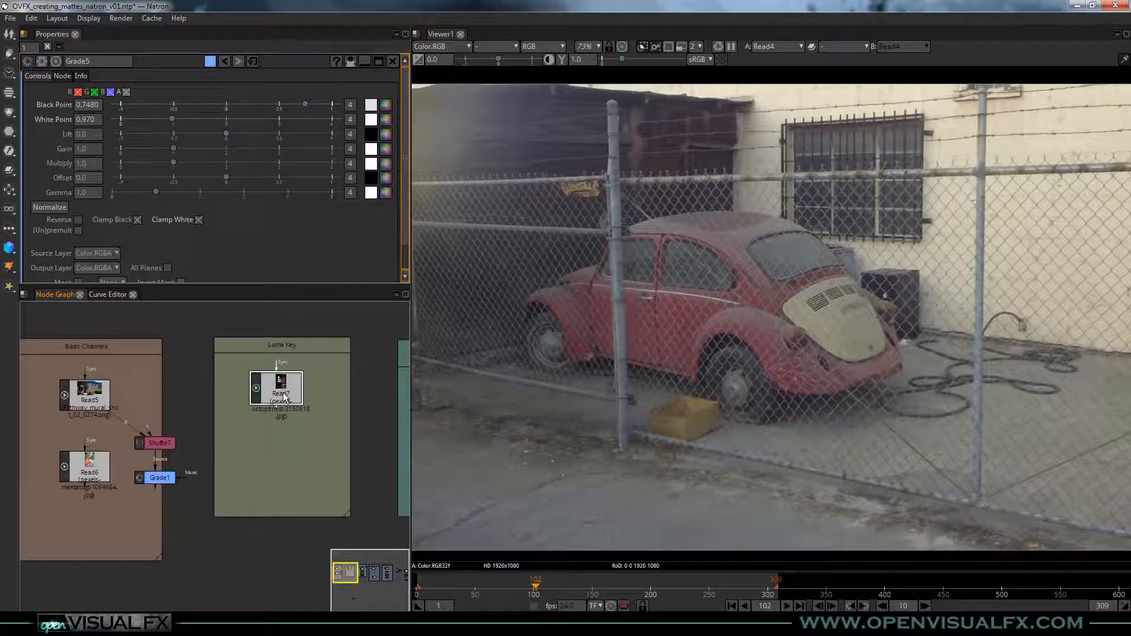
key(1)
scroll(958, 287, down, 6)
middle_drag(970, 199, 760, 413)
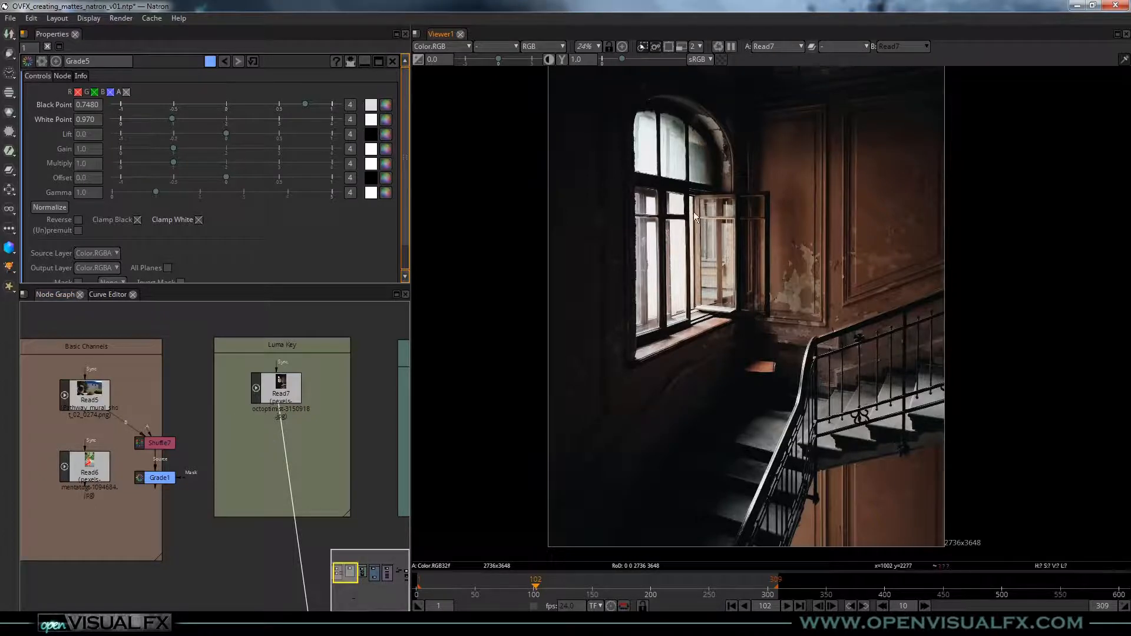
scroll(734, 257, up, 2)
scroll(734, 257, down, 1)
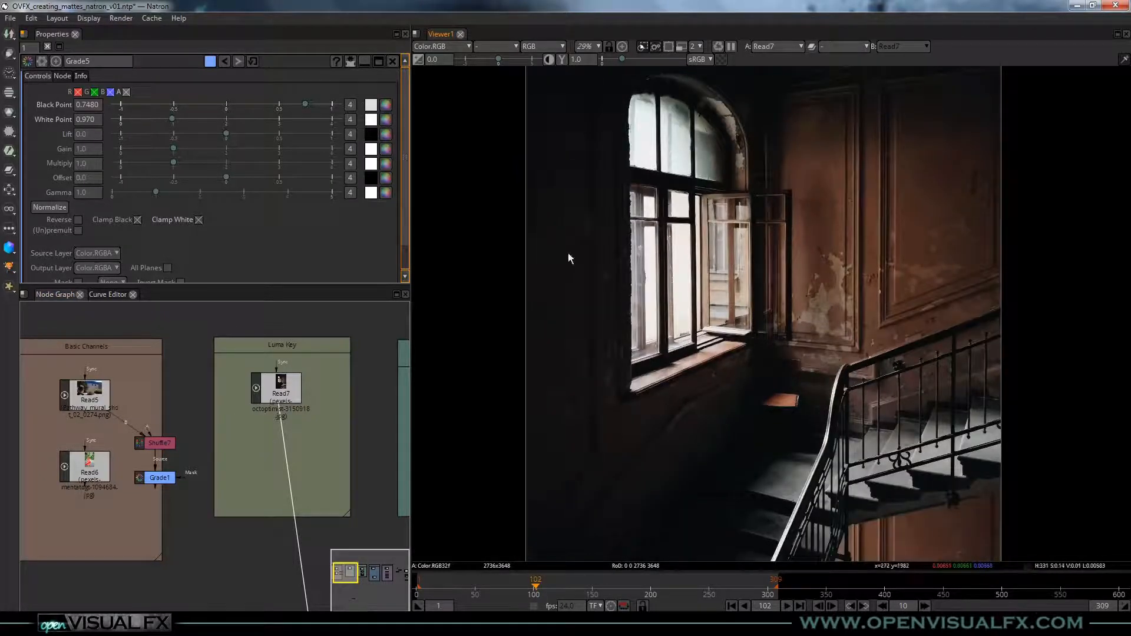
Compare Read7's alpha channel with its full colour view
key(a)
key(a)
key(a)
key(a)
Add a Keyer node after Read7 and check its alpha output against the colour image
click(288, 402)
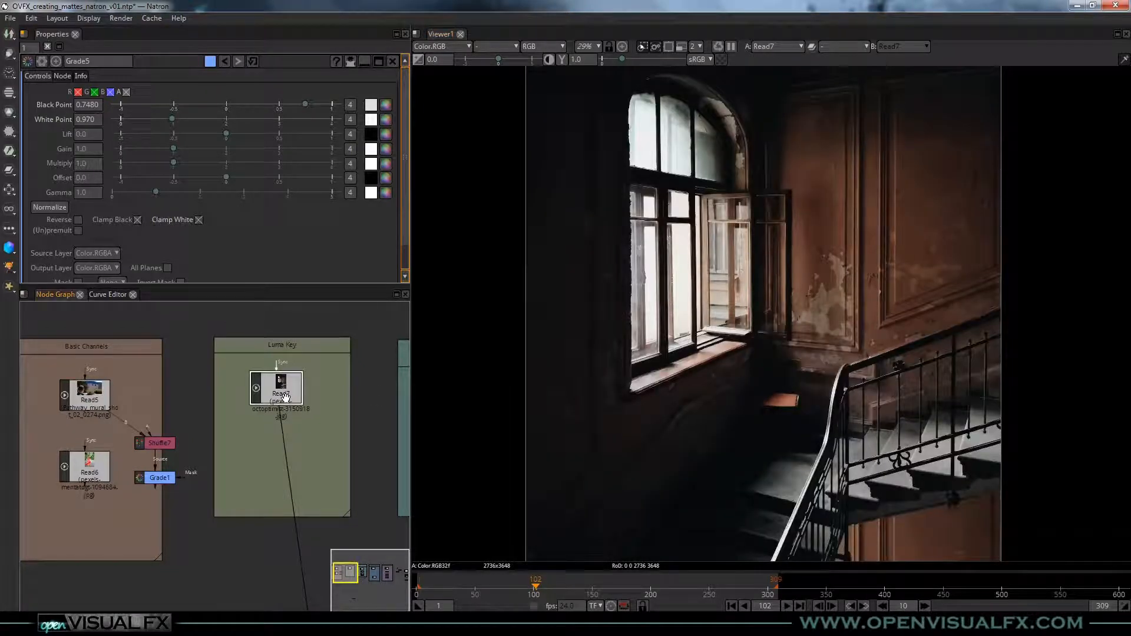
key(Tab)
text(key)
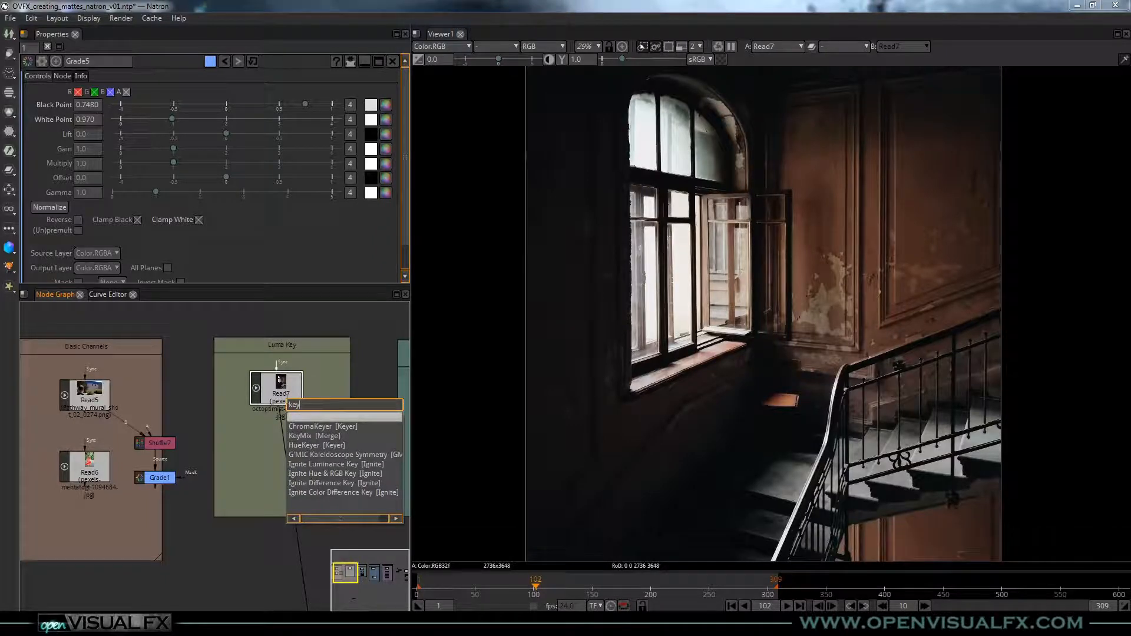
key(Return)
scroll(286, 398, up, 5)
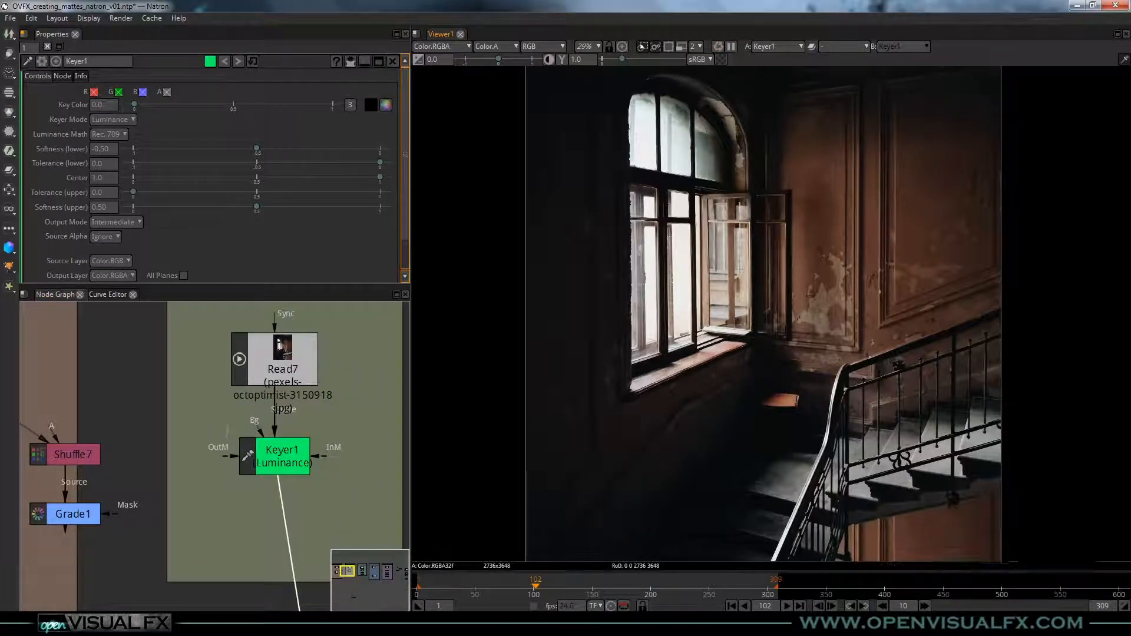
key(a)
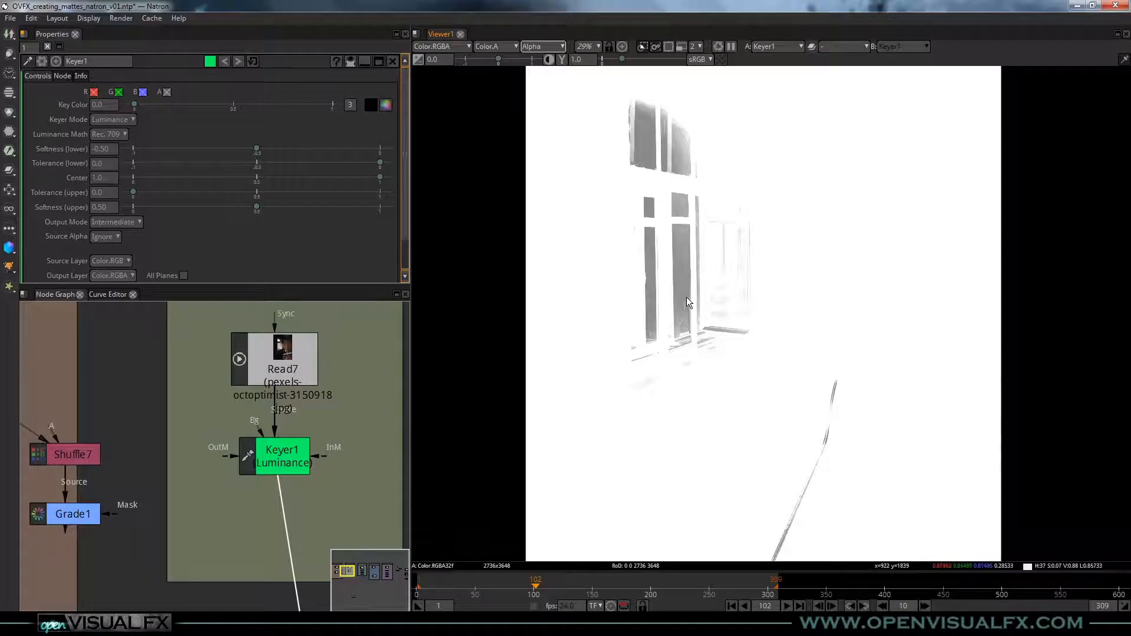
key(a)
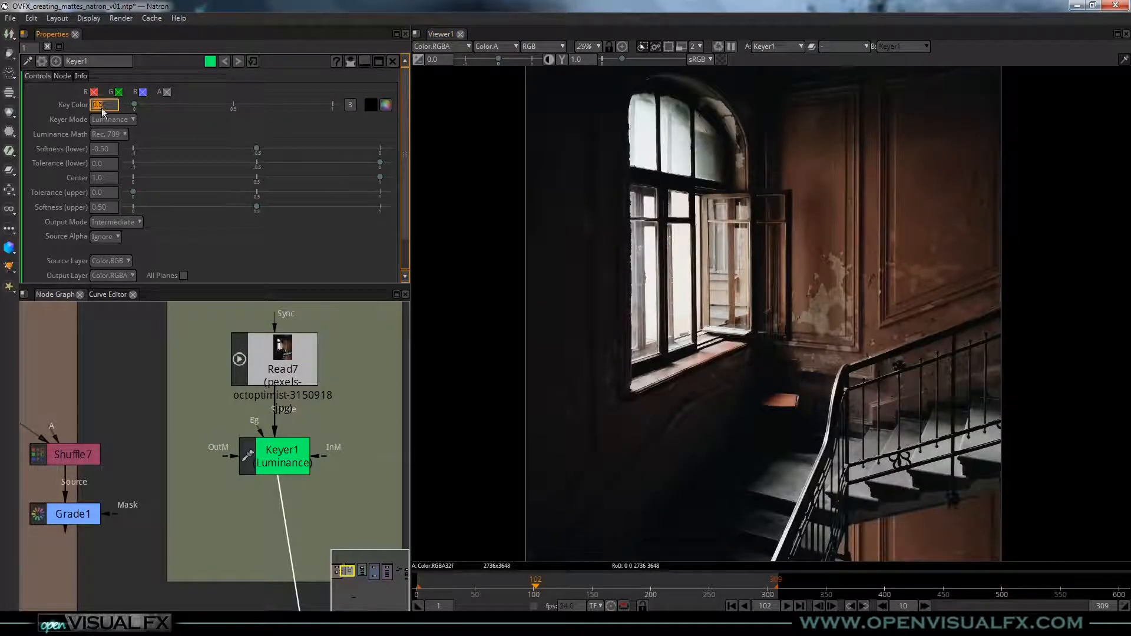
Sample Keyer1's key colour from an area of the bright window pane and view the resulting alpha
click(370, 105)
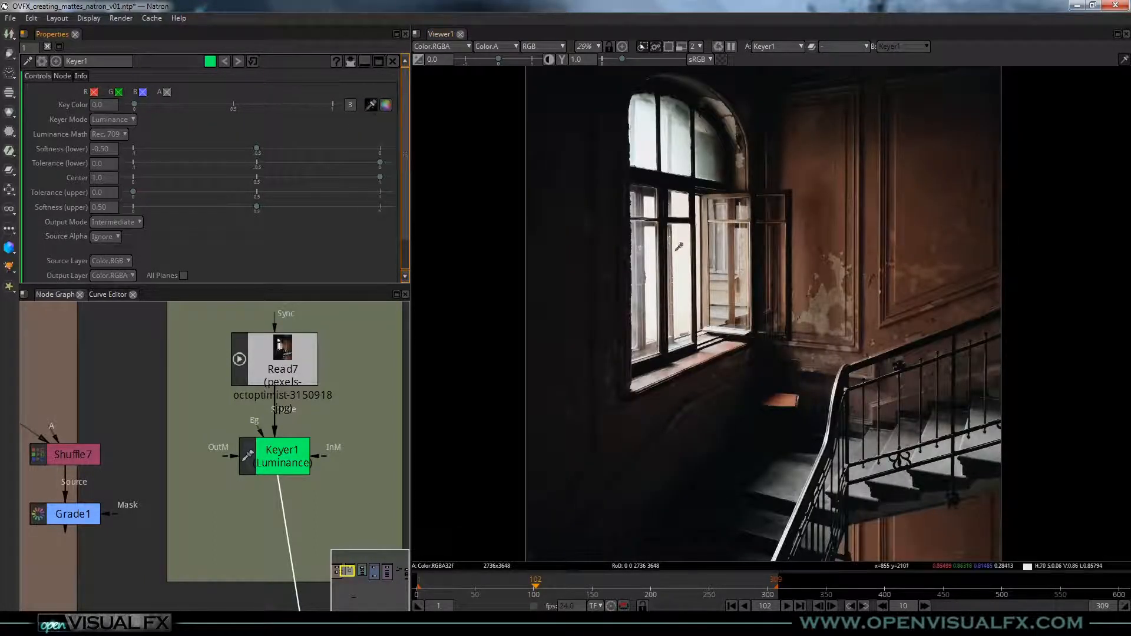
ctrl+shift+drag(674, 251, 686, 287)
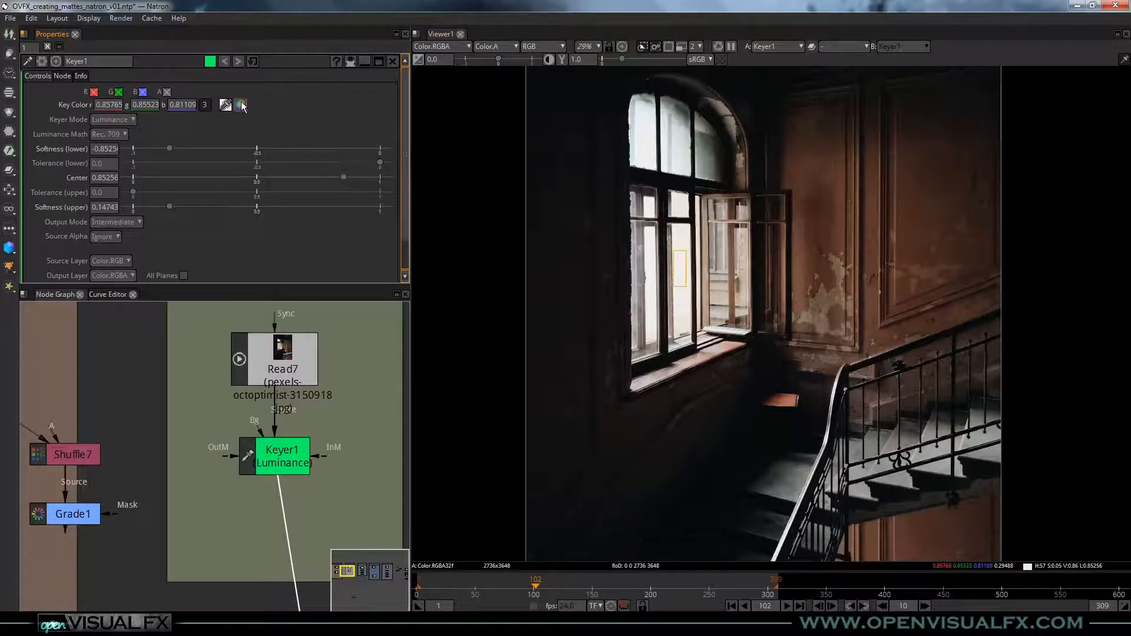
key(a)
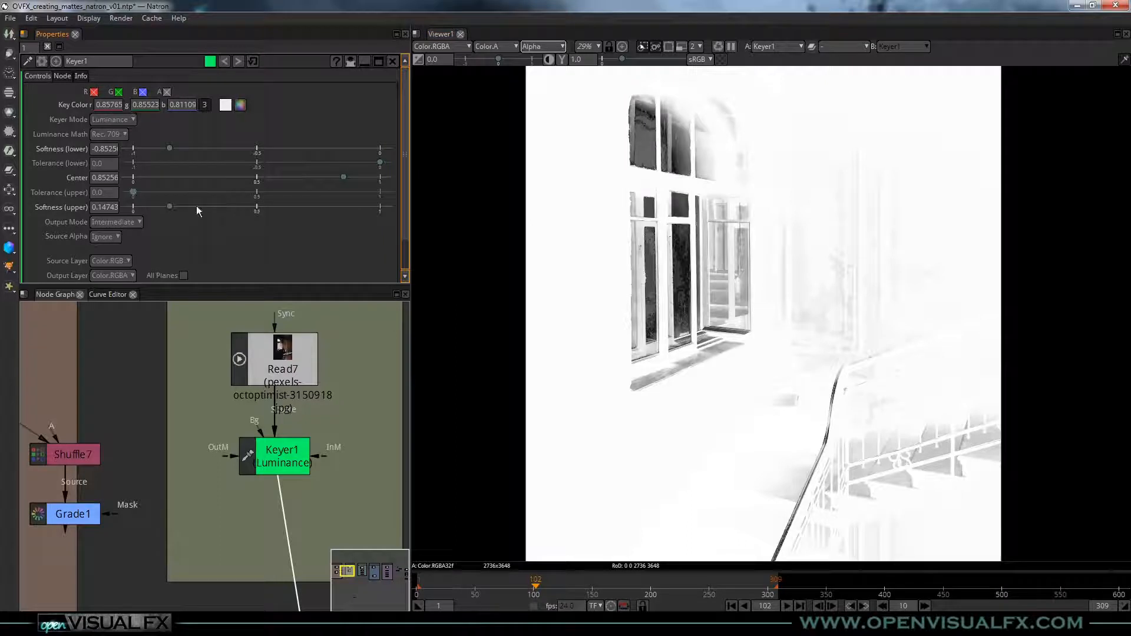
double_click(170, 106)
Add an Invert node after Keyer1 to flip the luminance matte, and place it slightly below the keyer
click(295, 462)
key(Tab)
text(invert)
key(Return)
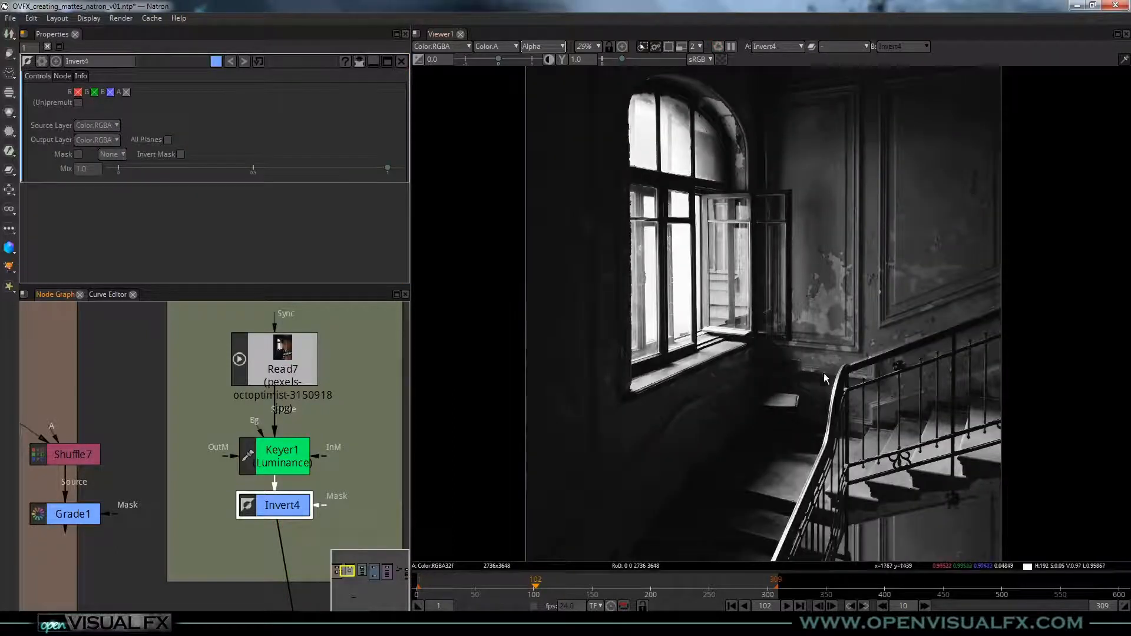
scroll(822, 408, down, 1)
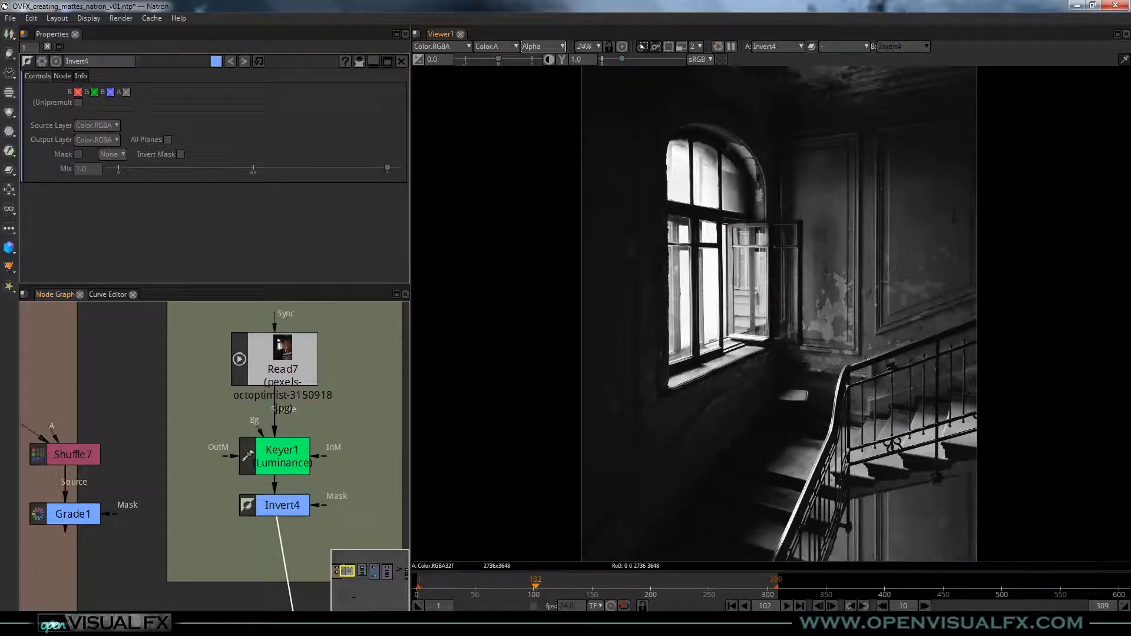
drag(283, 505, 283, 512)
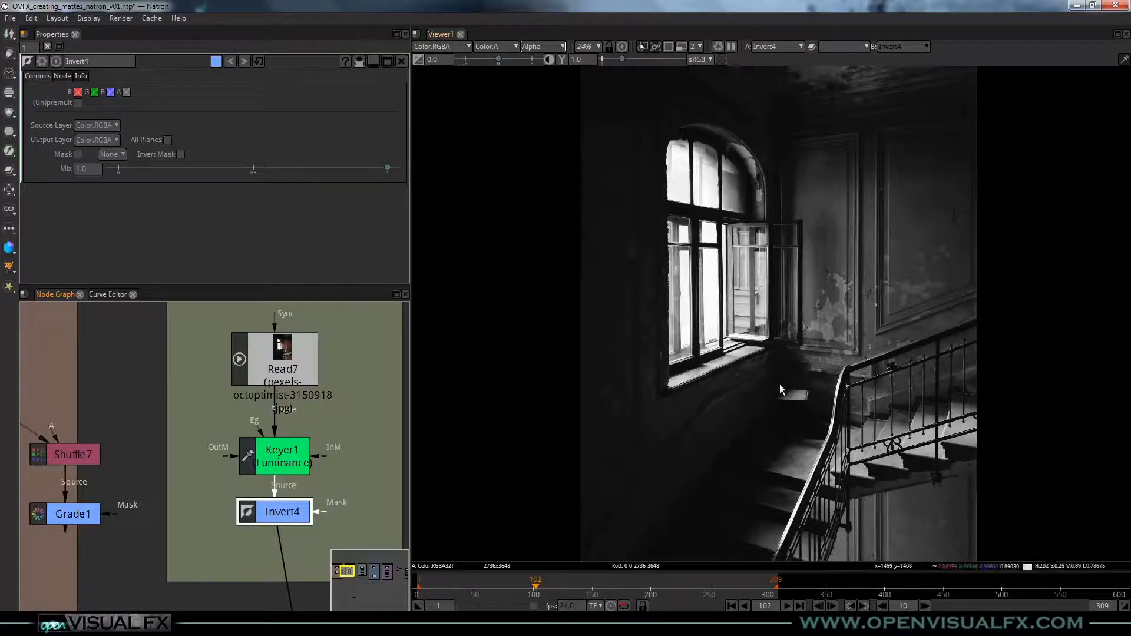
Add a Grade node after Invert4 with alpha and Clamp White enabled, and set its black point to 0.190
click(268, 457)
click(290, 511)
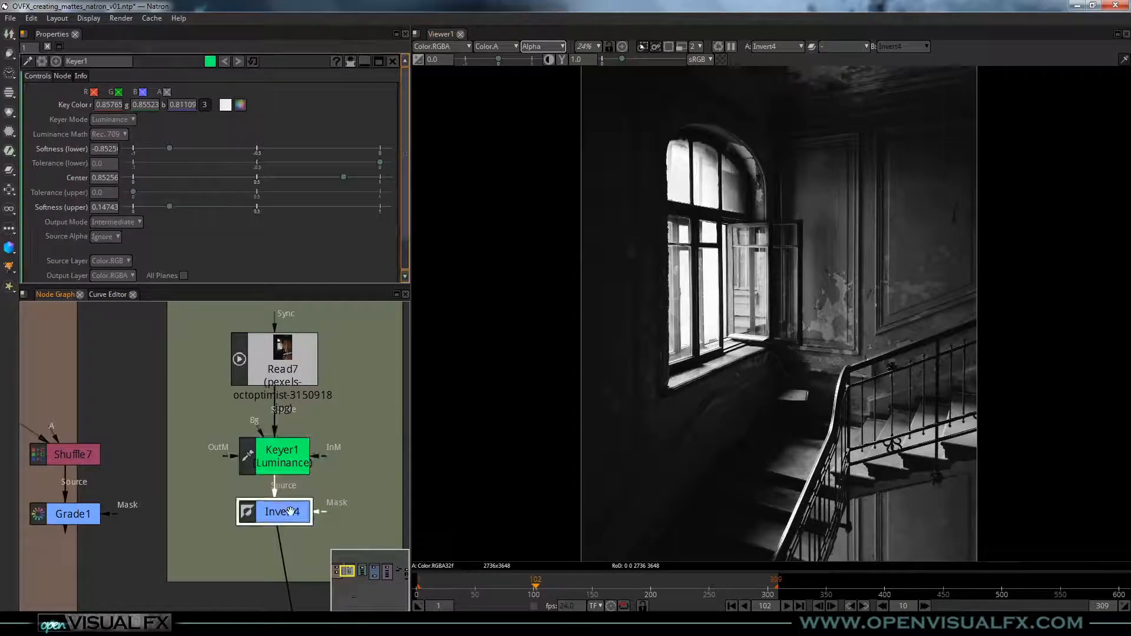
key(g)
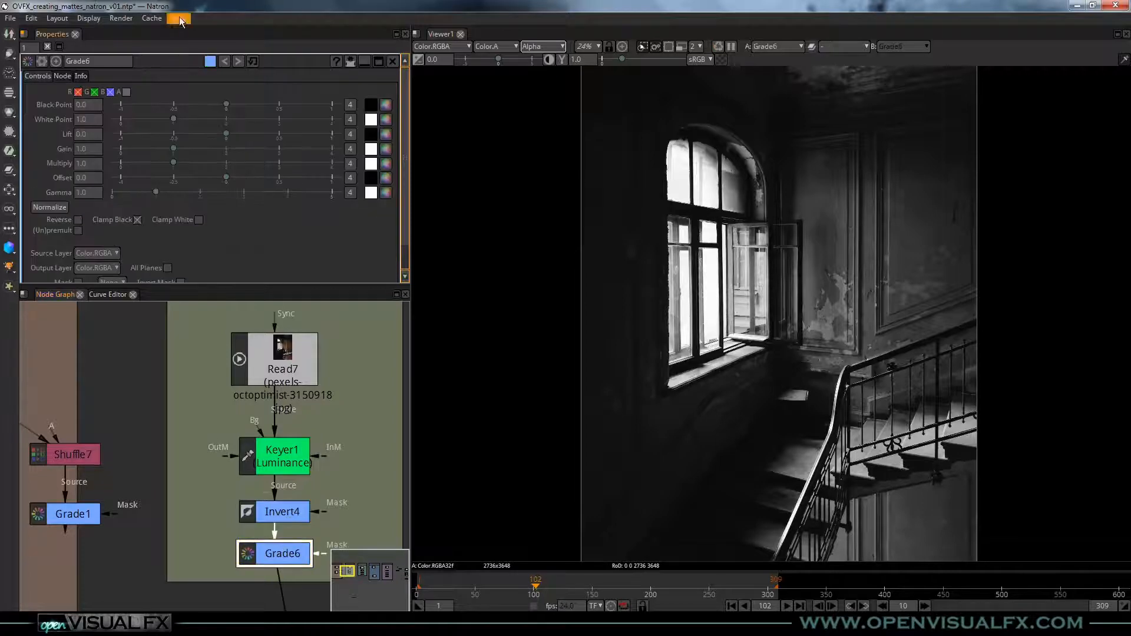
click(126, 92)
click(199, 221)
drag(224, 103, 241, 102)
click(246, 101)
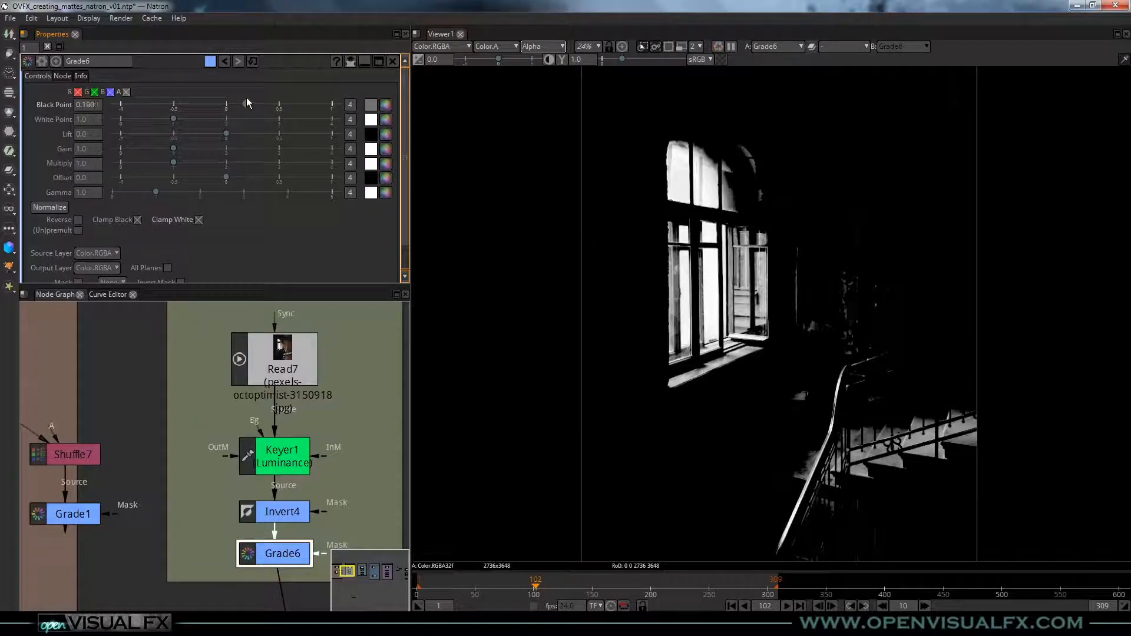
Show the original Read7 image in full colour again
scroll(285, 415, down, 2)
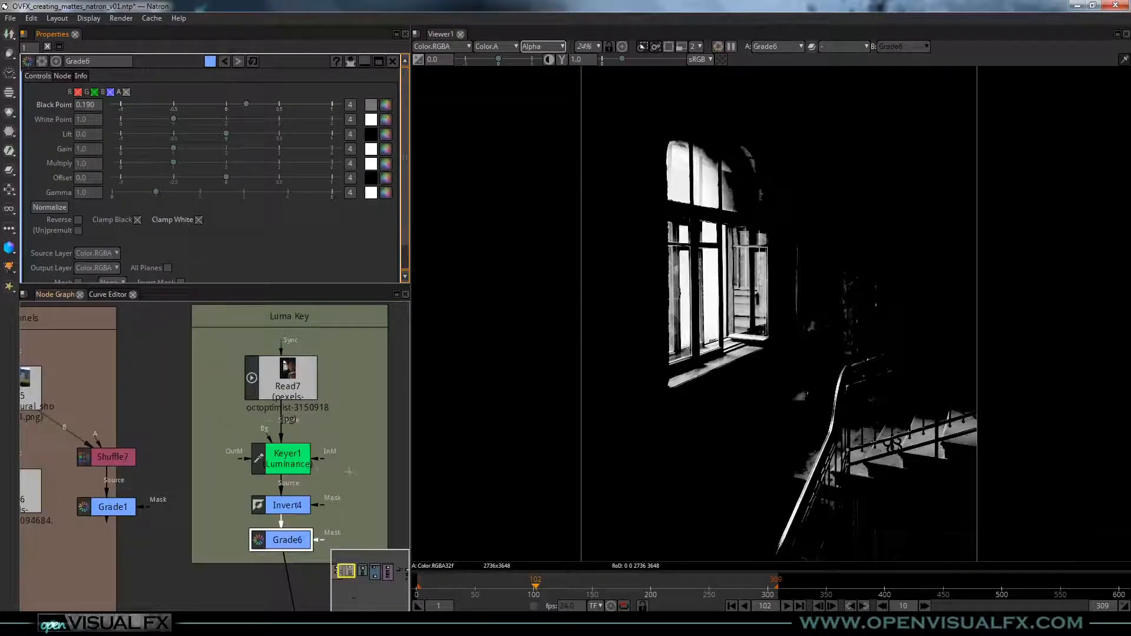
click(286, 370)
key(1)
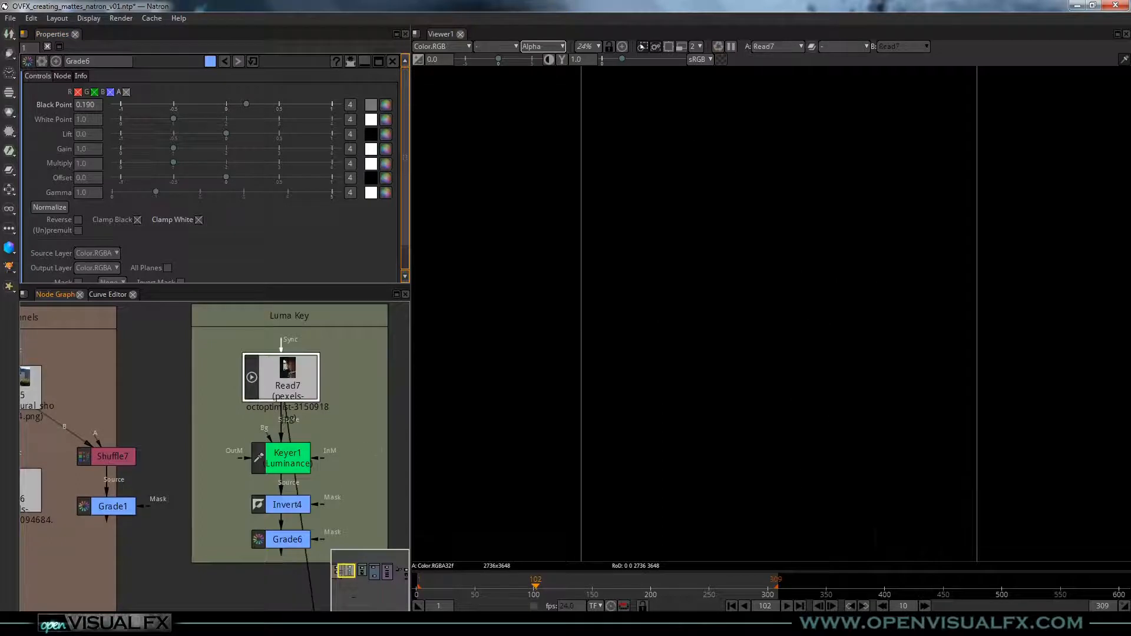
key(a)
middle_drag(350, 449, 269, 433)
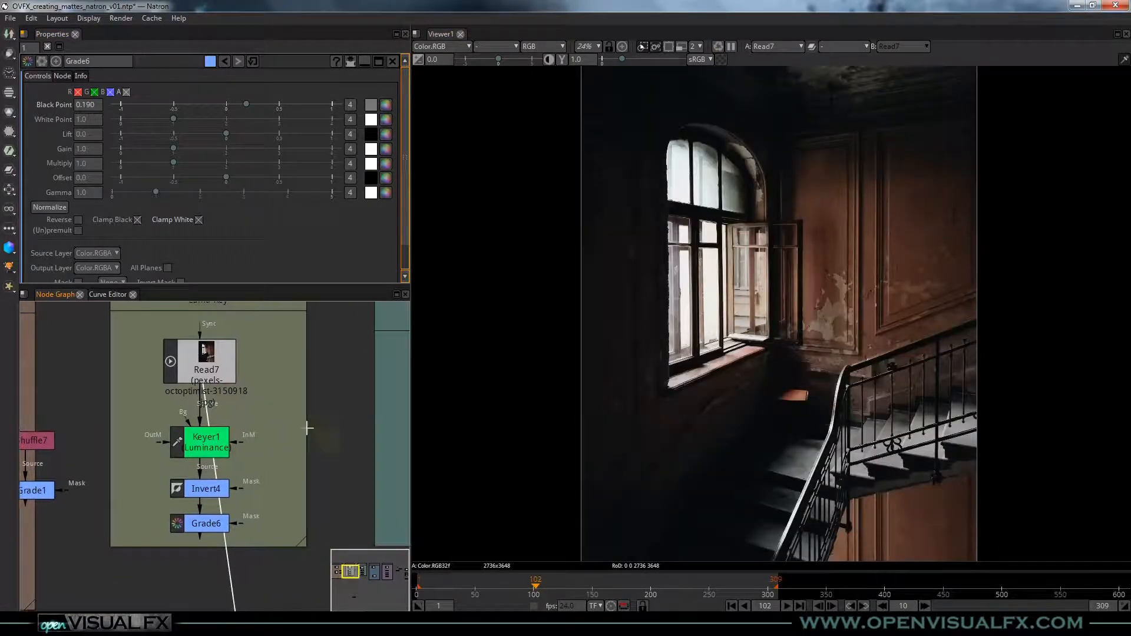
Add a second Grade node fed by Read7, use Grade6's output as its mask, and show it in the viewer
key(g)
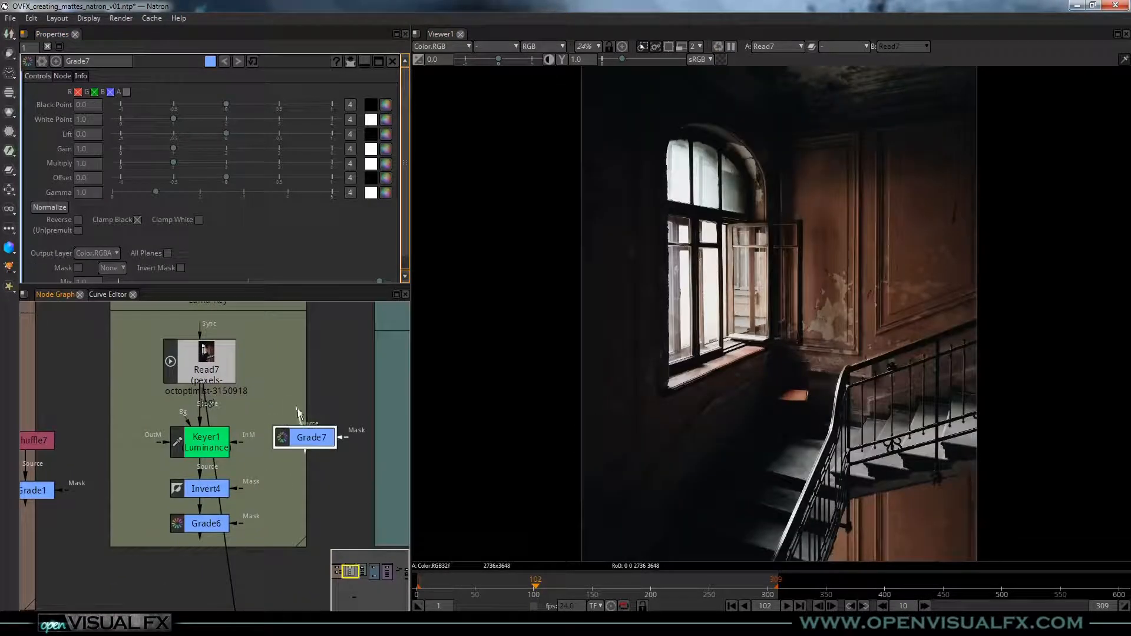
drag(312, 438, 278, 584)
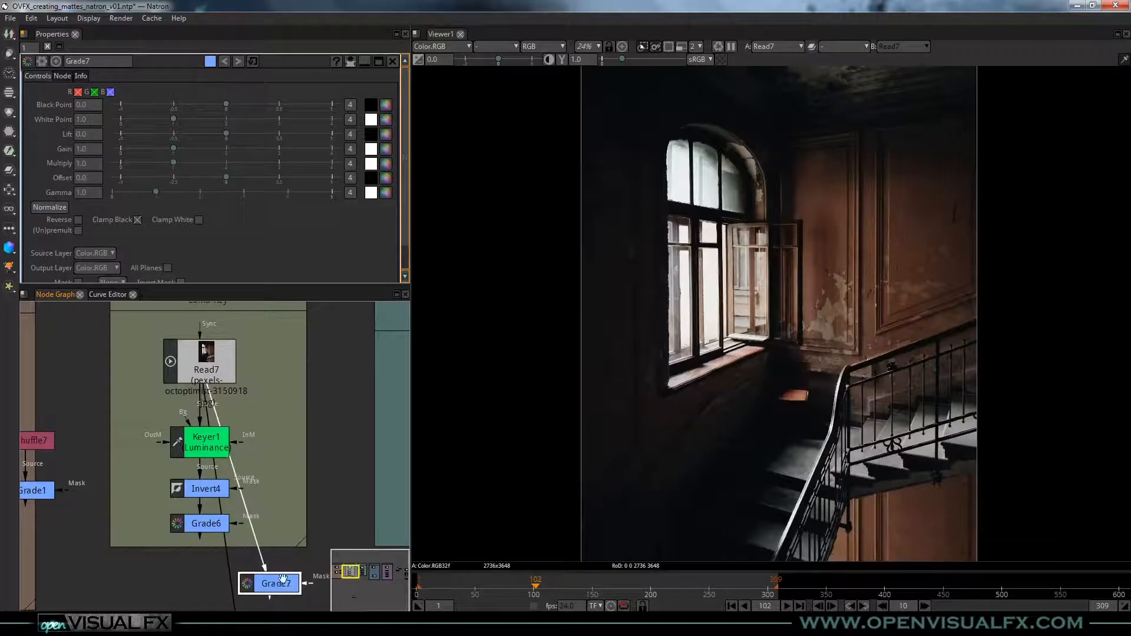
middle_drag(264, 476, 258, 447)
drag(306, 557, 194, 494)
key(1)
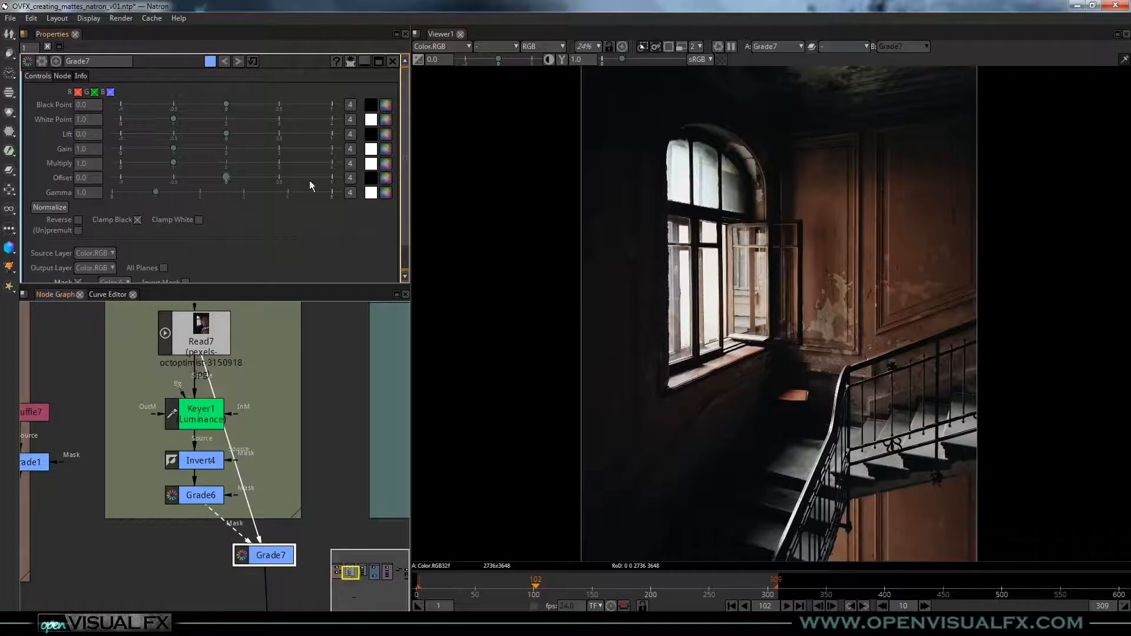
Set Grade7's Multiply colour to bright green with red 66, green 255 and blue 82
click(386, 164)
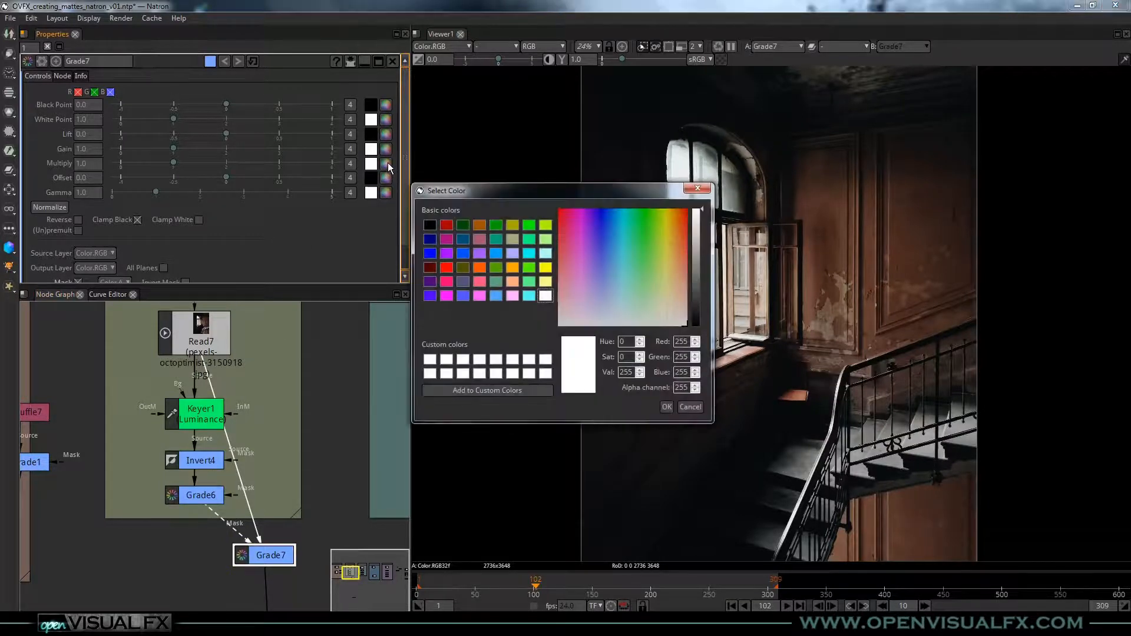
drag(653, 190, 445, 216)
drag(434, 326, 435, 265)
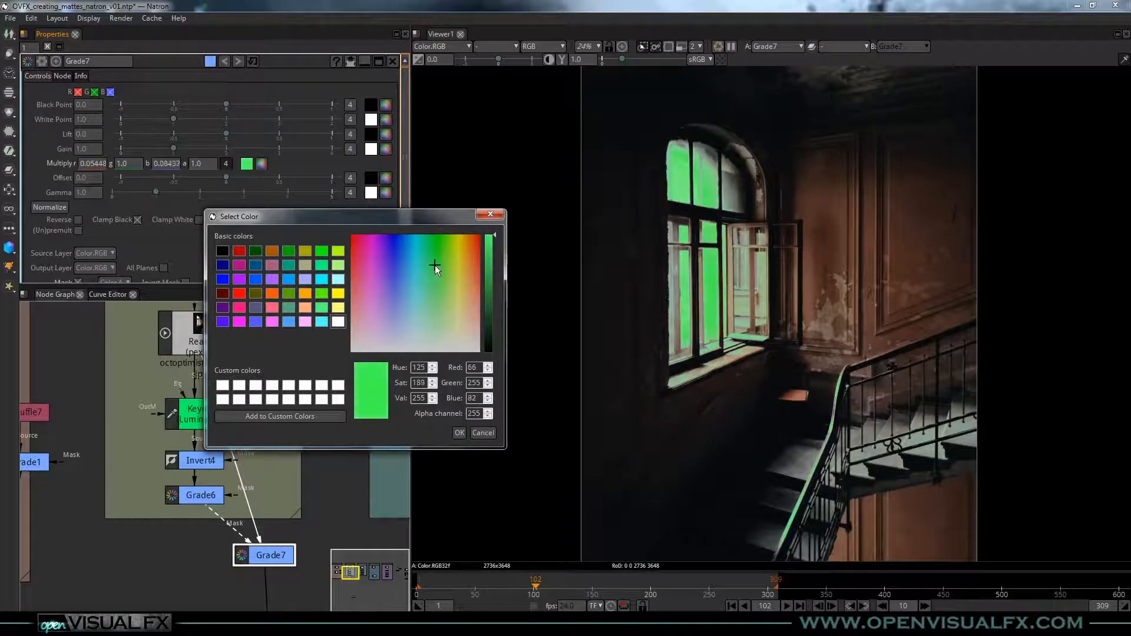
click(459, 432)
Refine the luminance matte by setting Grade6's white point to 0.760 and black point to 0.0450, and inspect the staircase
click(197, 495)
drag(211, 492, 212, 495)
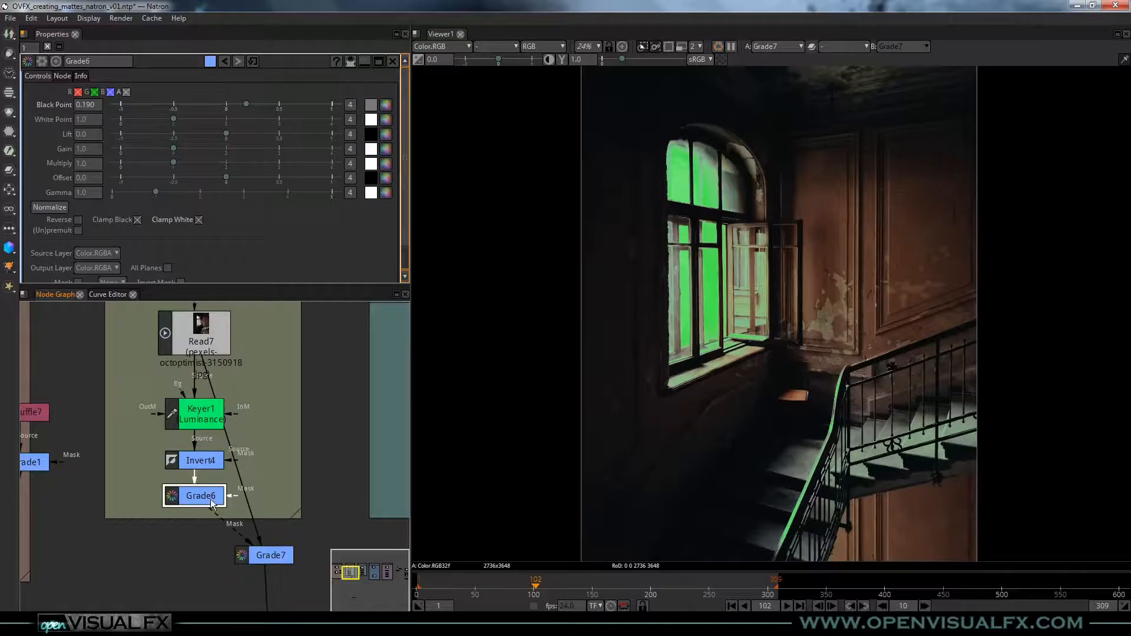
drag(173, 119, 161, 119)
click(242, 104)
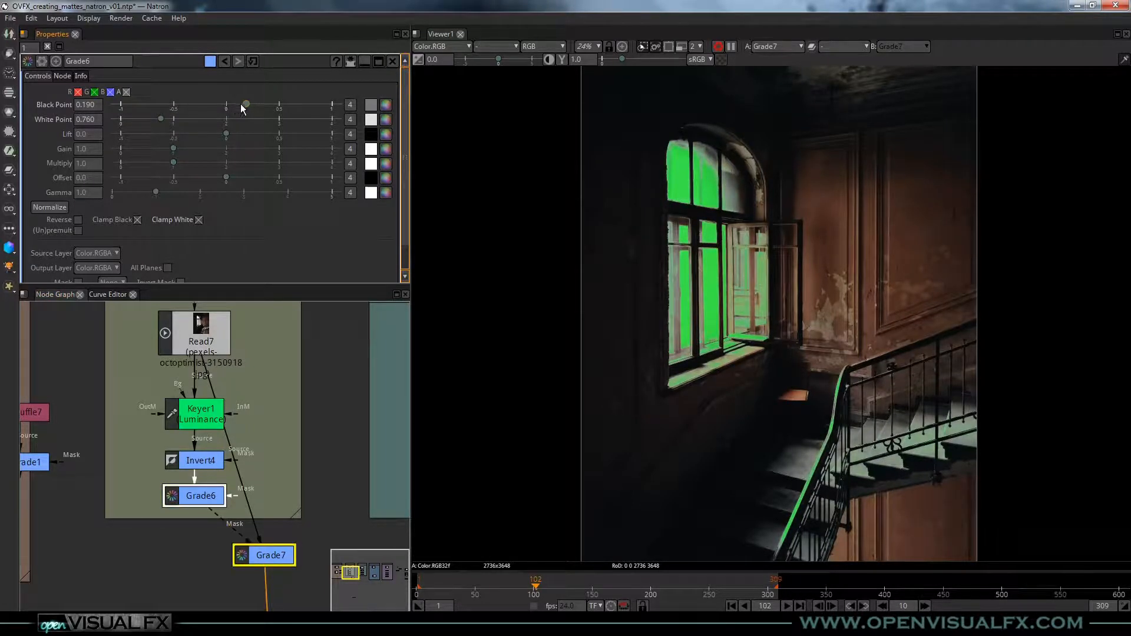
drag(241, 104, 231, 106)
scroll(875, 295, up, 2)
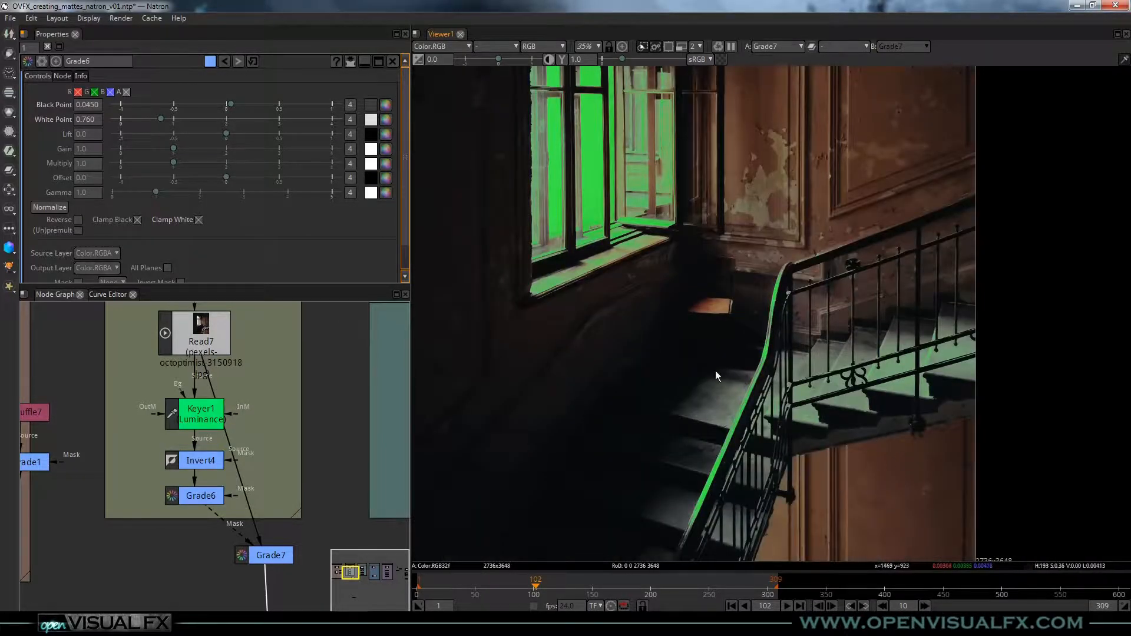
Show Read5 from the Basic Channels group in full colour and fit it in the viewer
click(268, 553)
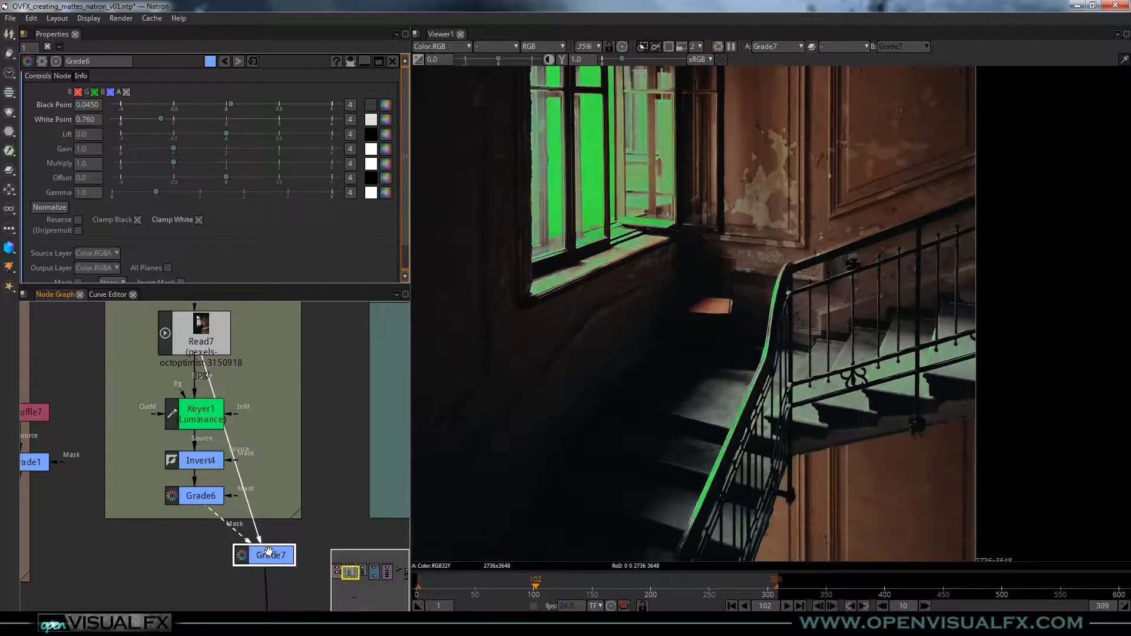
scroll(268, 551, down, 5)
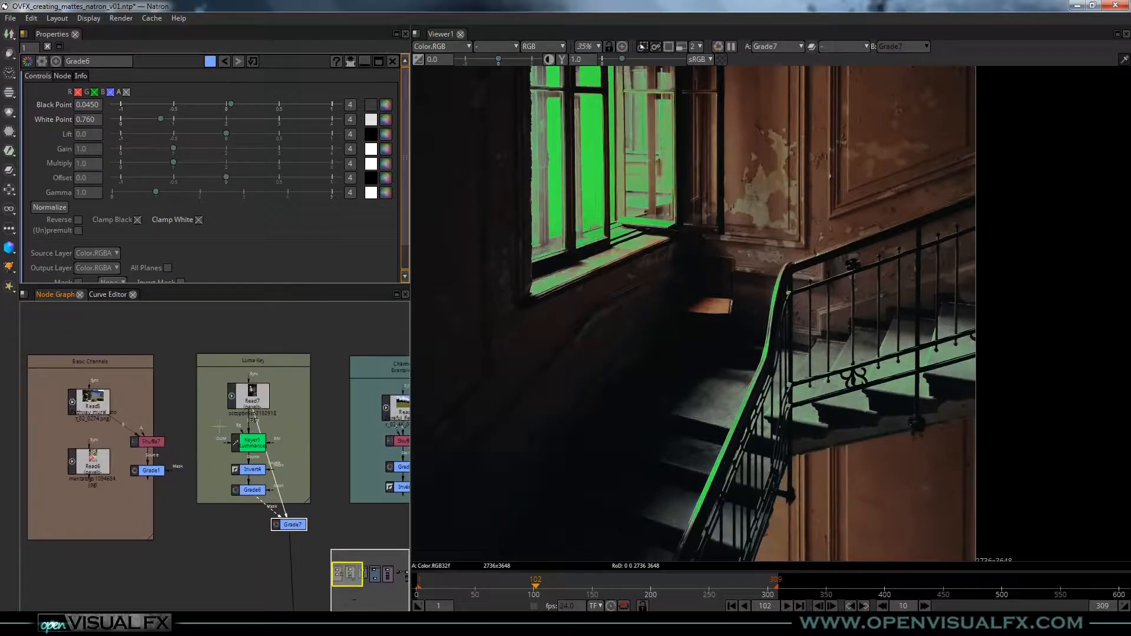
middle_drag(78, 412, 177, 386)
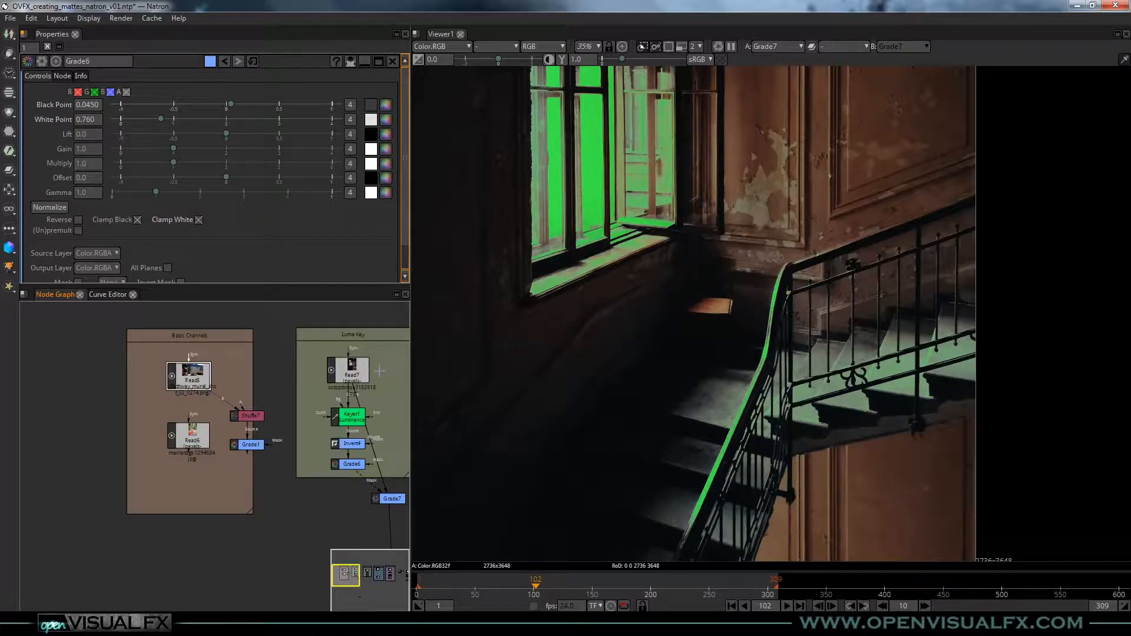
scroll(707, 283, down, 5)
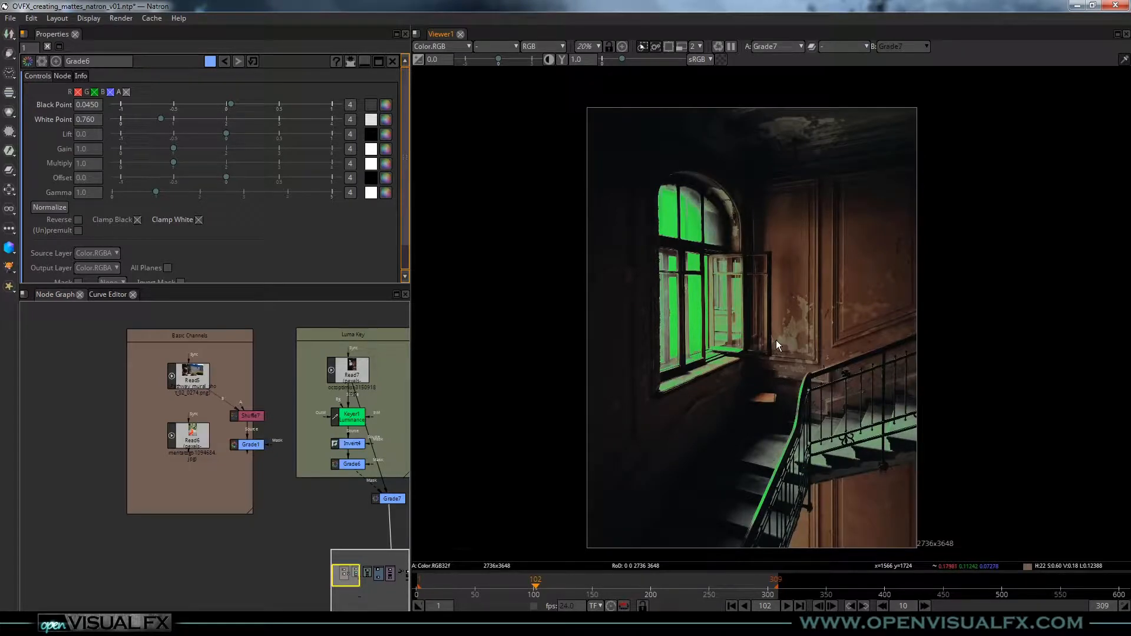
click(193, 383)
key(1)
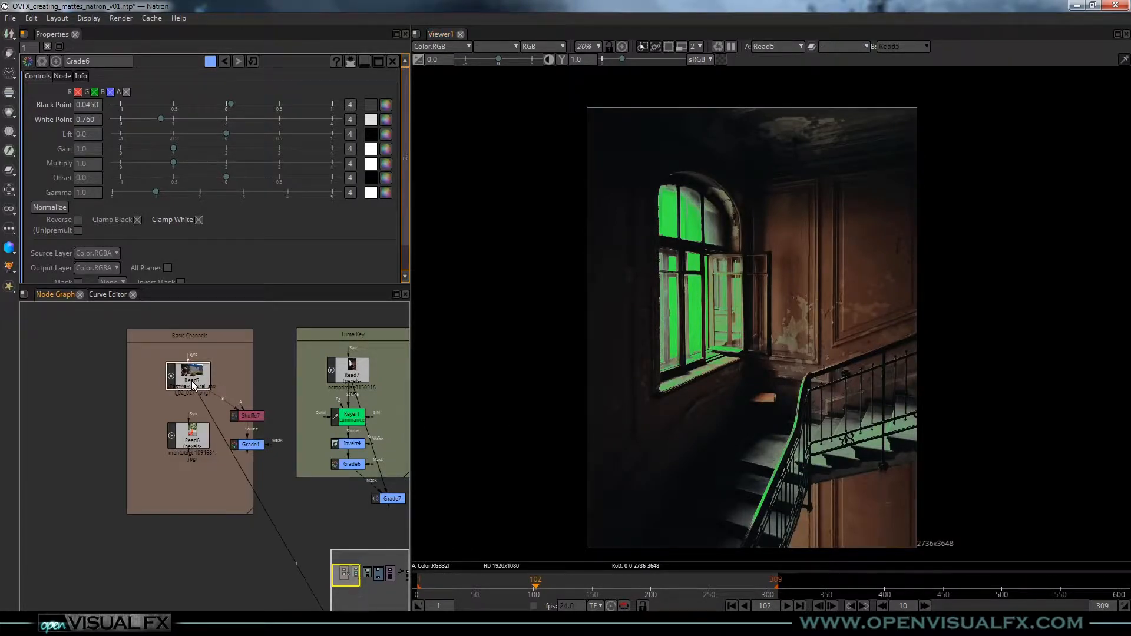
key(f)
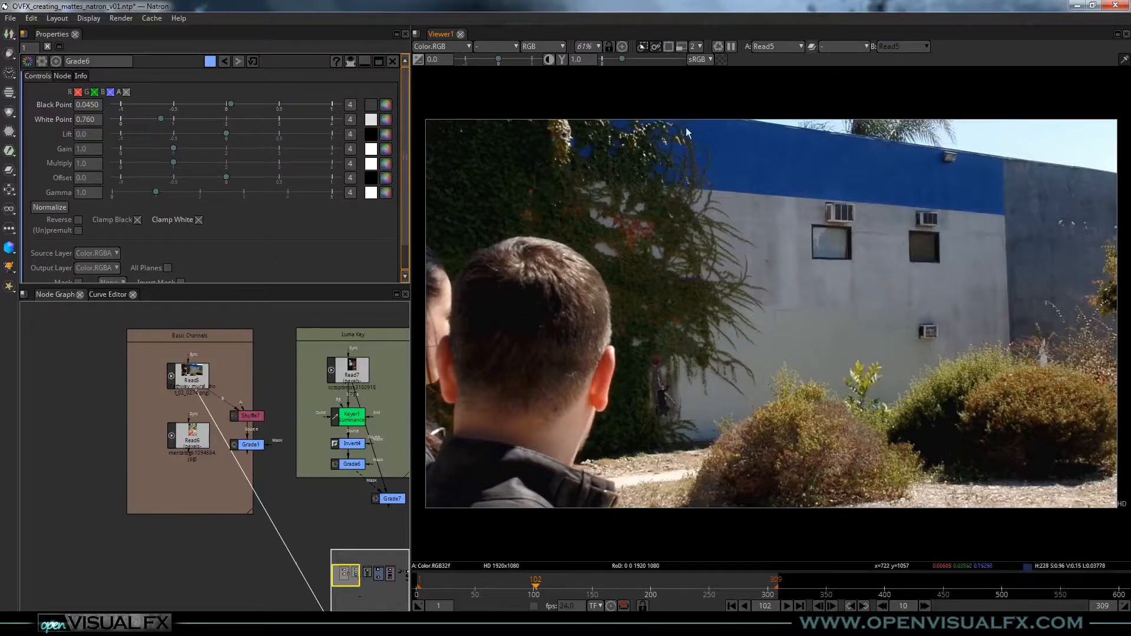
middle_drag(312, 488, 148, 498)
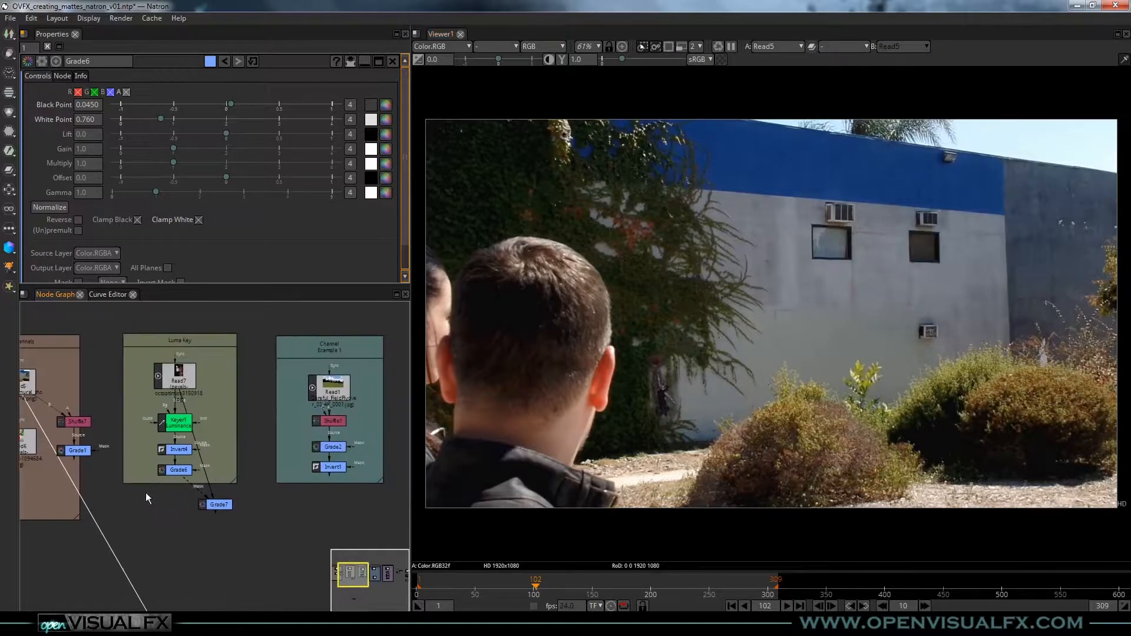
scroll(295, 417, down, 3)
middle_drag(337, 461, 270, 461)
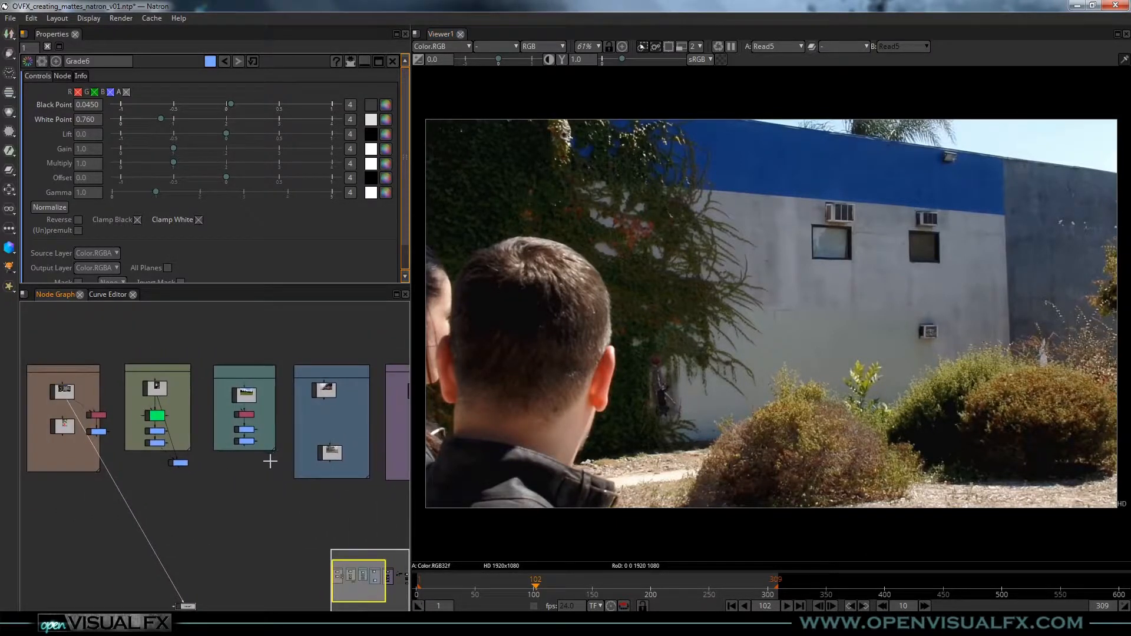